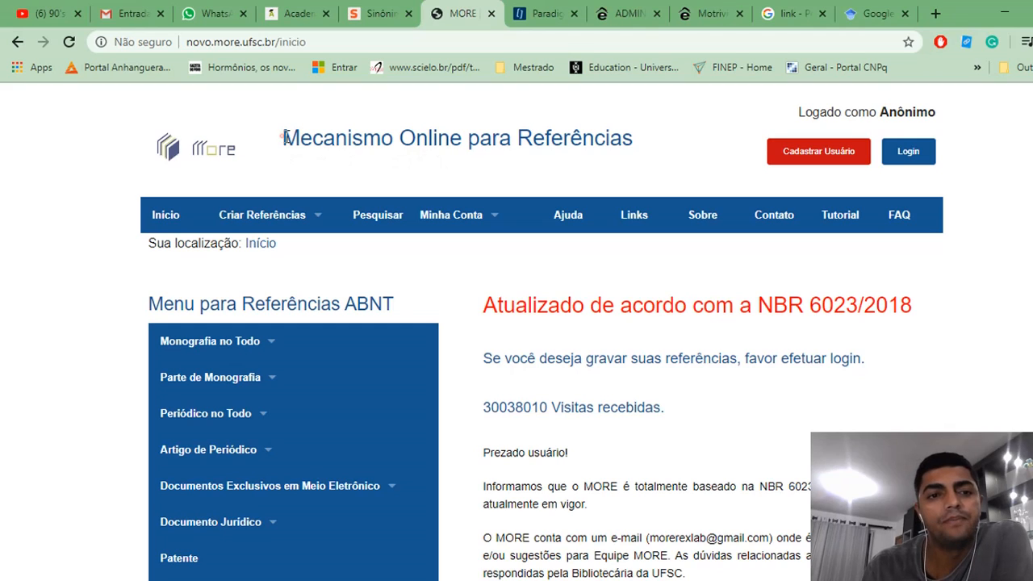
Step: Highlight the MORE site's heading "Mecanismo Online para Referências" and bring up the Google Scholar page
{"action": "left_click_drag", "start_coordinate": [271, 139], "coordinate": [667, 148]}
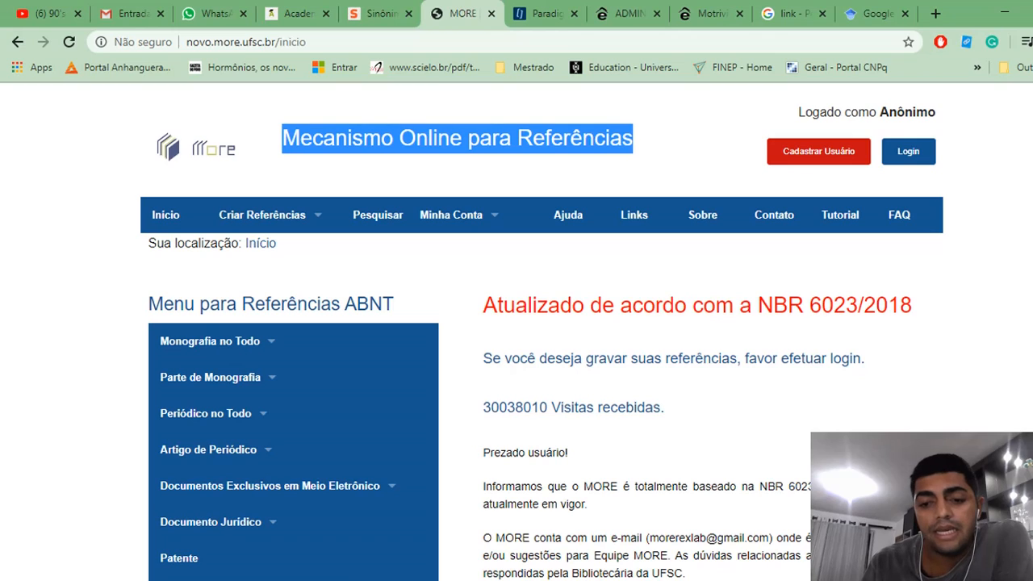
{"action": "mouse_move", "coordinate": [807, 579]}
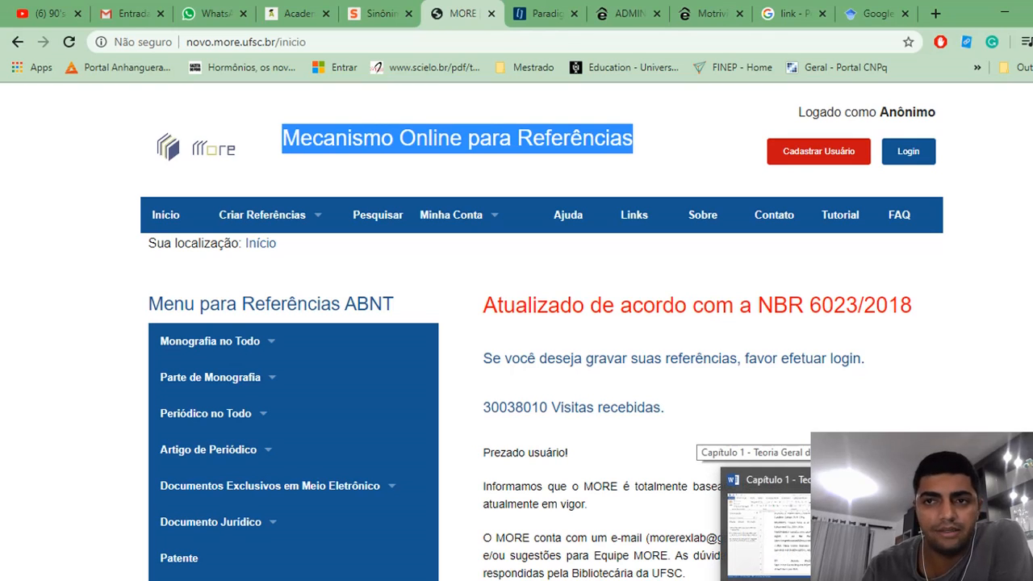
{"action": "left_click", "coordinate": [872, 14]}
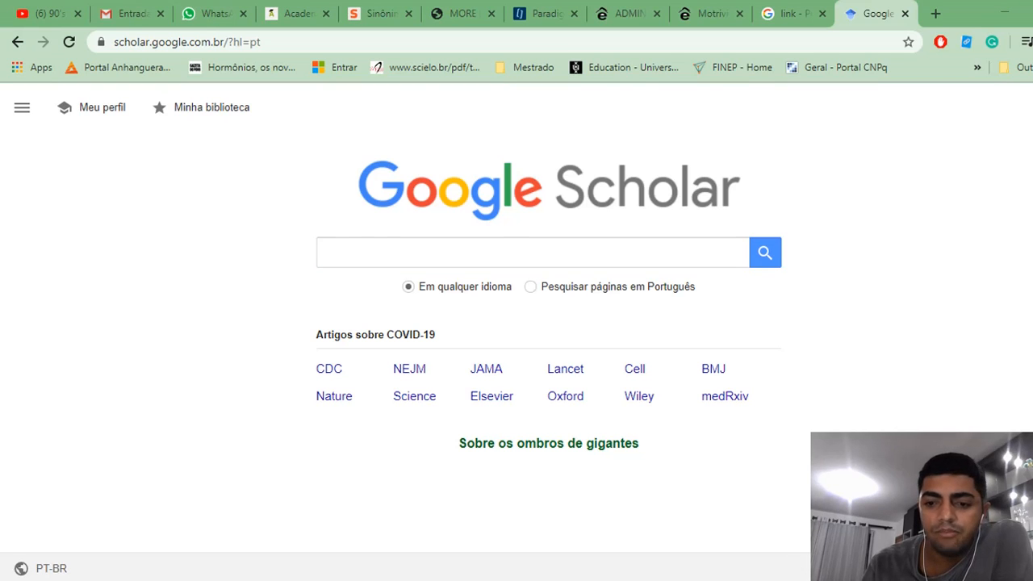
Step: Switch to Word and copy the article title "Administração-Uma abordagem inovadora com desafios práticos" from the reference list
{"action": "key", "text": "alt+Tab"}
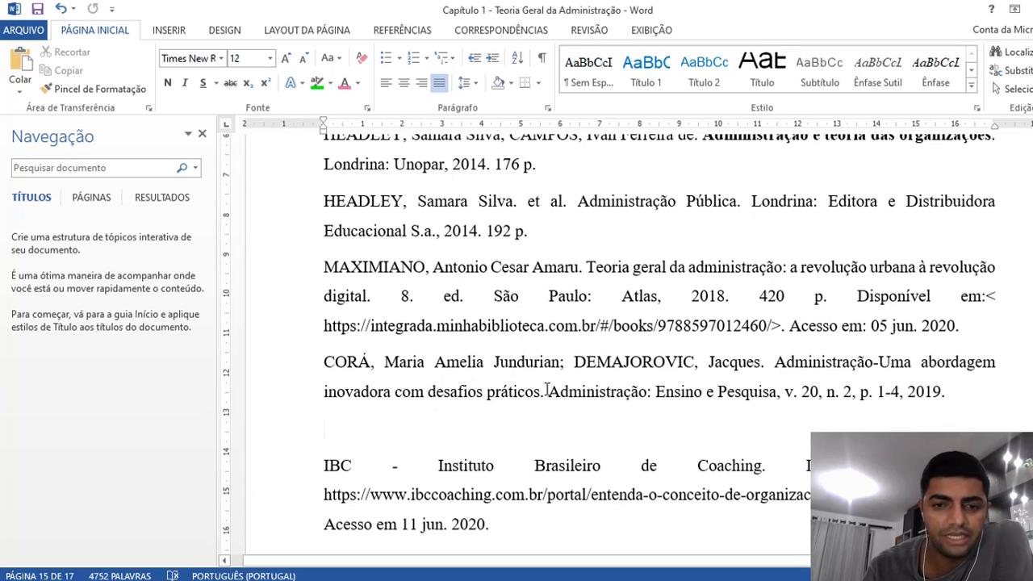
{"action": "left_click_drag", "start_coordinate": [775, 363], "coordinate": [1007, 375]}
{"action": "left_click_drag", "start_coordinate": [860, 389], "coordinate": [515, 397]}
{"action": "key", "text": "super+c"}
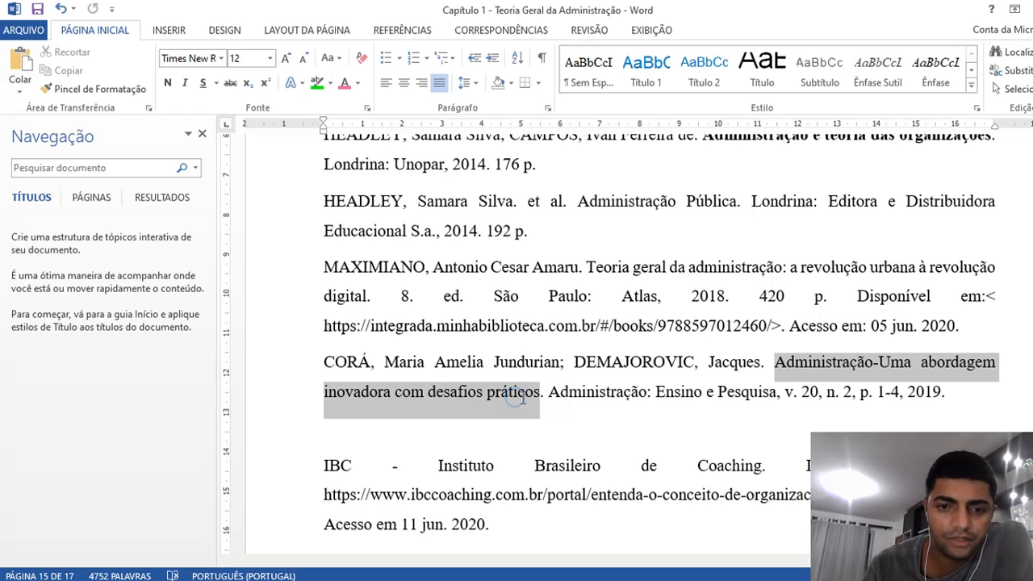
{"action": "right_click", "coordinate": [516, 394]}
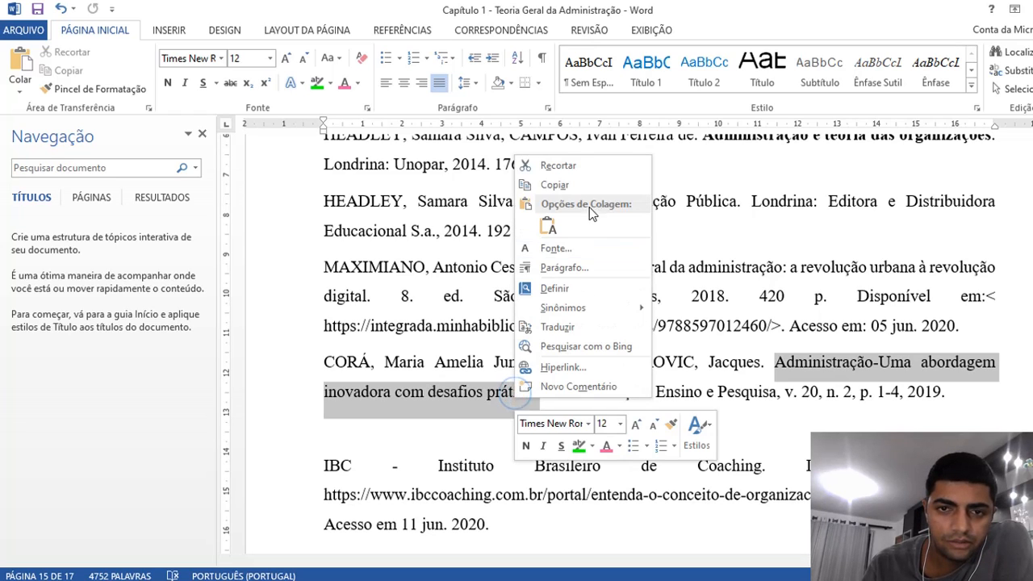
{"action": "left_click", "coordinate": [555, 185]}
Step: Switch to the browser and search Google Scholar for the copied title "Administração-Uma abordagem inovadora com desafios práticos"
{"action": "key", "text": "alt+Tab"}
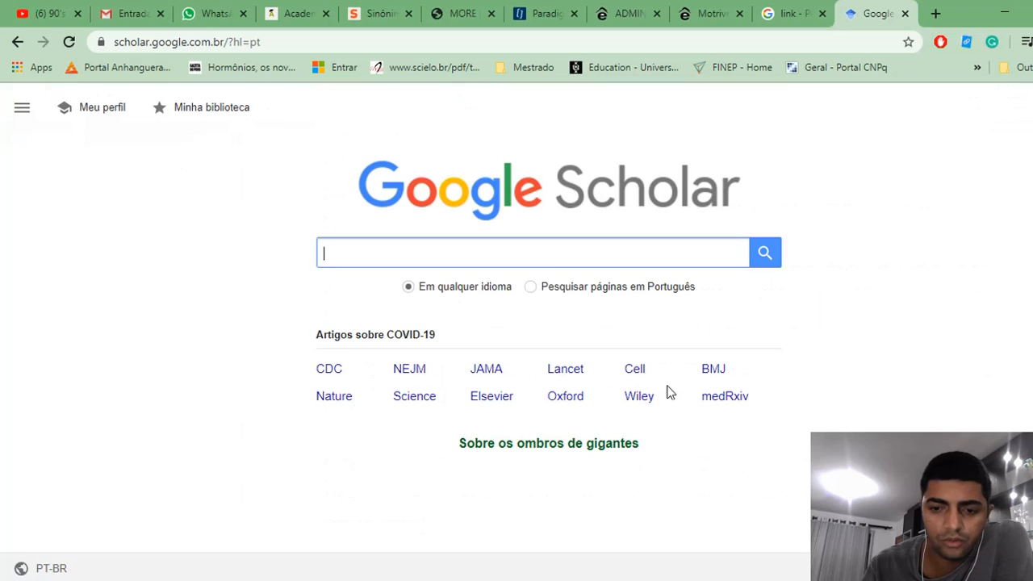
{"action": "left_click", "coordinate": [554, 254]}
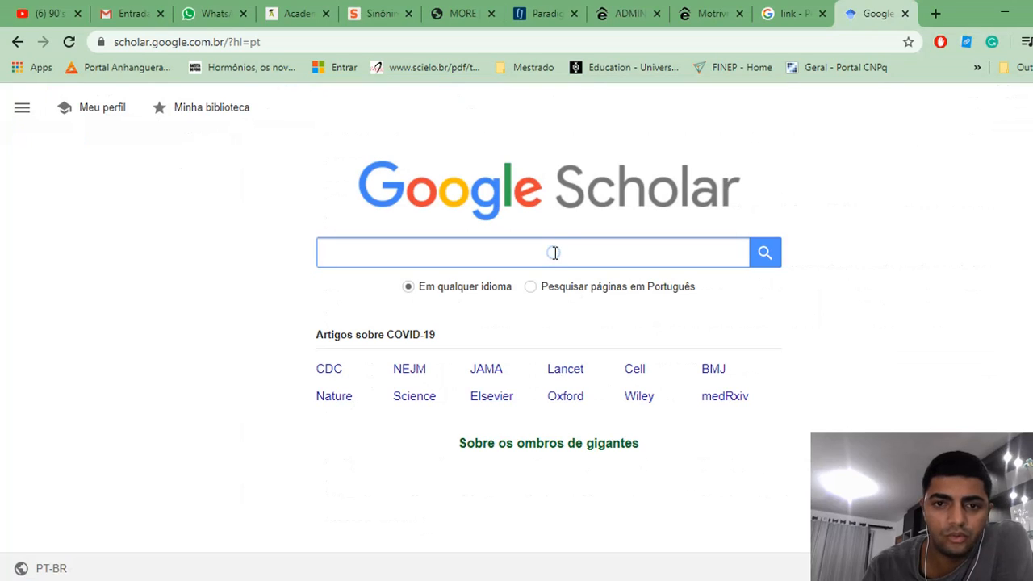
{"action": "left_click", "coordinate": [630, 255]}
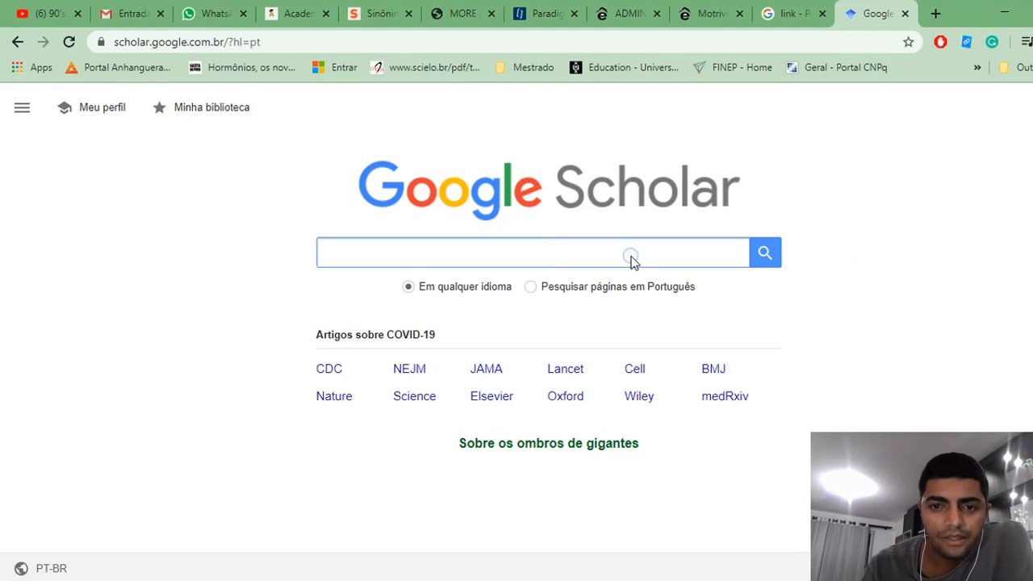
{"action": "right_click", "coordinate": [554, 255]}
{"action": "left_click", "coordinate": [592, 377]}
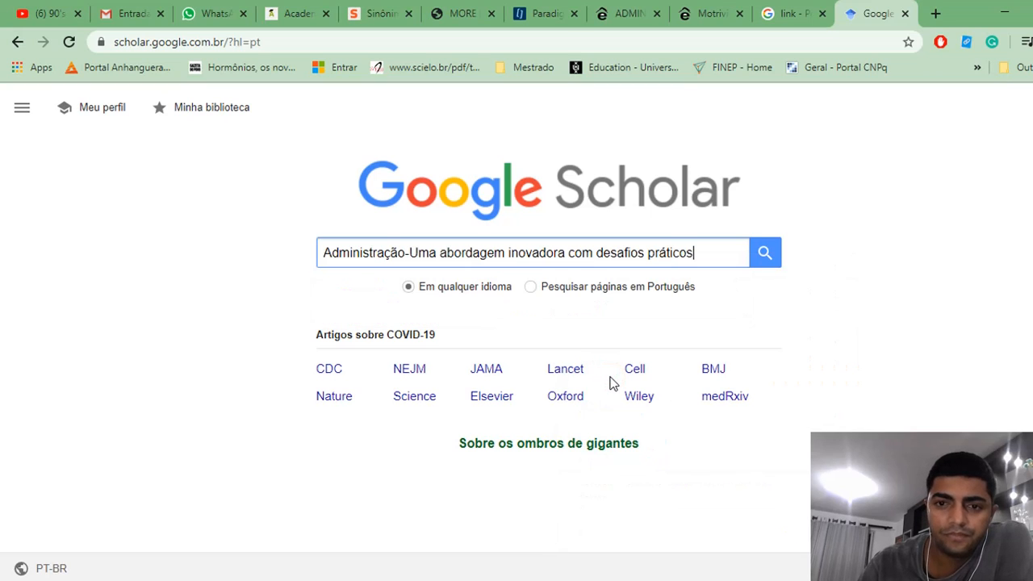
{"action": "key", "text": "Return"}
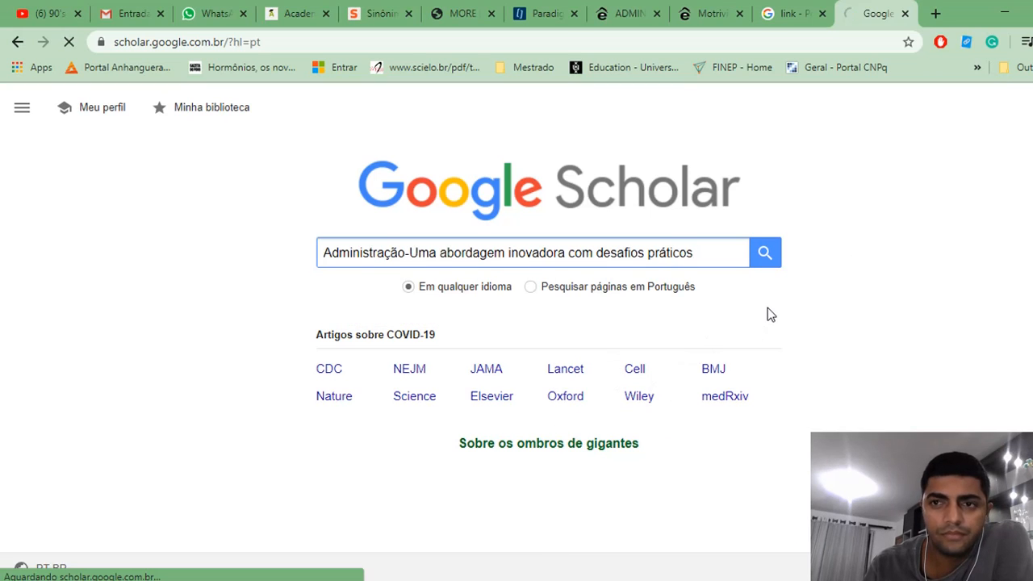
{"action": "key", "text": "super+period"}
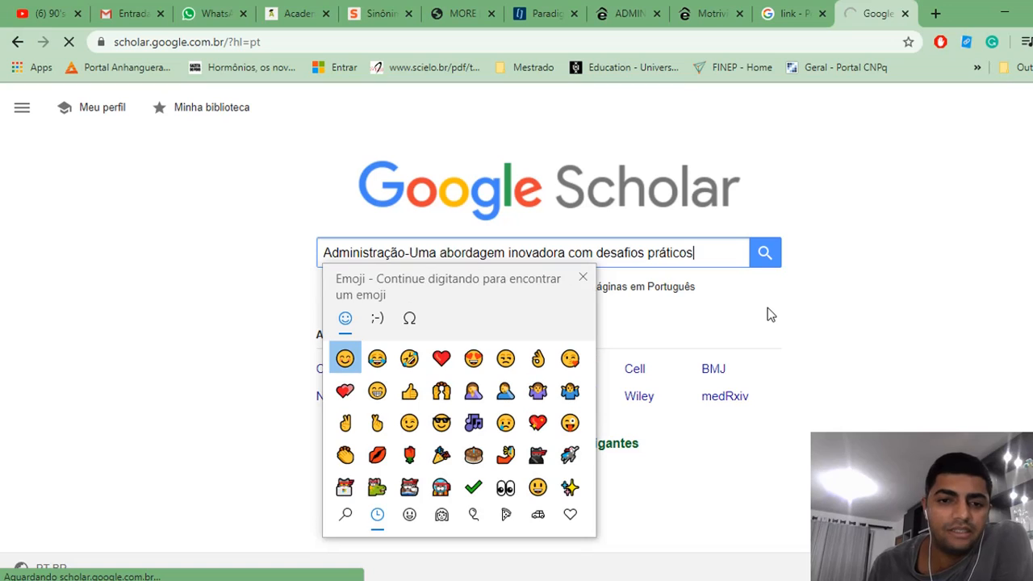
{"action": "left_click", "coordinate": [583, 278]}
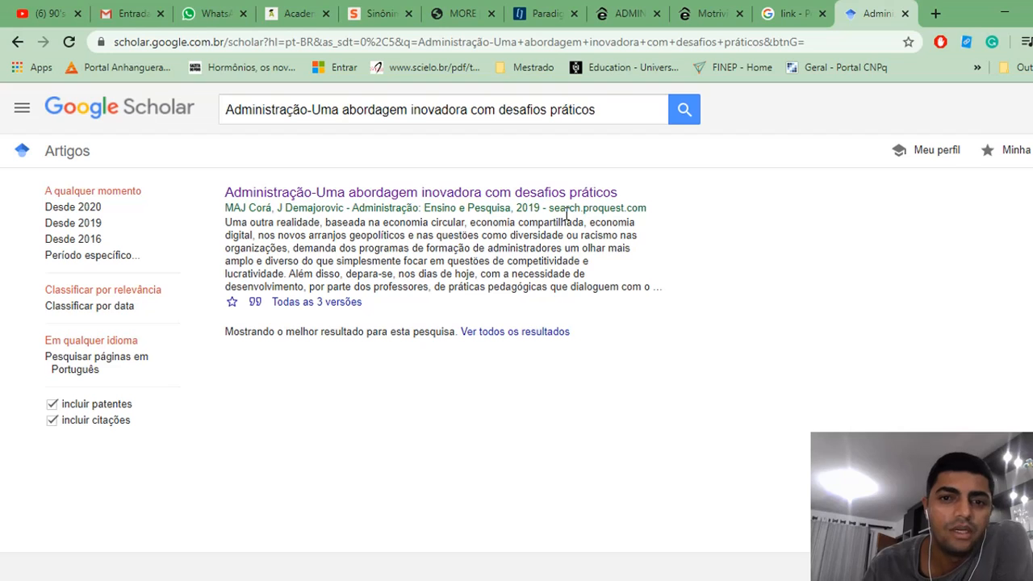
Step: View the found article's MLA, NBR 6023 and APA citations, check the reference list in Word, and close the citation window
{"action": "left_click", "coordinate": [255, 305]}
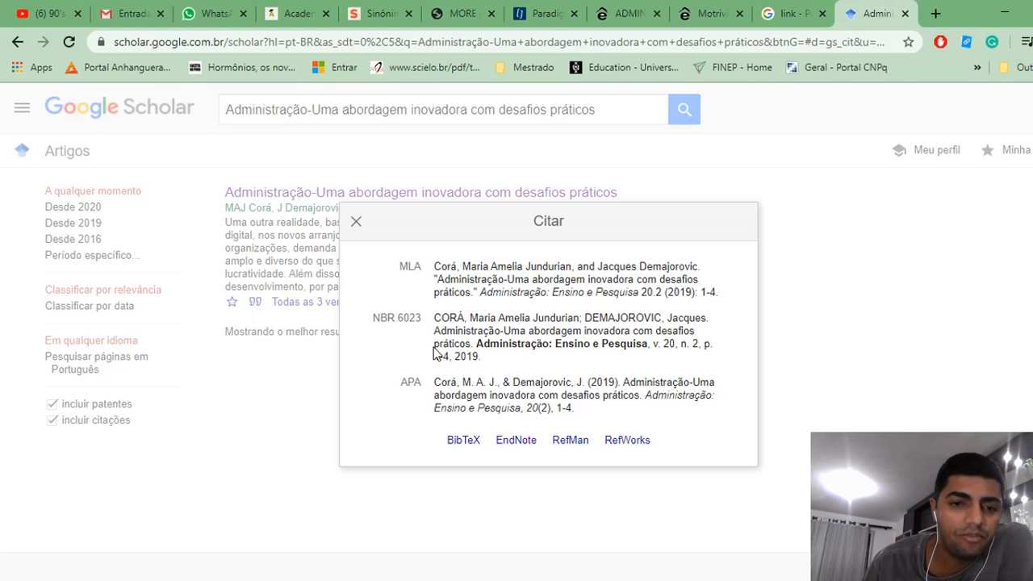
{"action": "left_click", "coordinate": [373, 316]}
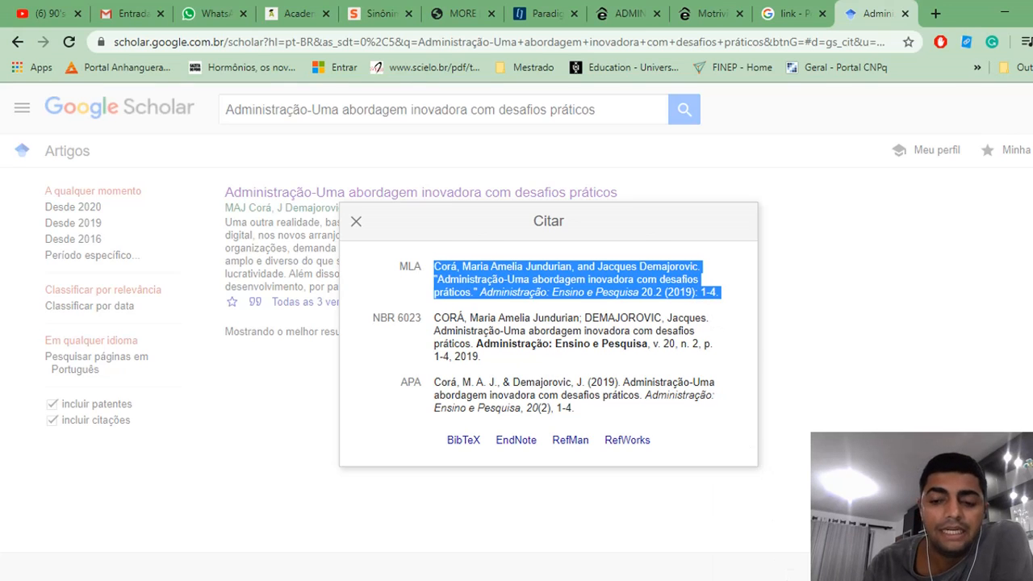
{"action": "key", "text": "alt+Tab"}
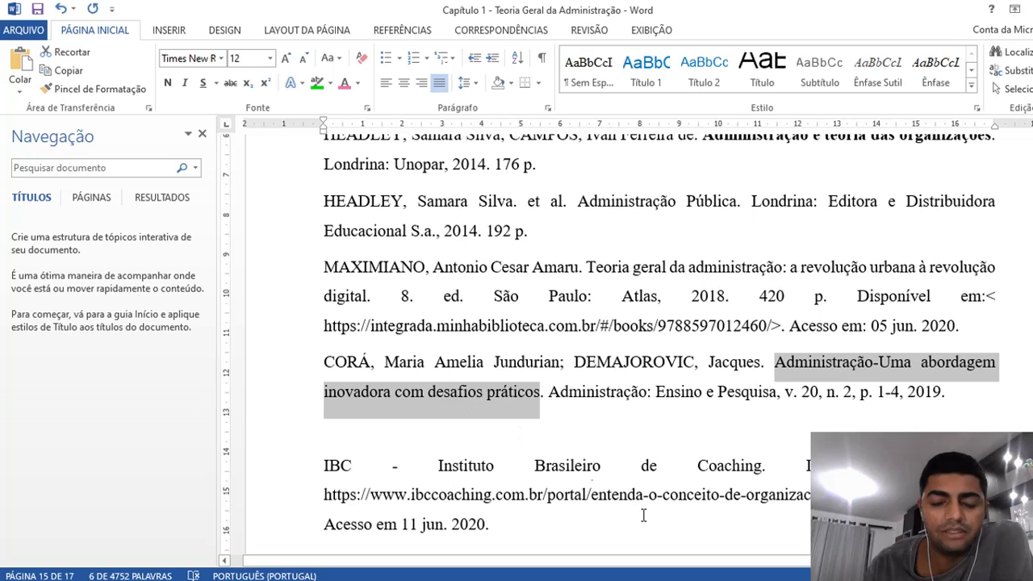
{"action": "key", "text": "alt+Tab"}
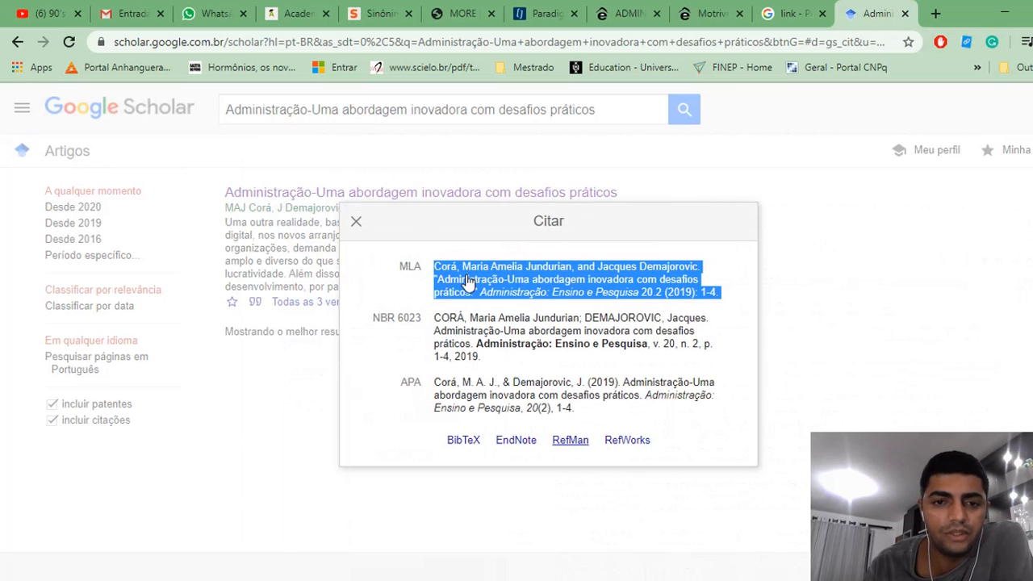
{"action": "left_click", "coordinate": [355, 221]}
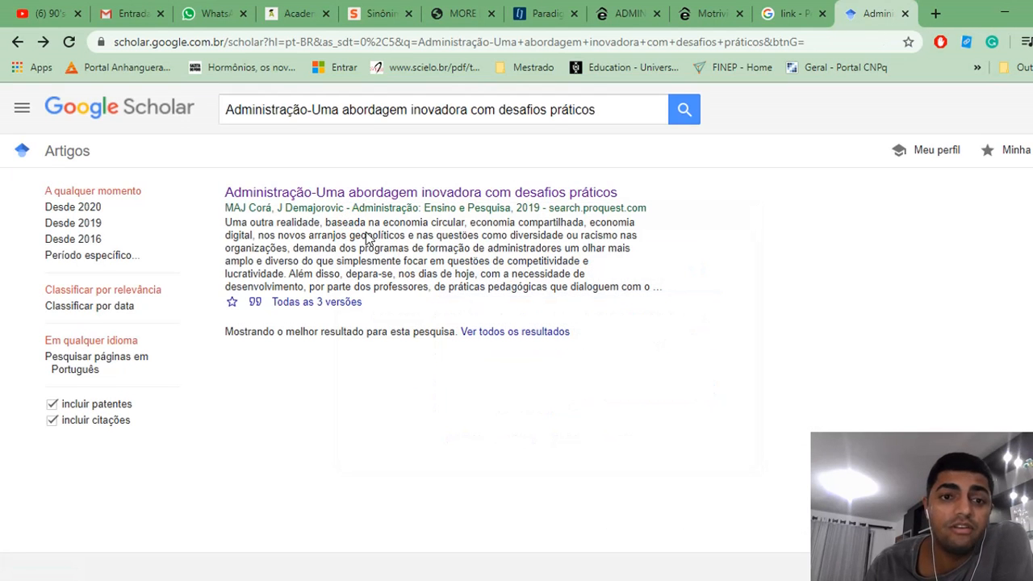
Step: Open the found article on ProQuest and skim its publication details and first page
{"action": "left_click", "coordinate": [308, 196]}
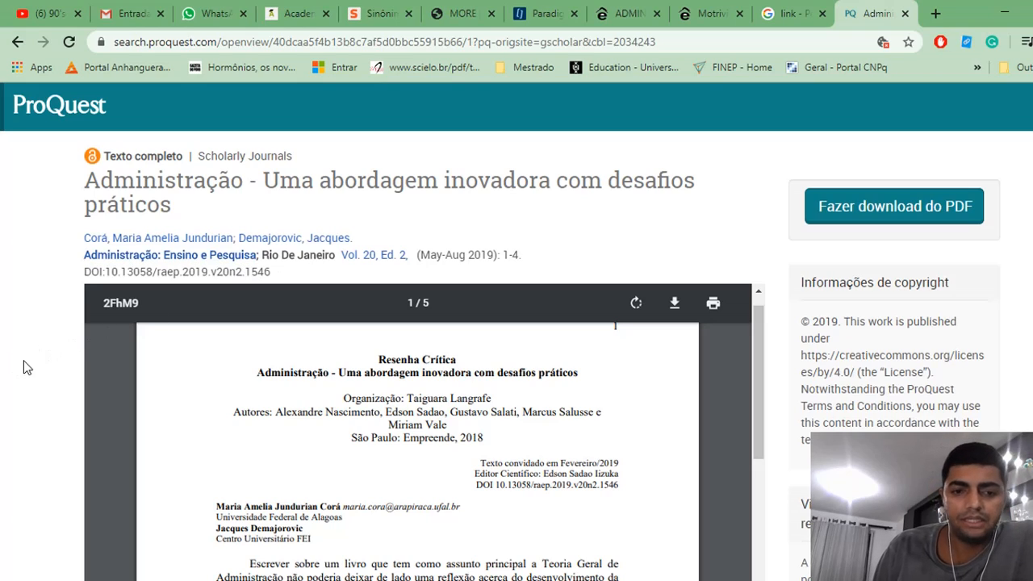
{"action": "scroll", "coordinate": [24, 367], "scroll_direction": "down", "scroll_amount": 2}
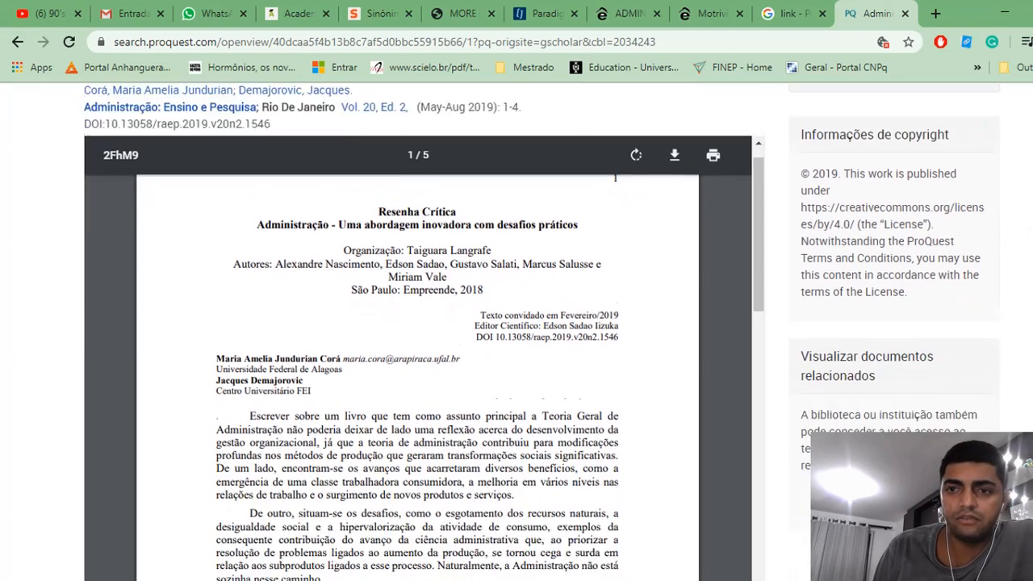
{"action": "scroll", "coordinate": [417, 363], "scroll_direction": "down", "scroll_amount": 5}
{"action": "scroll", "coordinate": [417, 363], "scroll_direction": "up", "scroll_amount": 3}
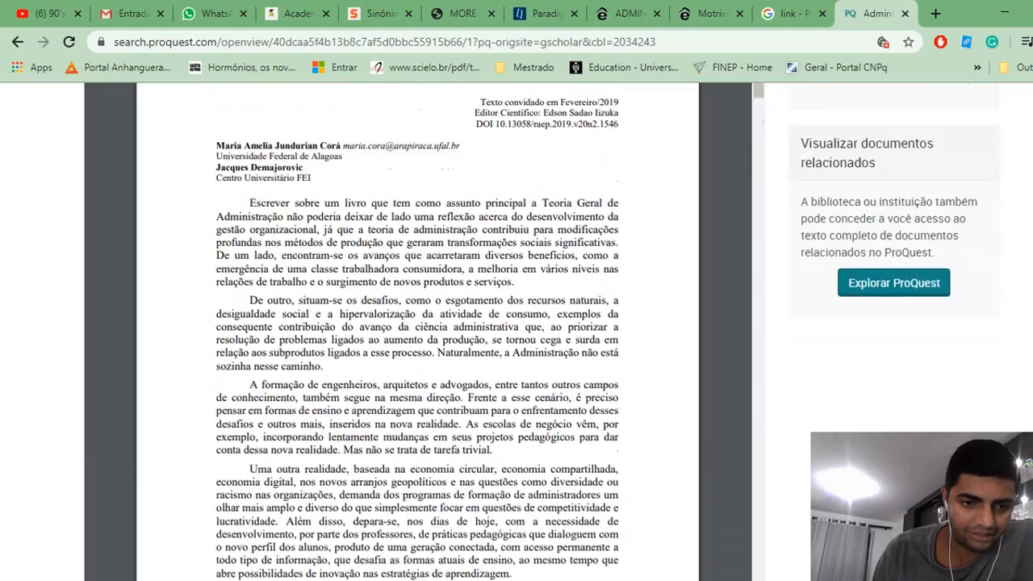
{"action": "scroll", "coordinate": [417, 363], "scroll_direction": "up", "scroll_amount": 2}
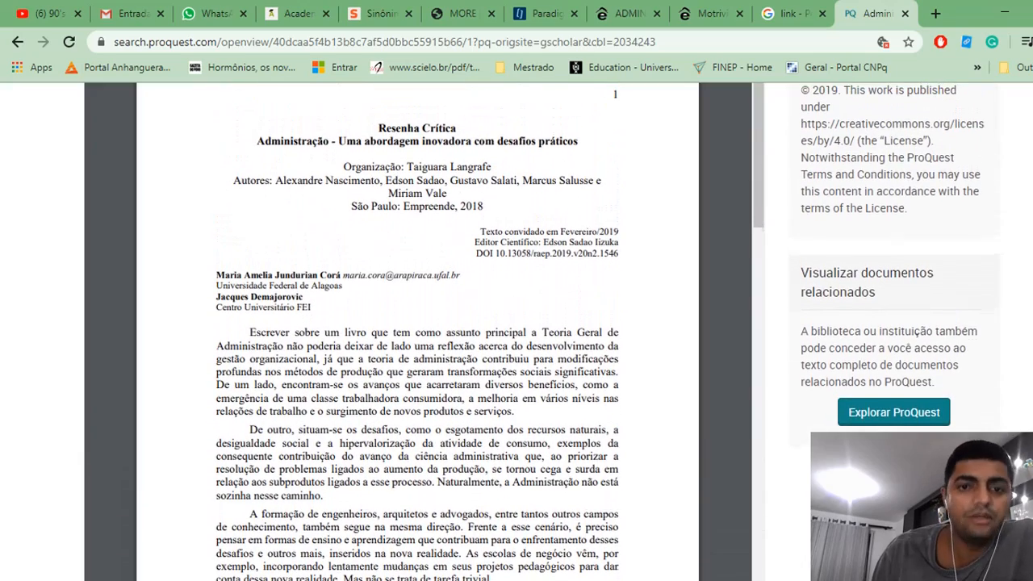
{"action": "scroll", "coordinate": [417, 363], "scroll_direction": "up", "scroll_amount": 1}
{"action": "scroll", "coordinate": [418, 363], "scroll_direction": "up", "scroll_amount": 3}
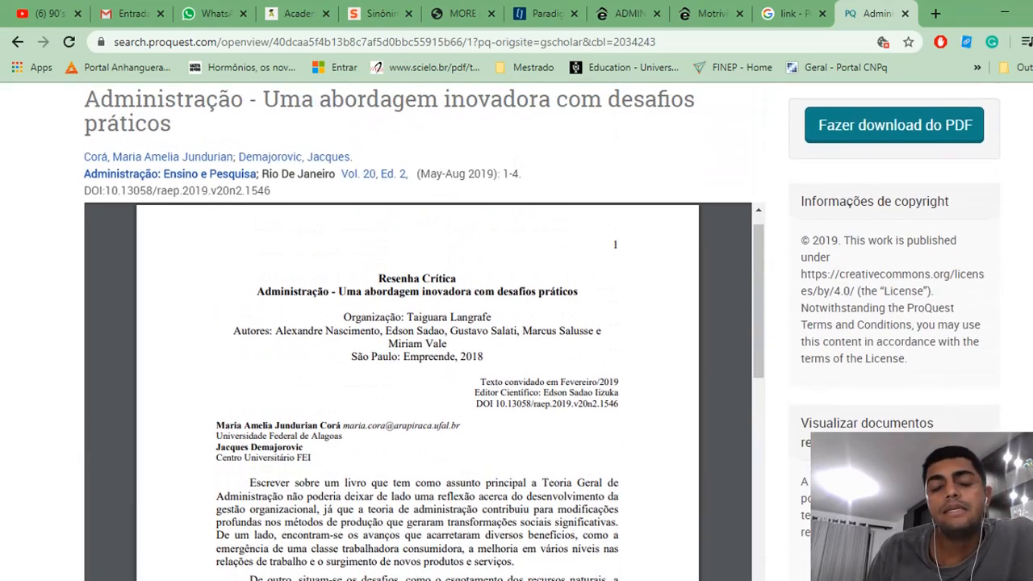
{"action": "scroll", "coordinate": [801, 187], "scroll_direction": "up", "scroll_amount": 1}
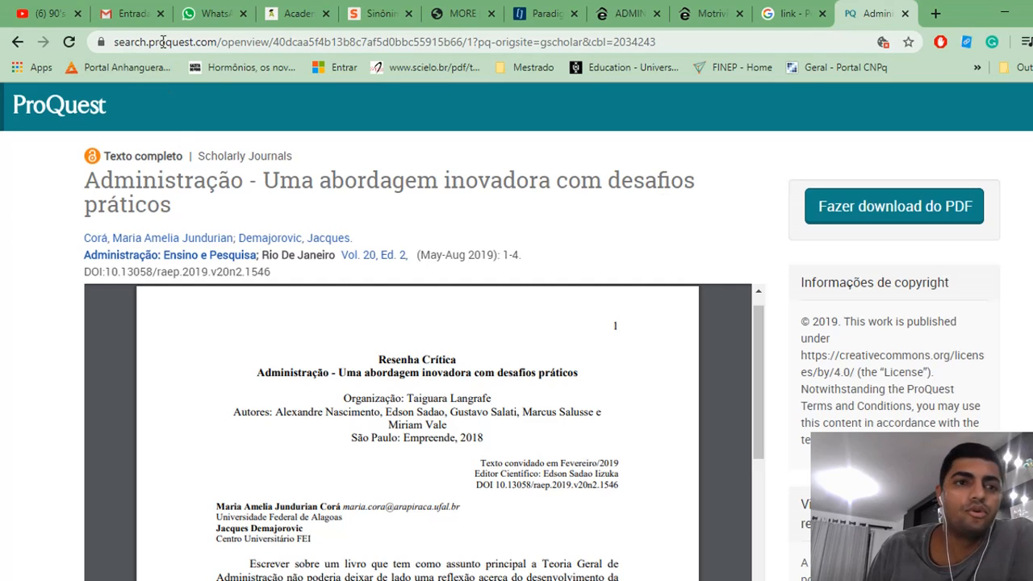
{"action": "mouse_move", "coordinate": [240, 326]}
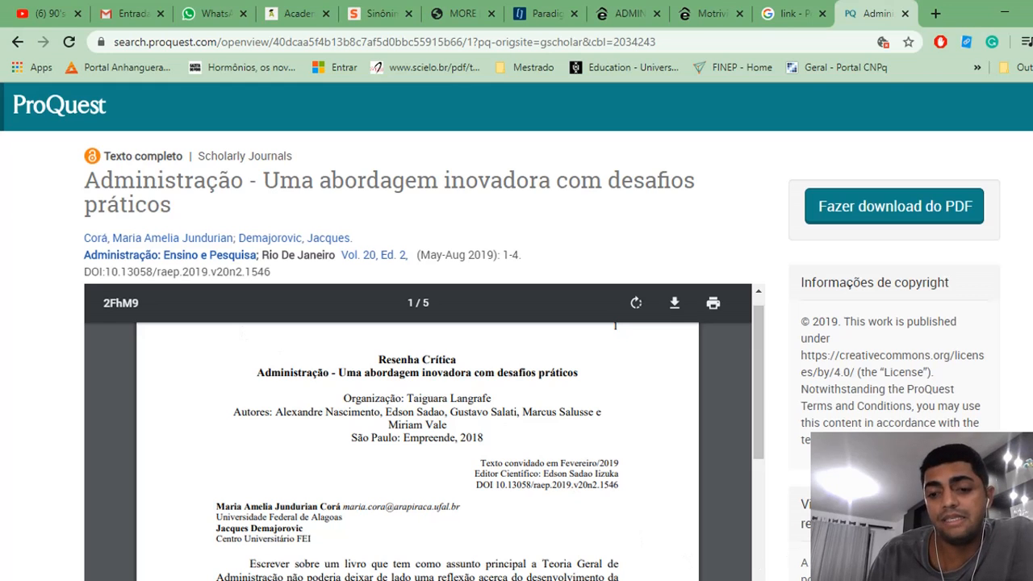
Step: Switch to Word, review the remaining references and highlight the "Administração Esportiva: área de estudo, pesquisa e perspectivas no brasil" entry
{"action": "mouse_move", "coordinate": [816, 578]}
{"action": "left_click", "coordinate": [816, 533]}
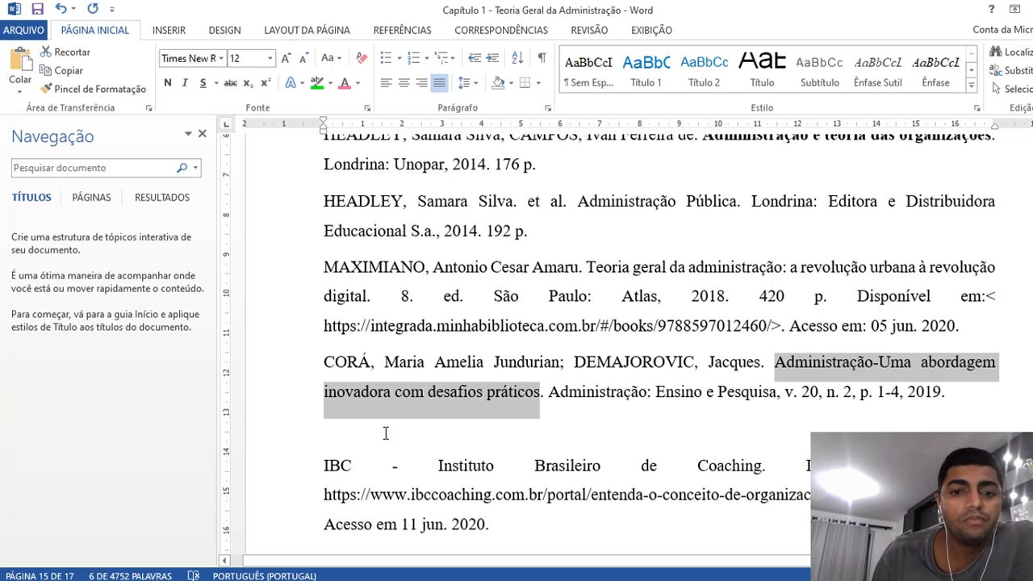
{"action": "left_click", "coordinate": [367, 430]}
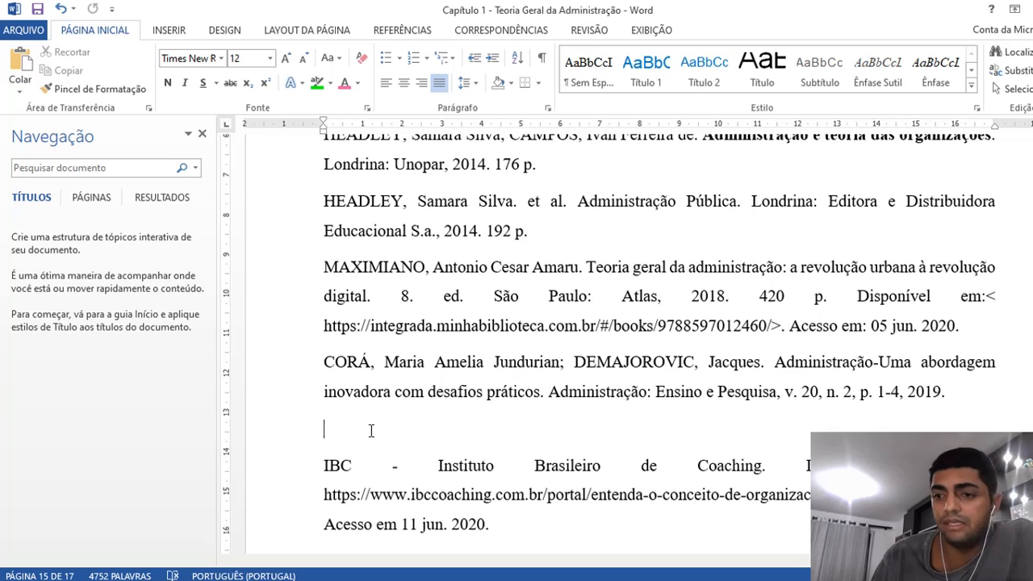
{"action": "scroll", "coordinate": [609, 344], "scroll_direction": "down", "scroll_amount": 5}
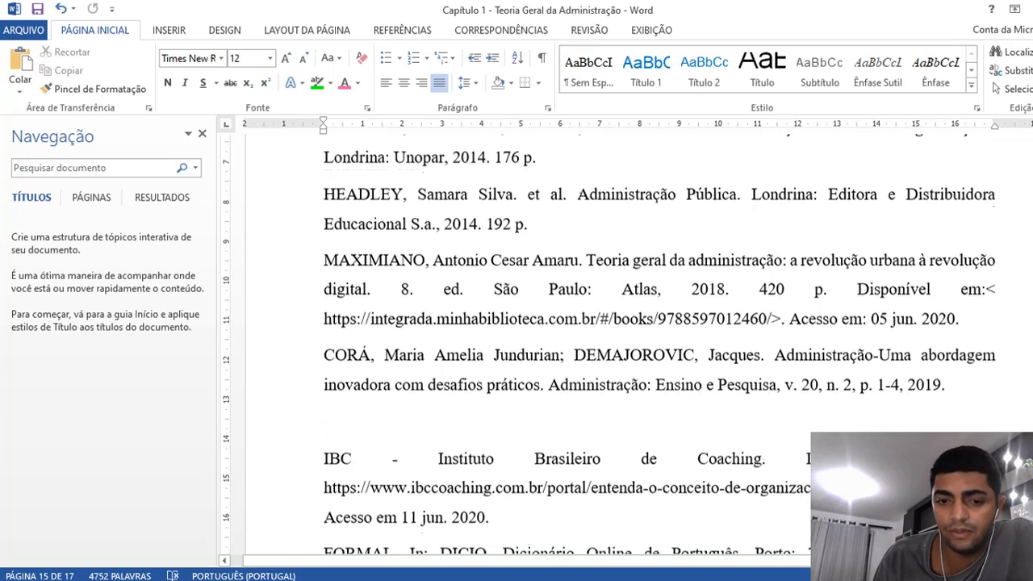
{"action": "scroll", "coordinate": [610, 344], "scroll_direction": "down", "scroll_amount": 7}
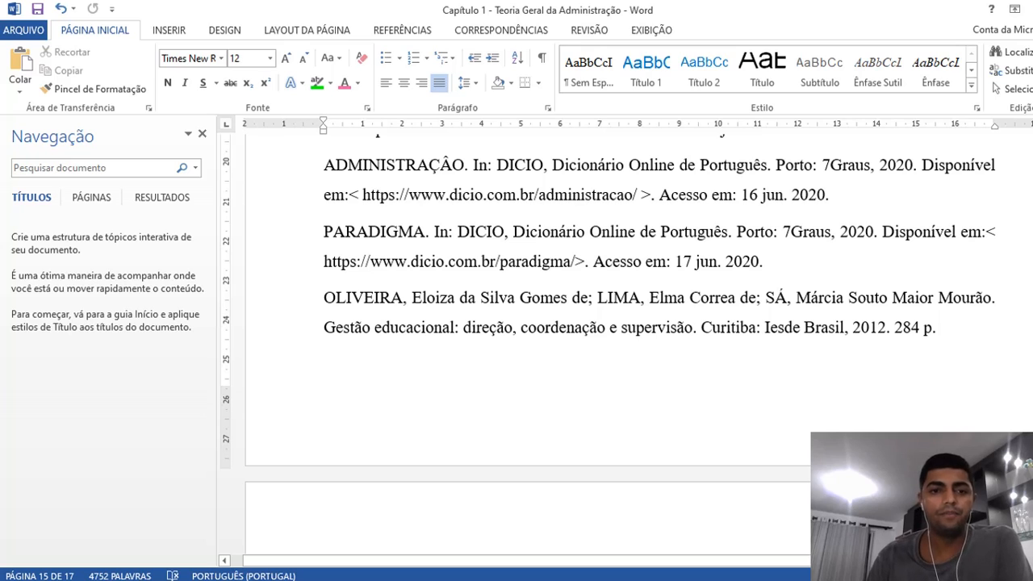
{"action": "scroll", "coordinate": [609, 345], "scroll_direction": "down", "scroll_amount": 5}
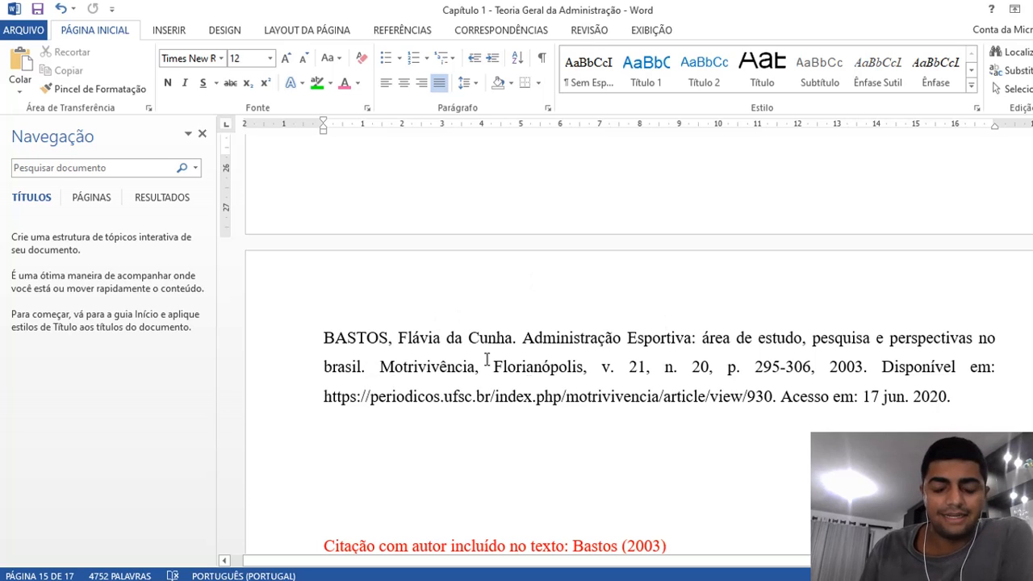
{"action": "left_click_drag", "start_coordinate": [323, 336], "coordinate": [985, 393]}
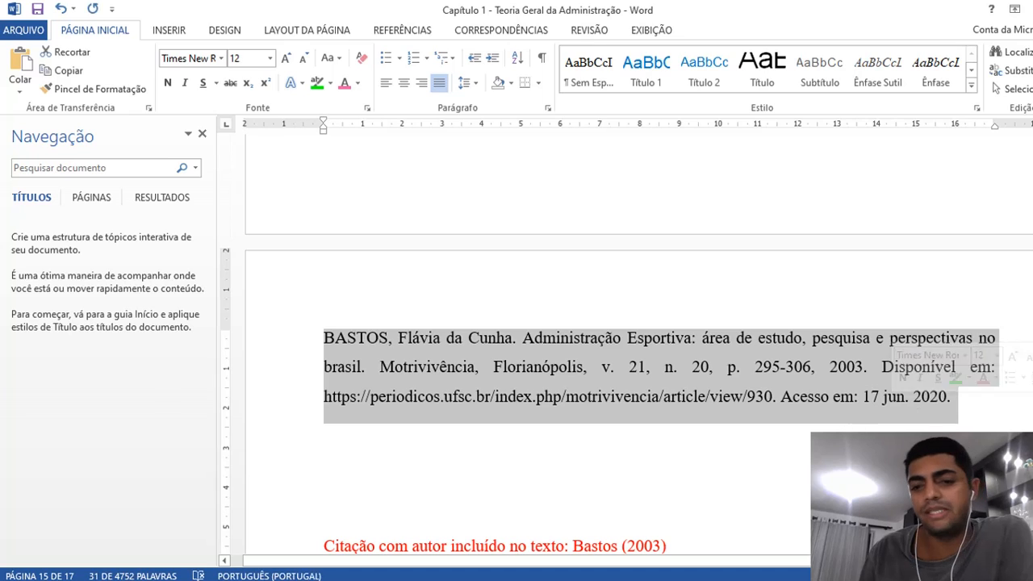
{"action": "left_click", "coordinate": [773, 456]}
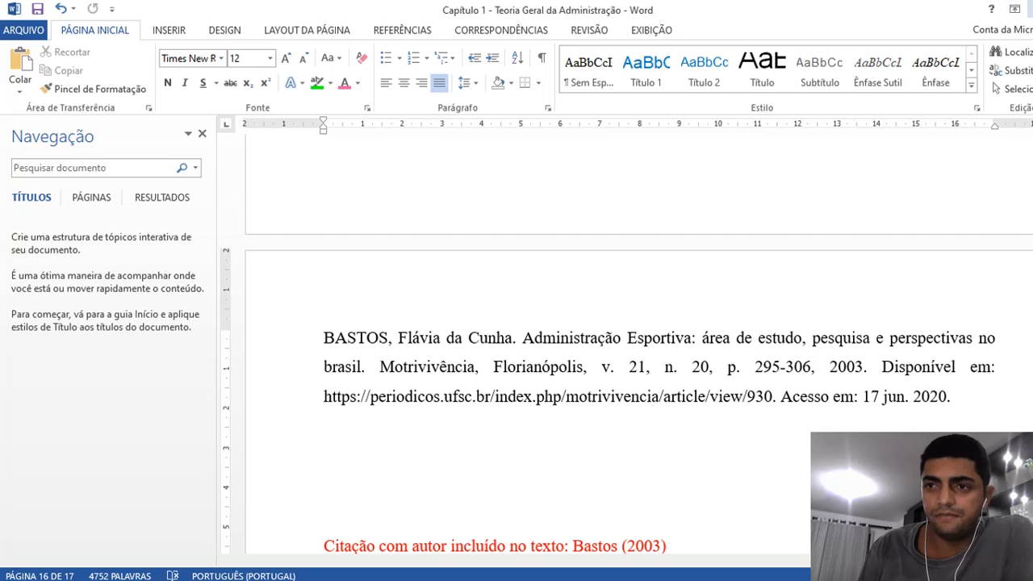
Step: Switch to the browser and return to the MORE start page to view its menu of ABNT reference types
{"action": "left_click", "coordinate": [1031, 10]}
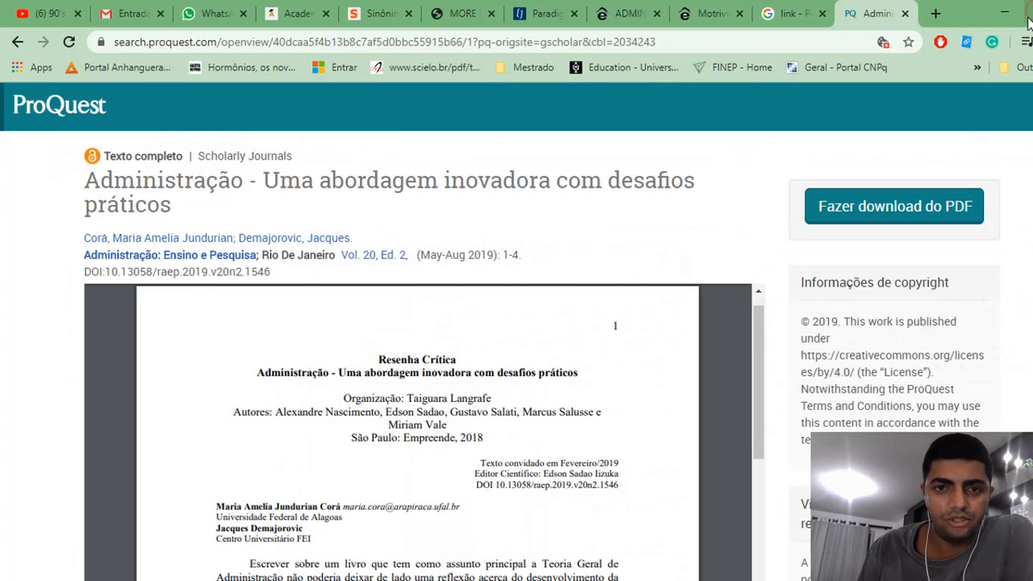
{"action": "left_click", "coordinate": [472, 20]}
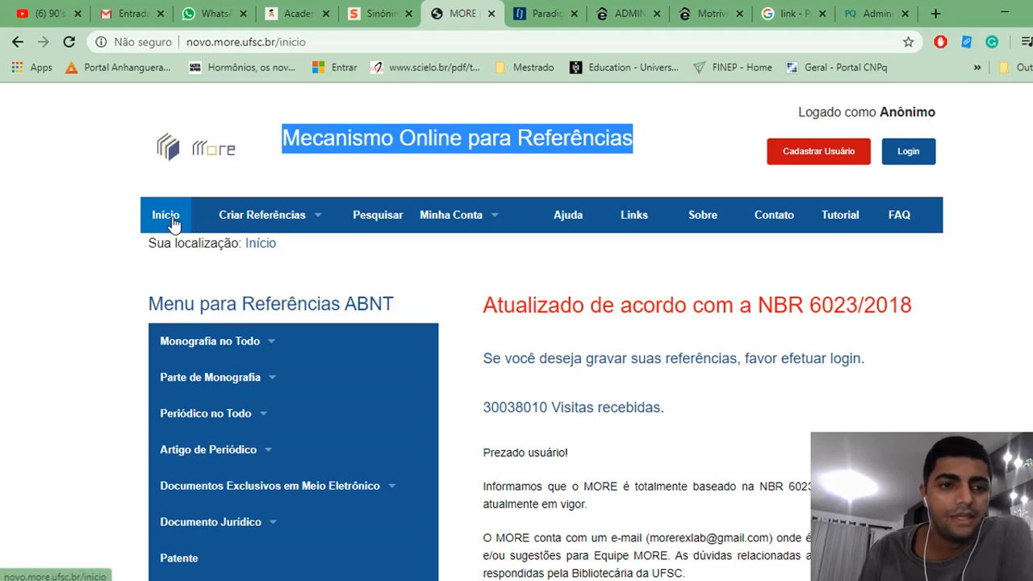
{"action": "left_click", "coordinate": [736, 175]}
{"action": "scroll", "coordinate": [735, 175], "scroll_direction": "down", "scroll_amount": 1}
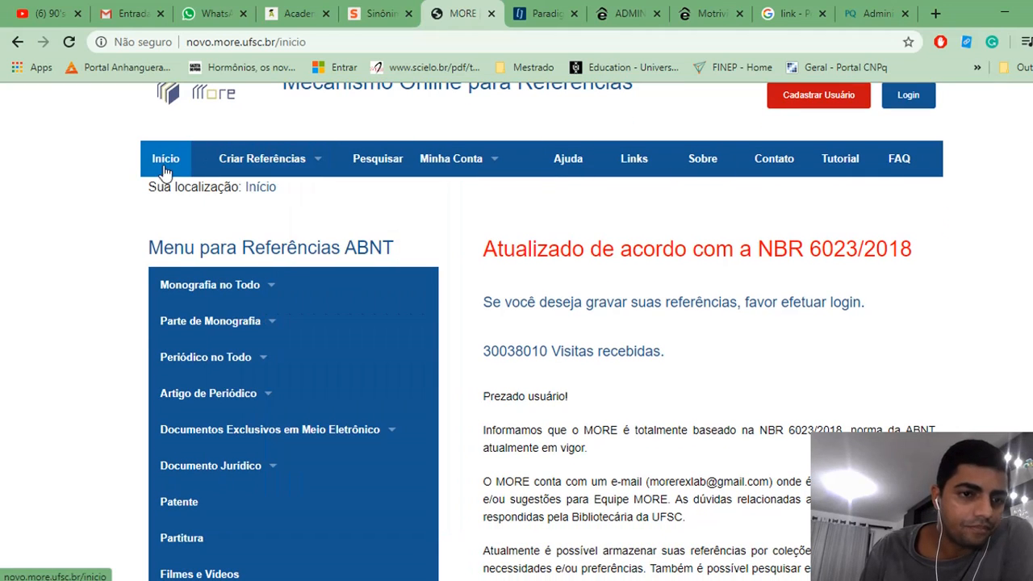
Step: Open the reference form for whole books (Livros) and look through the available author types
{"action": "mouse_move", "coordinate": [238, 294]}
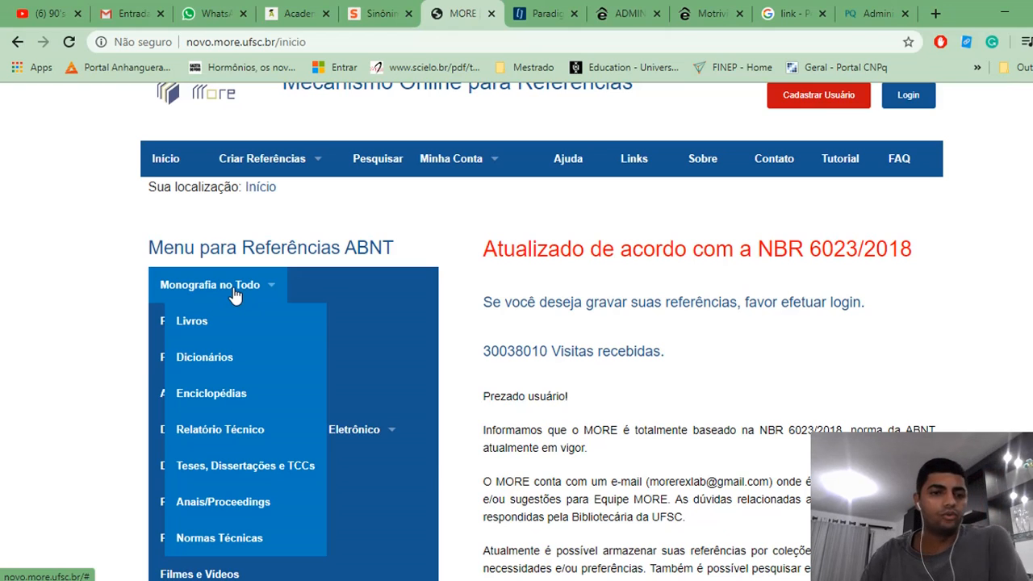
{"action": "left_click", "coordinate": [200, 329]}
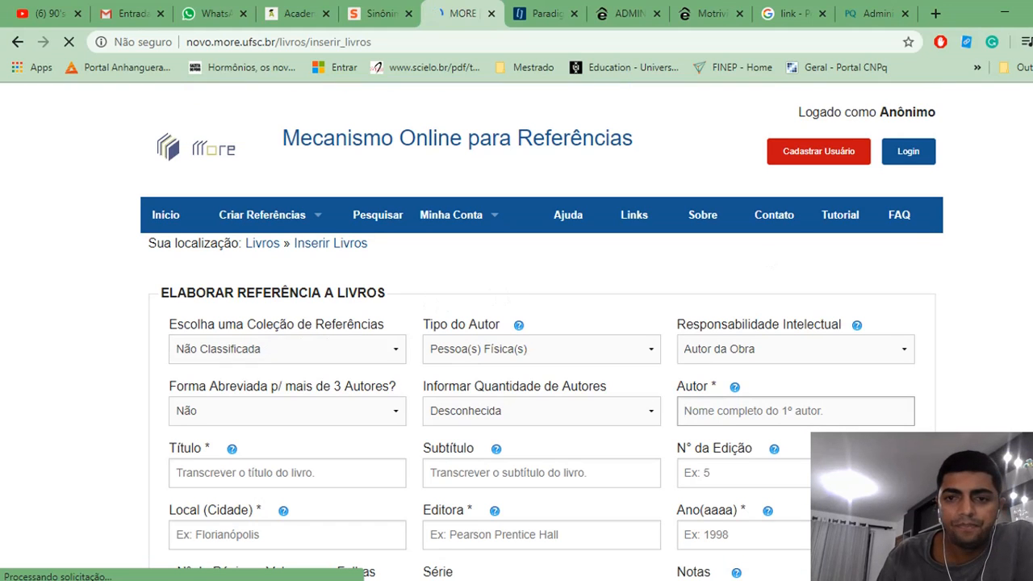
{"action": "scroll", "coordinate": [821, 212], "scroll_direction": "down", "scroll_amount": 2}
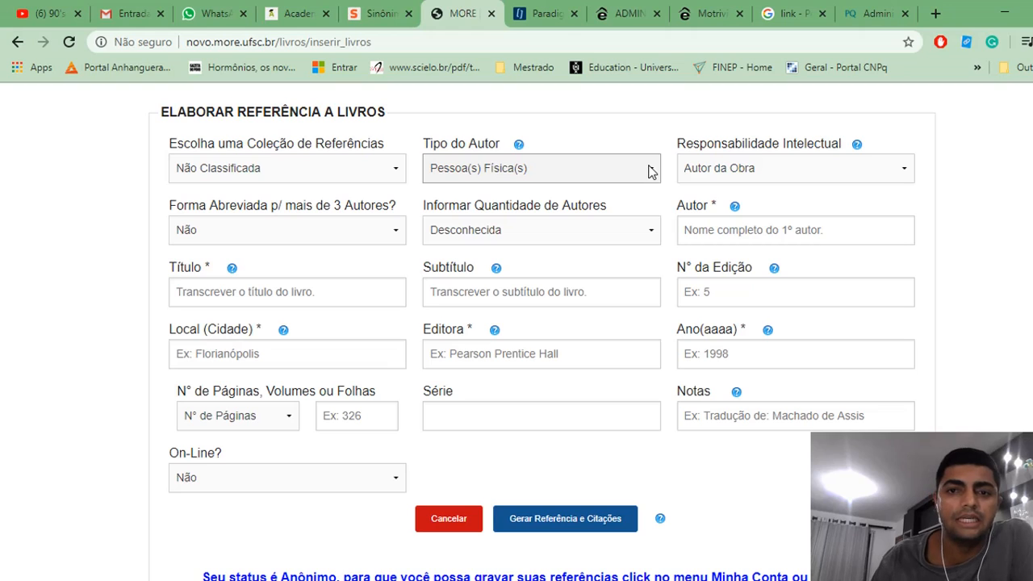
{"action": "double_click", "coordinate": [651, 171]}
{"action": "left_click", "coordinate": [641, 173]}
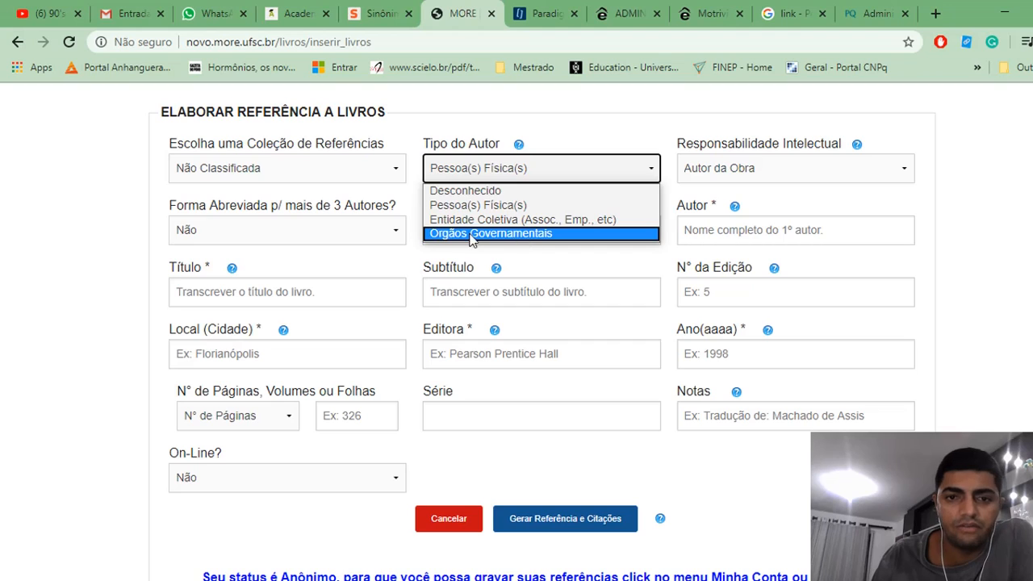
{"action": "left_click", "coordinate": [97, 222]}
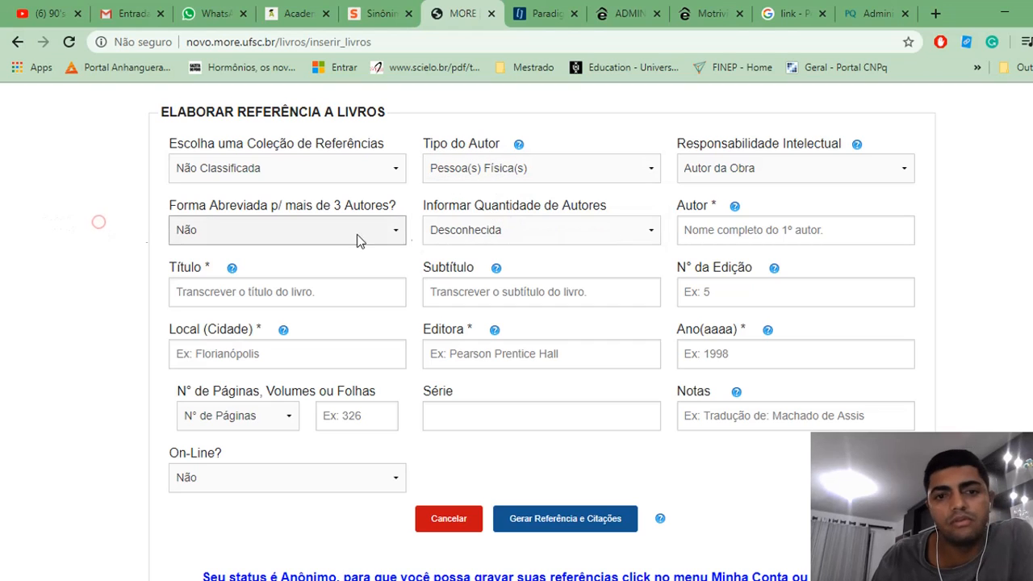
Step: Set the number of authors to 3 in the book reference form and look over its fields
{"action": "left_click", "coordinate": [637, 231]}
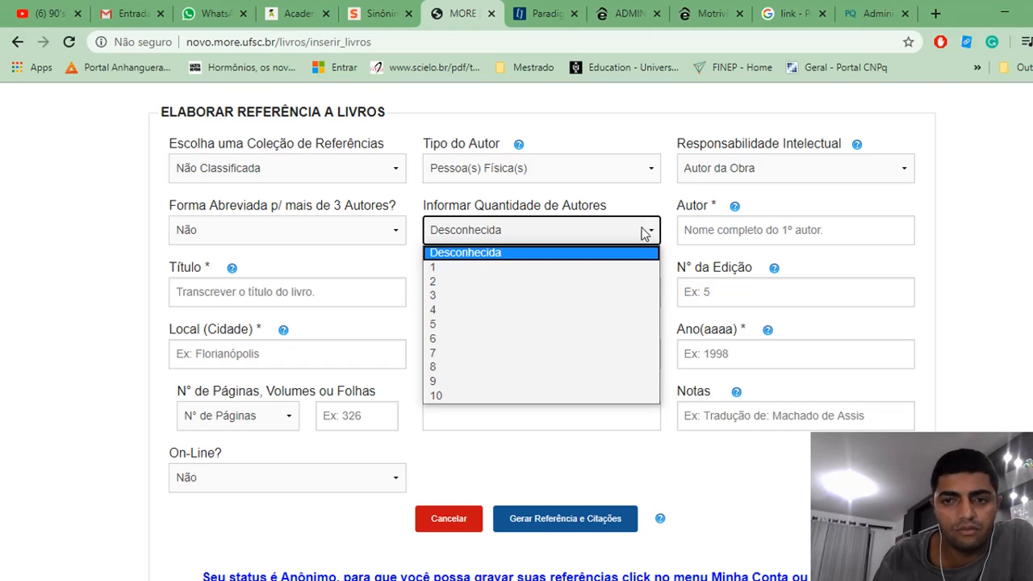
{"action": "left_click", "coordinate": [477, 297]}
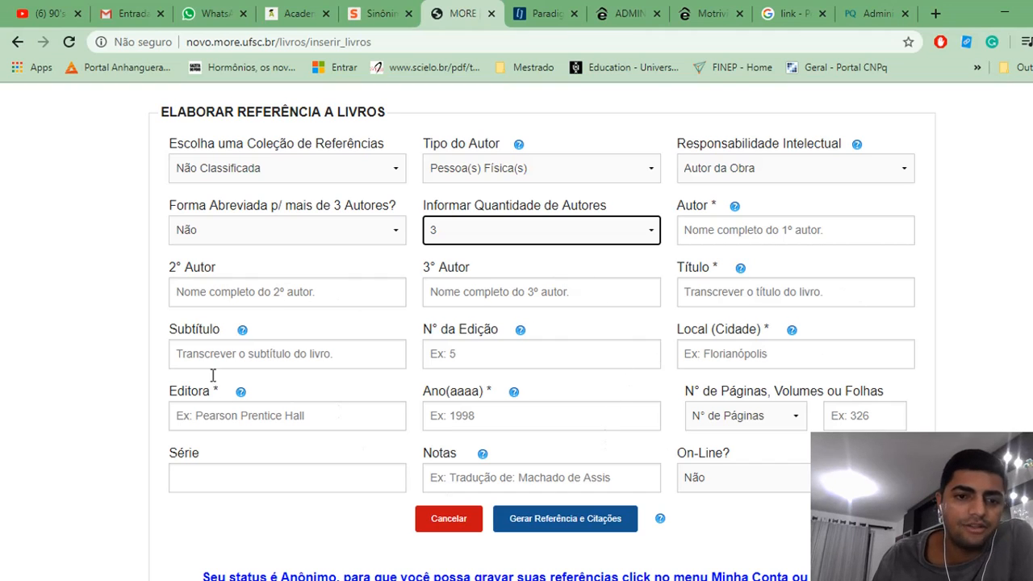
{"action": "scroll", "coordinate": [300, 198], "scroll_direction": "up", "scroll_amount": 3}
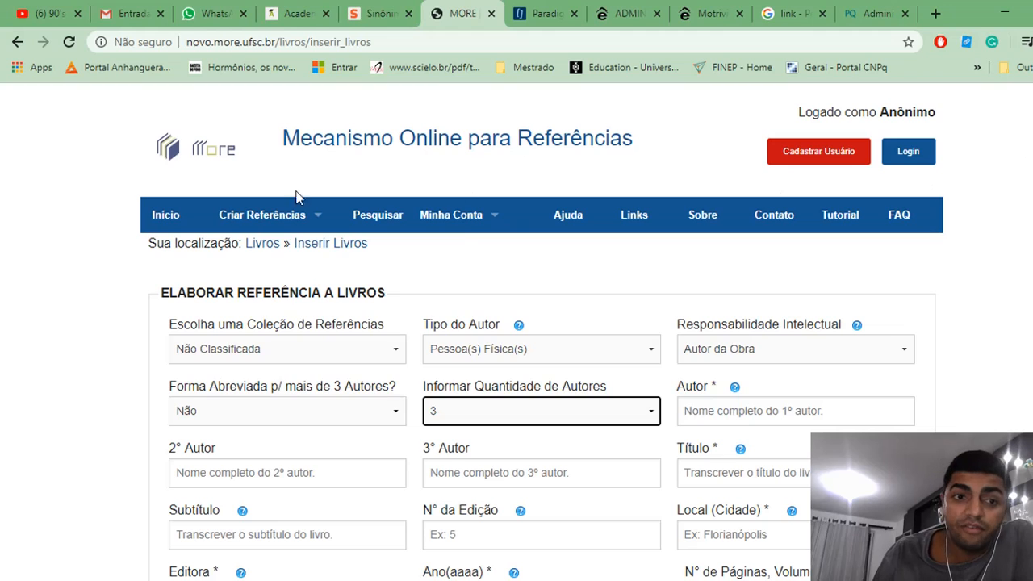
Step: Return to the MORE start page and examine the ABNT reference types, including the periodical options Revistas and Jornais
{"action": "left_click", "coordinate": [177, 223]}
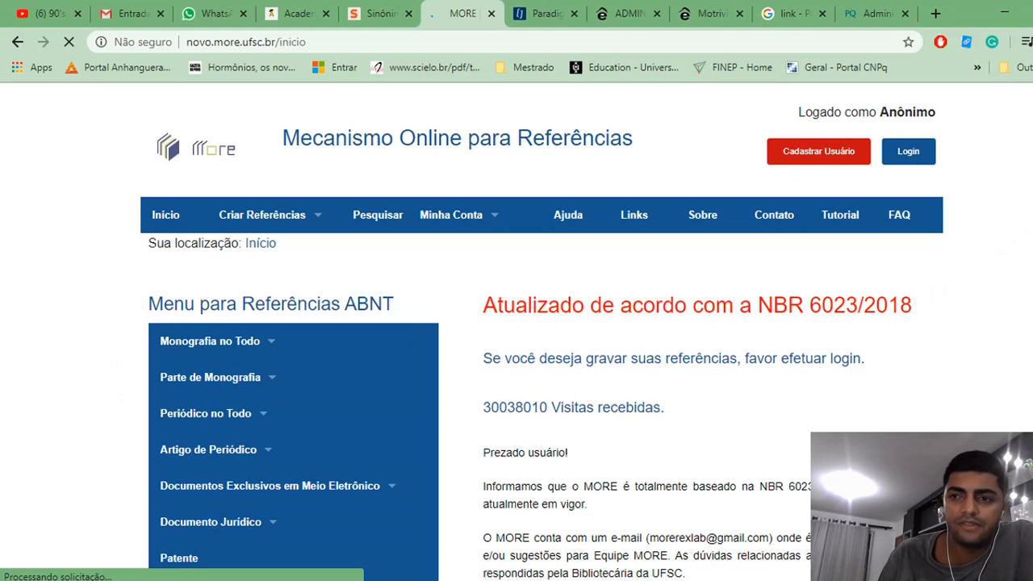
{"action": "scroll", "coordinate": [542, 322], "scroll_direction": "down", "scroll_amount": 2}
{"action": "scroll", "coordinate": [543, 323], "scroll_direction": "down", "scroll_amount": 3}
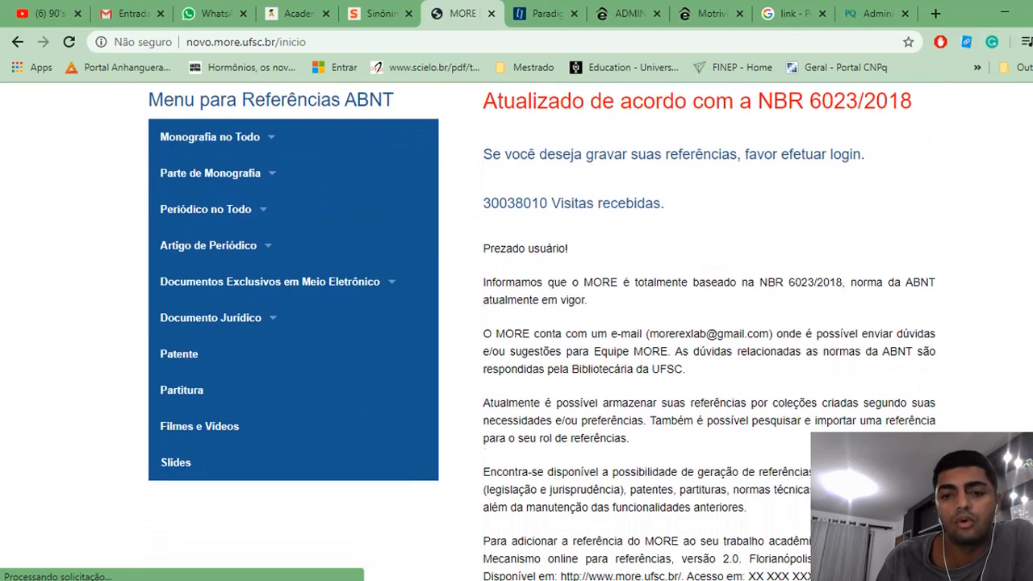
{"action": "scroll", "coordinate": [542, 323], "scroll_direction": "down", "scroll_amount": 1}
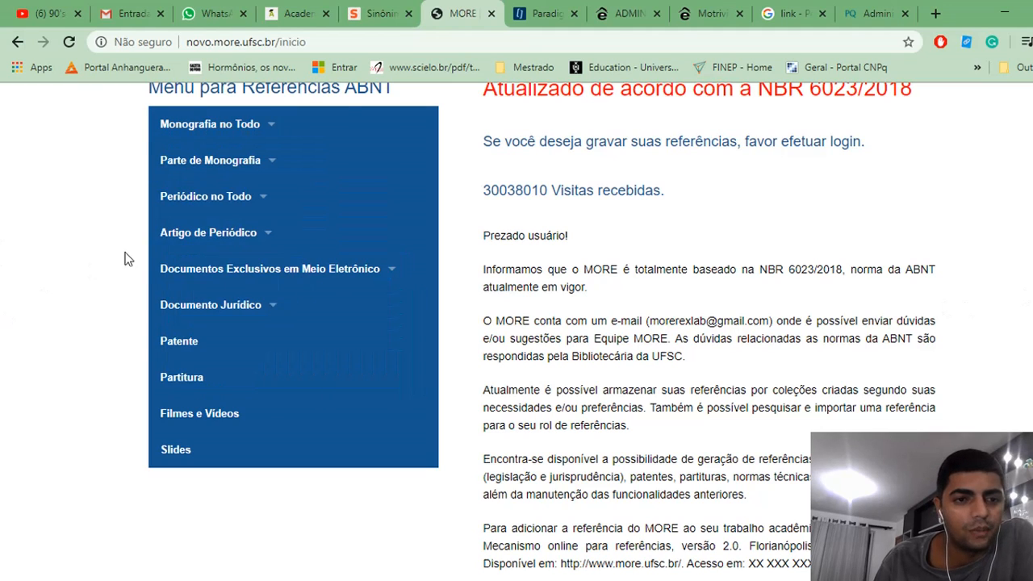
{"action": "mouse_move", "coordinate": [232, 240]}
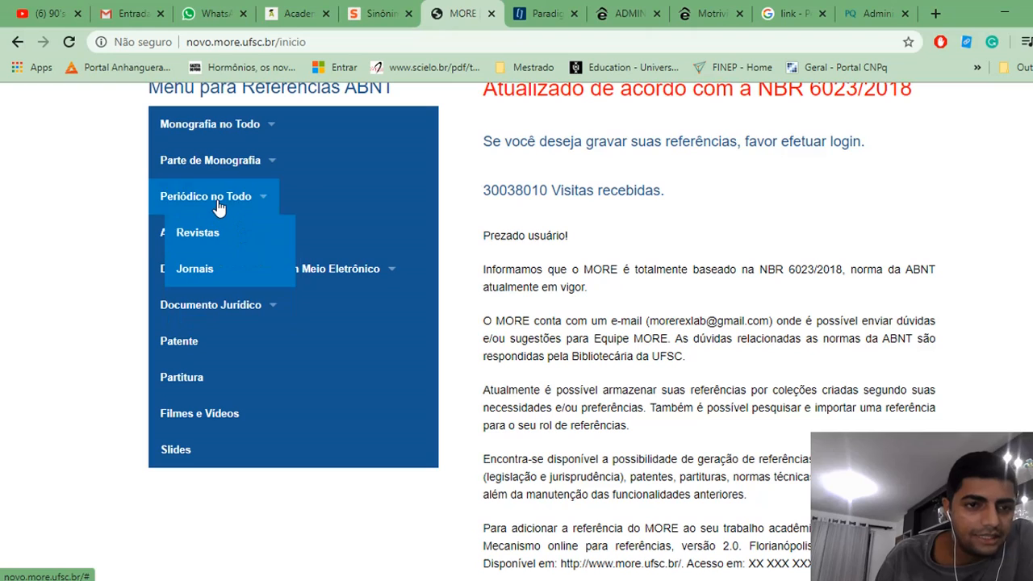
{"action": "mouse_move", "coordinate": [188, 167]}
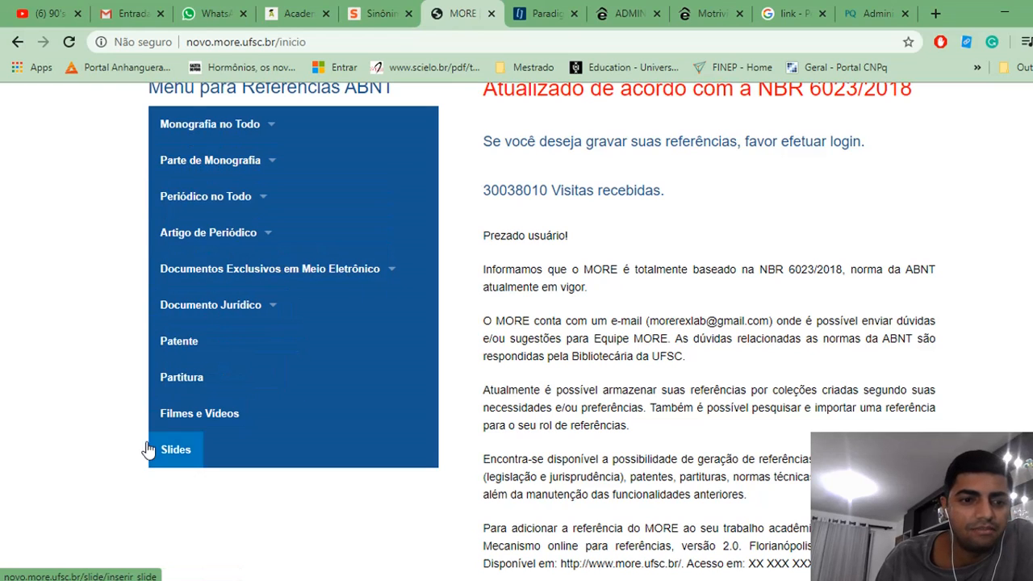
{"action": "mouse_move", "coordinate": [227, 280]}
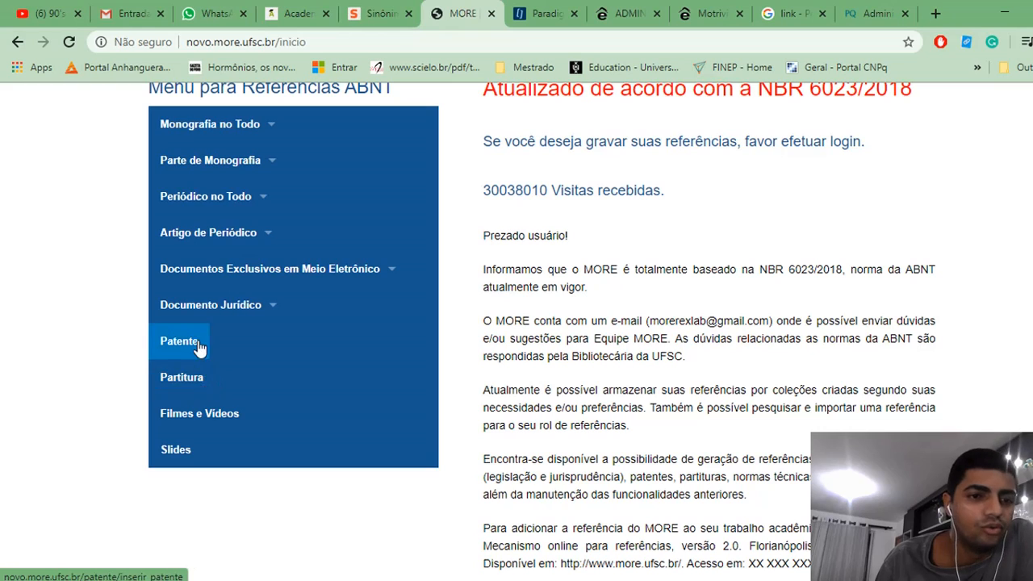
{"action": "mouse_move", "coordinate": [212, 316]}
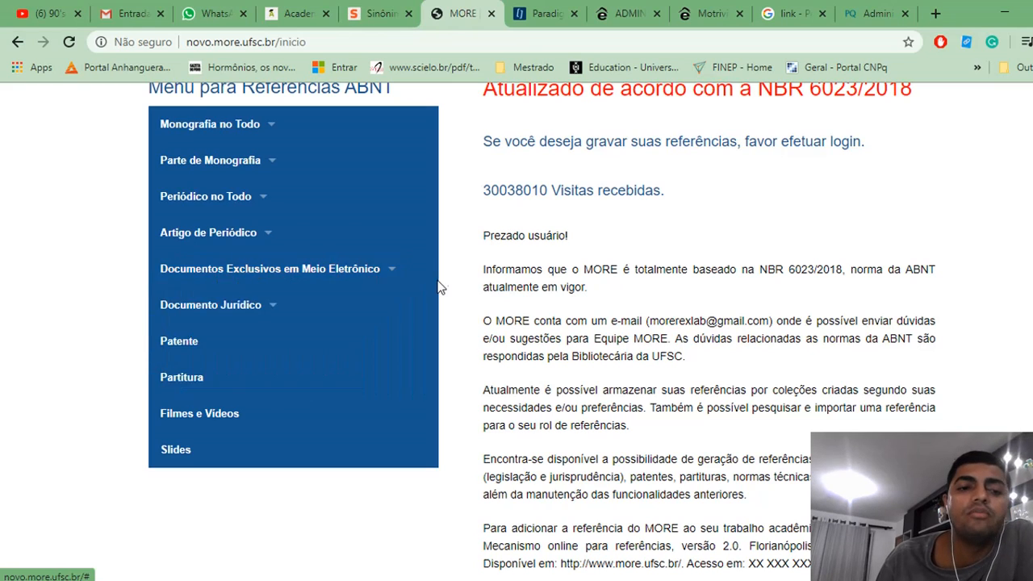
{"action": "mouse_move", "coordinate": [212, 202]}
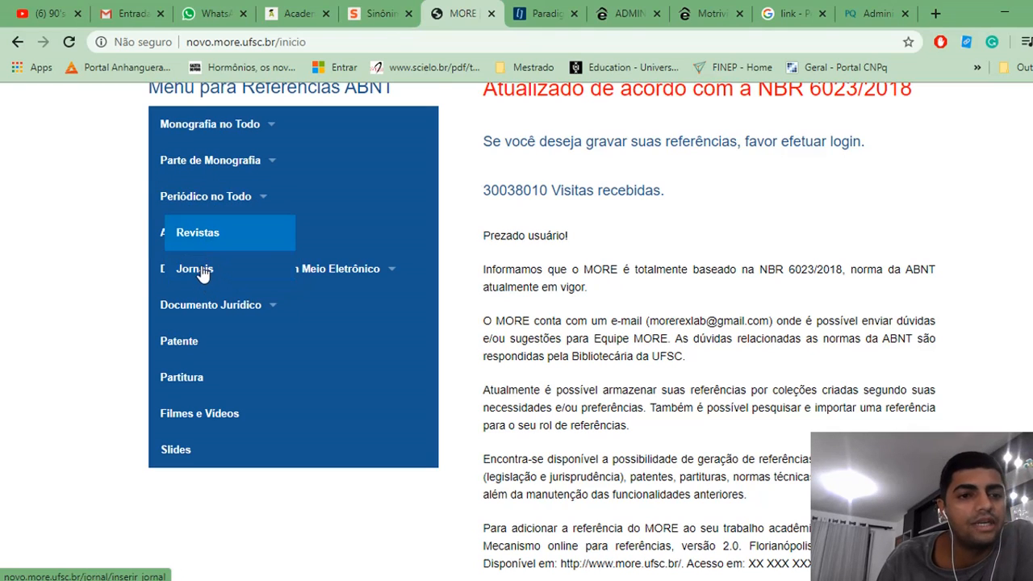
{"action": "mouse_move", "coordinate": [181, 275]}
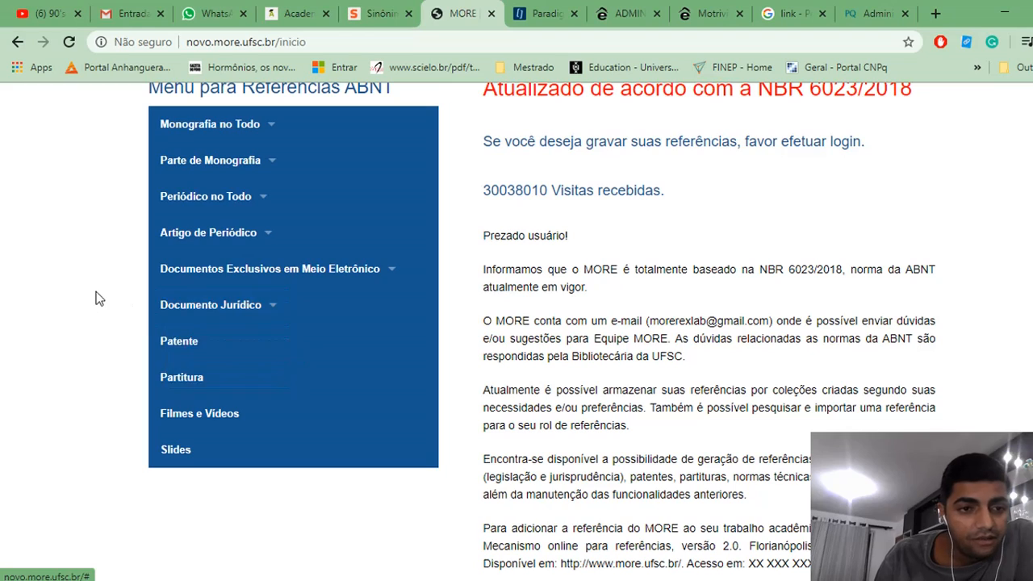
Step: Open the reference form for magazine and journal articles (Artigos de Revistas) and bring its DOI field into view
{"action": "mouse_move", "coordinate": [160, 251]}
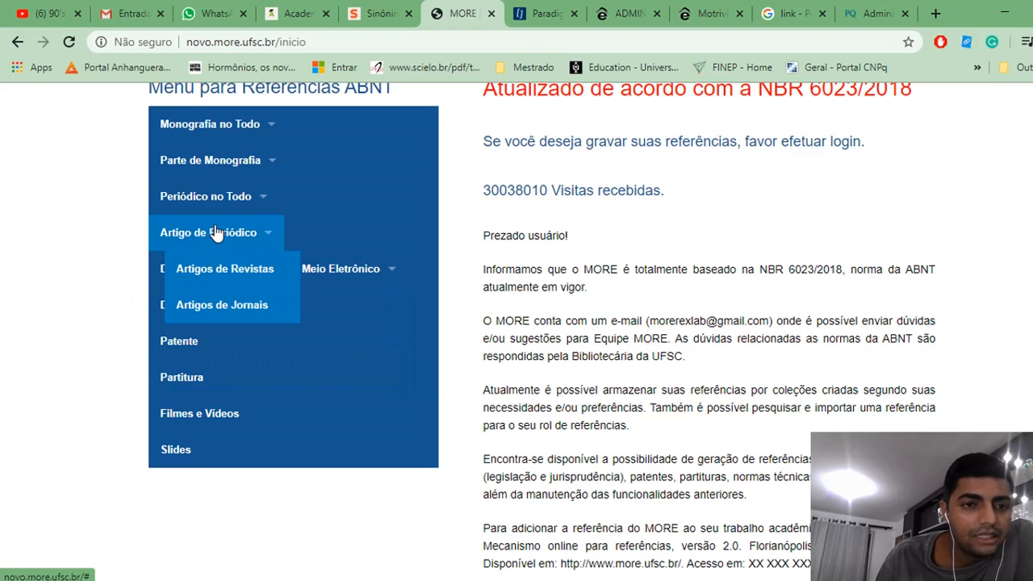
{"action": "left_click", "coordinate": [245, 278]}
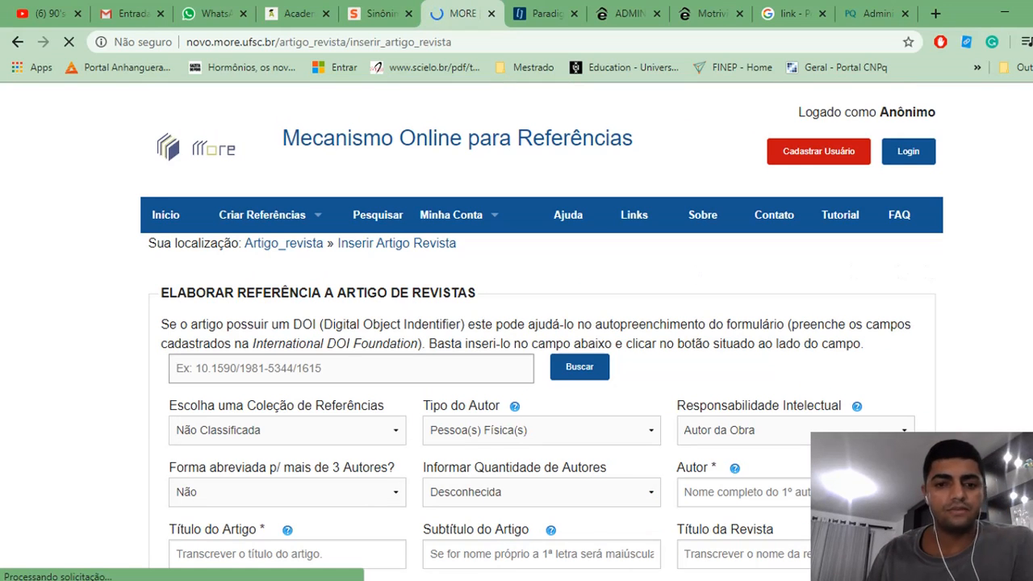
{"action": "scroll", "coordinate": [517, 339], "scroll_direction": "down", "scroll_amount": 1}
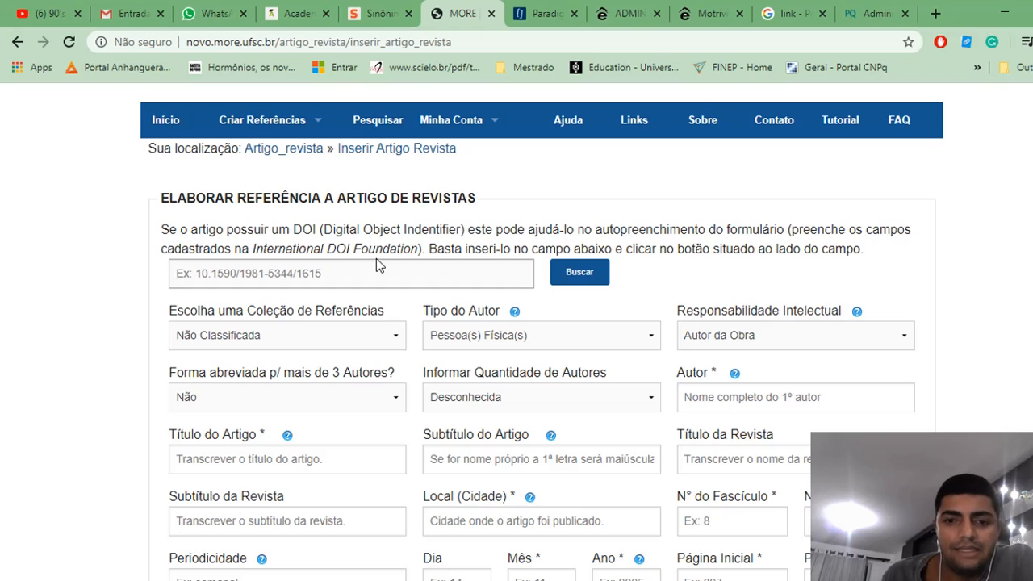
Step: Copy the article's DOI, DOI:10.13058/raep.2019.v20n2.1546, from its ProQuest page
{"action": "left_click", "coordinate": [864, 15]}
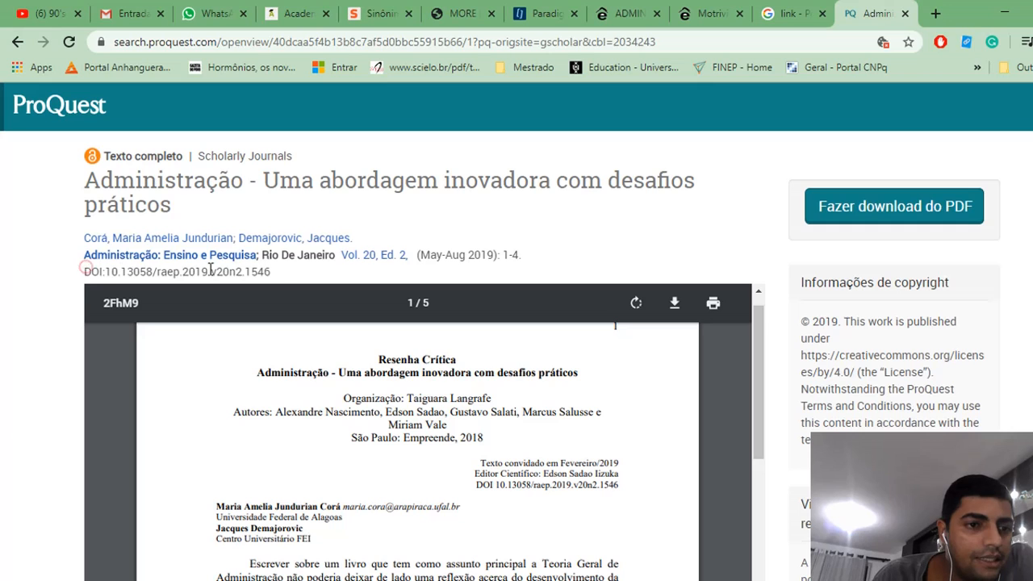
{"action": "left_click_drag", "start_coordinate": [83, 270], "coordinate": [292, 279]}
{"action": "right_click", "coordinate": [296, 280]}
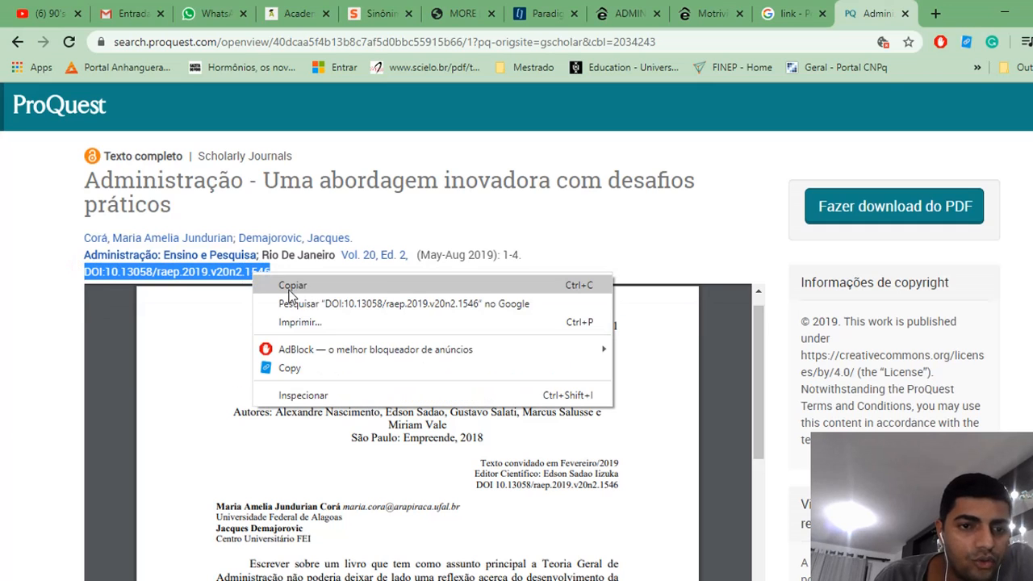
{"action": "left_click", "coordinate": [305, 289]}
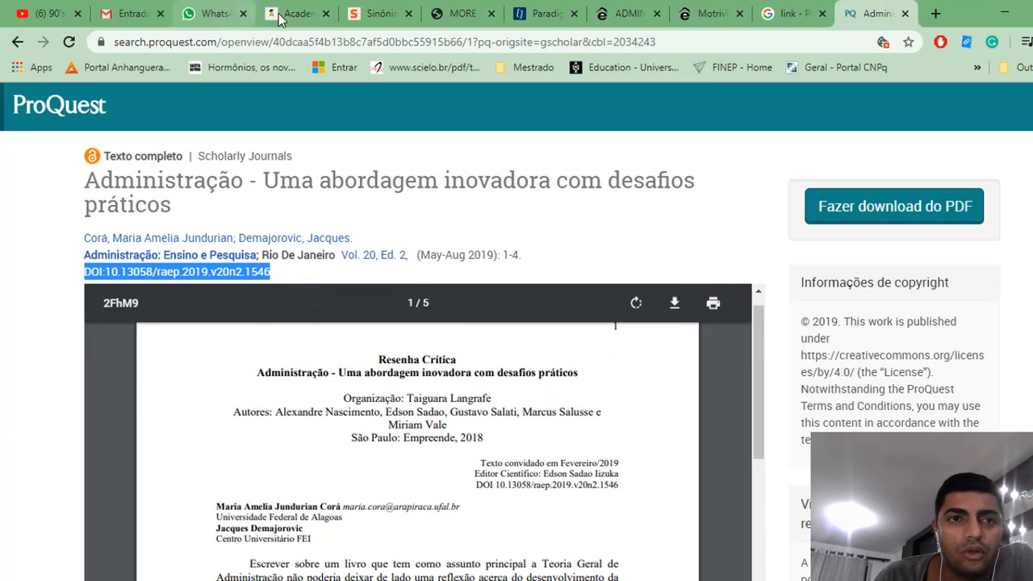
Step: Paste the copied DOI into MORE's journal article form and run the lookup to autofill the article data
{"action": "left_click", "coordinate": [458, 14]}
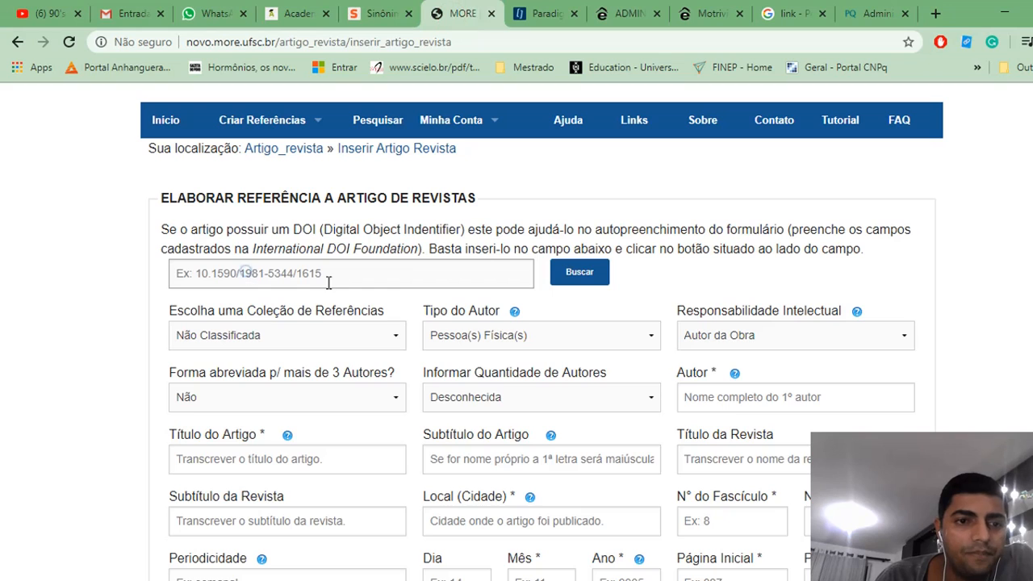
{"action": "right_click", "coordinate": [247, 274]}
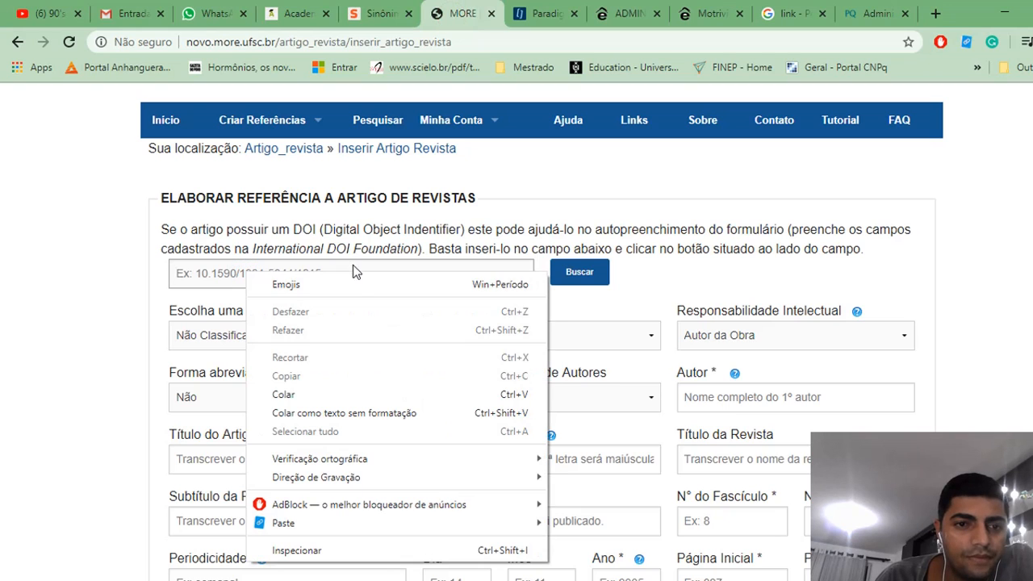
{"action": "left_click", "coordinate": [302, 395]}
{"action": "left_click", "coordinate": [581, 274]}
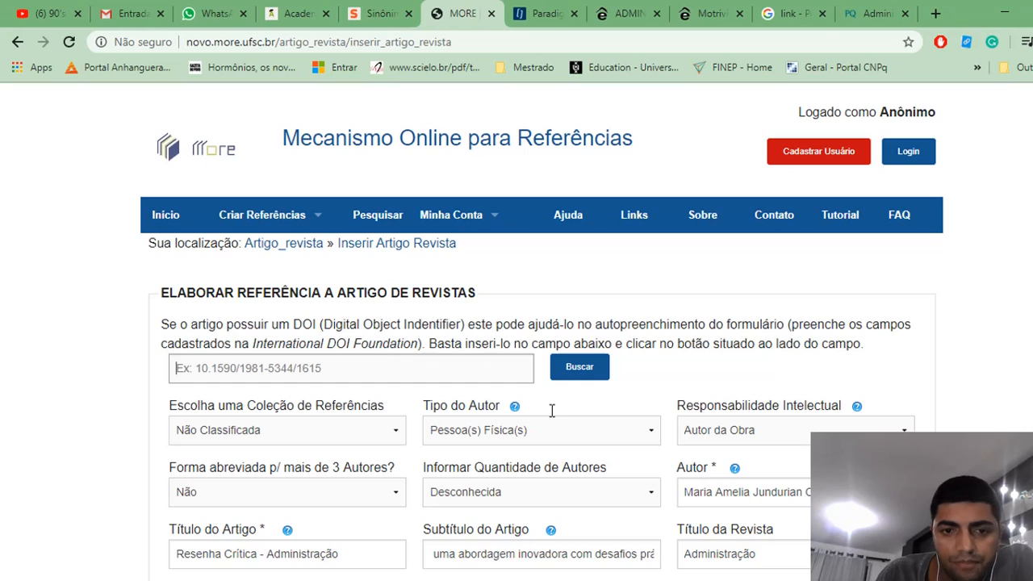
Step: Review the autofilled article fields and set the On-Line option to Sim
{"action": "scroll", "coordinate": [161, 237], "scroll_direction": "down", "scroll_amount": 1}
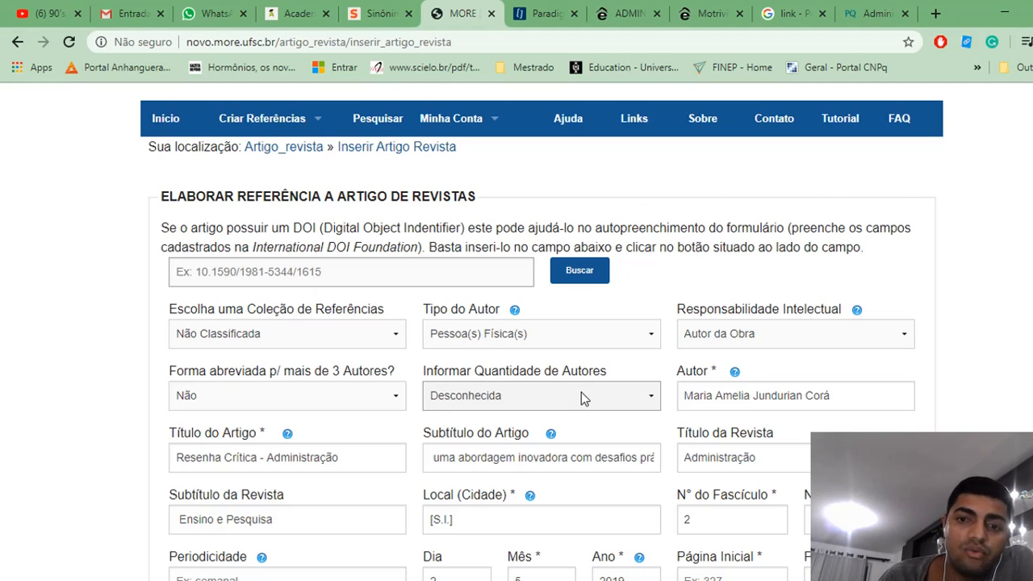
{"action": "scroll", "coordinate": [715, 346], "scroll_direction": "down", "scroll_amount": 2}
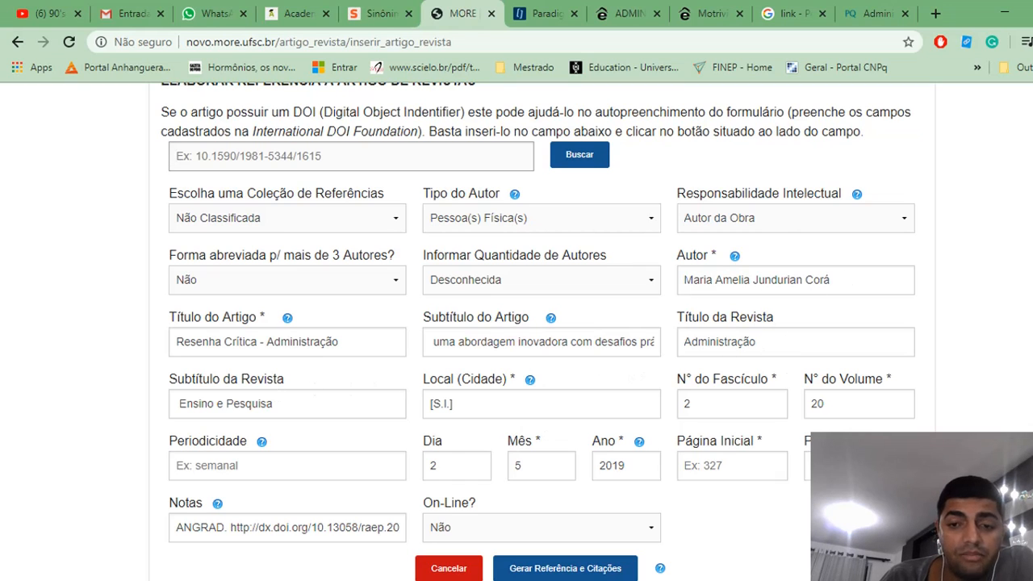
{"action": "scroll", "coordinate": [539, 331], "scroll_direction": "down", "scroll_amount": 1}
{"action": "scroll", "coordinate": [538, 331], "scroll_direction": "up", "scroll_amount": 2}
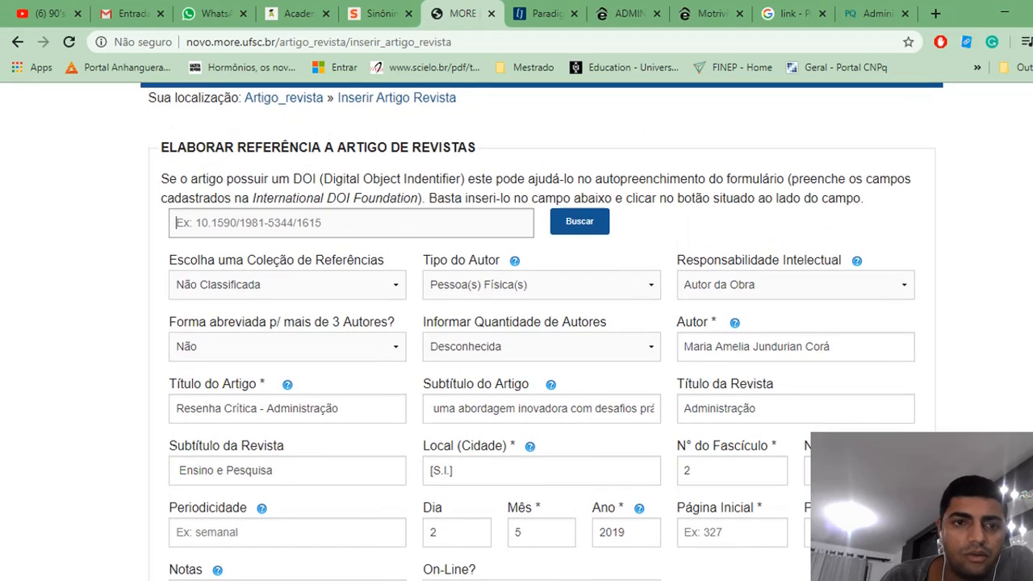
{"action": "scroll", "coordinate": [664, 439], "scroll_direction": "down", "scroll_amount": 3}
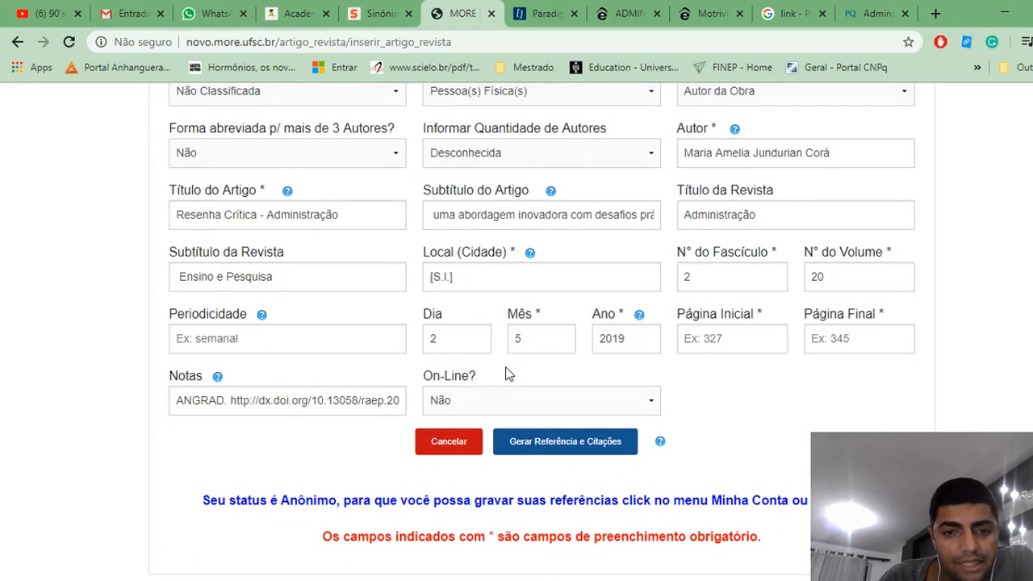
{"action": "left_click", "coordinate": [646, 405]}
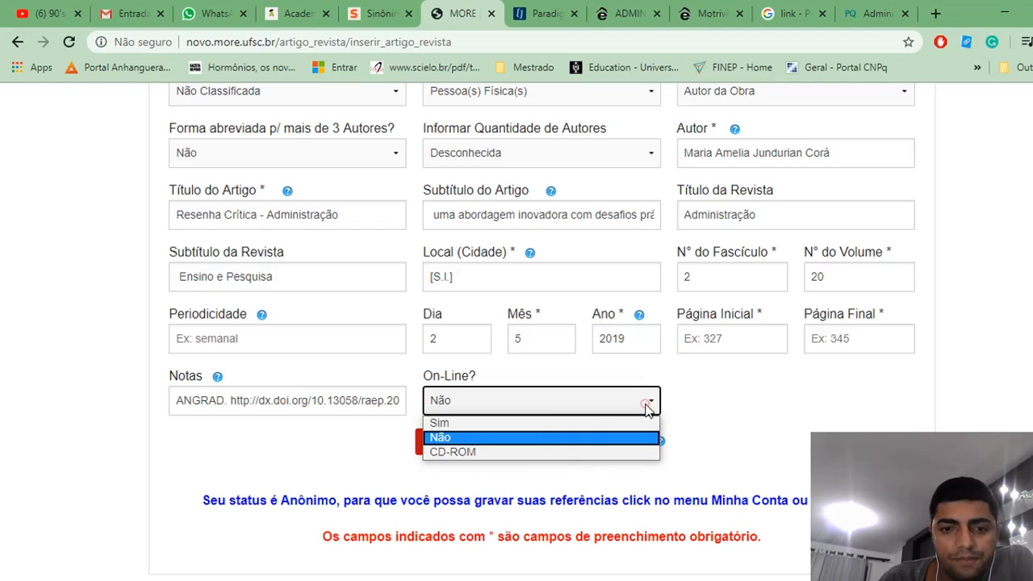
{"action": "left_click", "coordinate": [457, 425]}
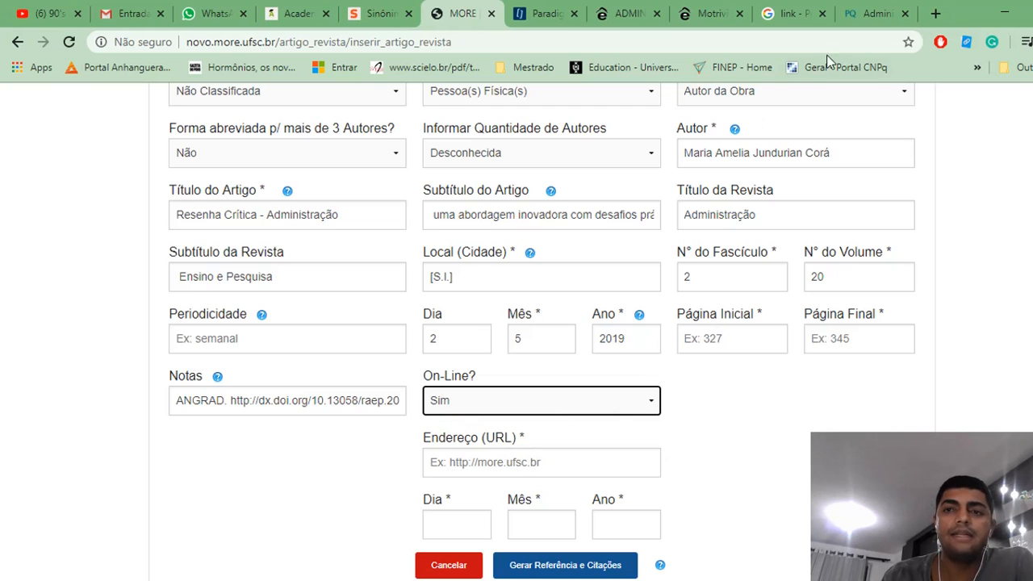
Step: Fill the online address field, Endereço (URL), of the article form in MORE with DOI:10.13058/raep.2019.v20n2.1546
{"action": "left_click", "coordinate": [868, 13]}
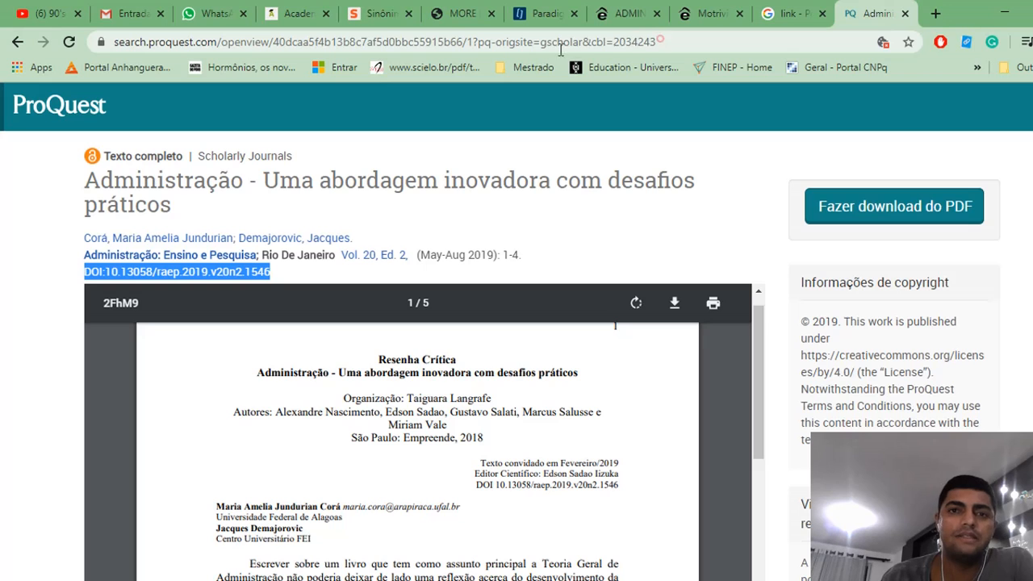
{"action": "left_click", "coordinate": [139, 44]}
{"action": "right_click", "coordinate": [176, 41]}
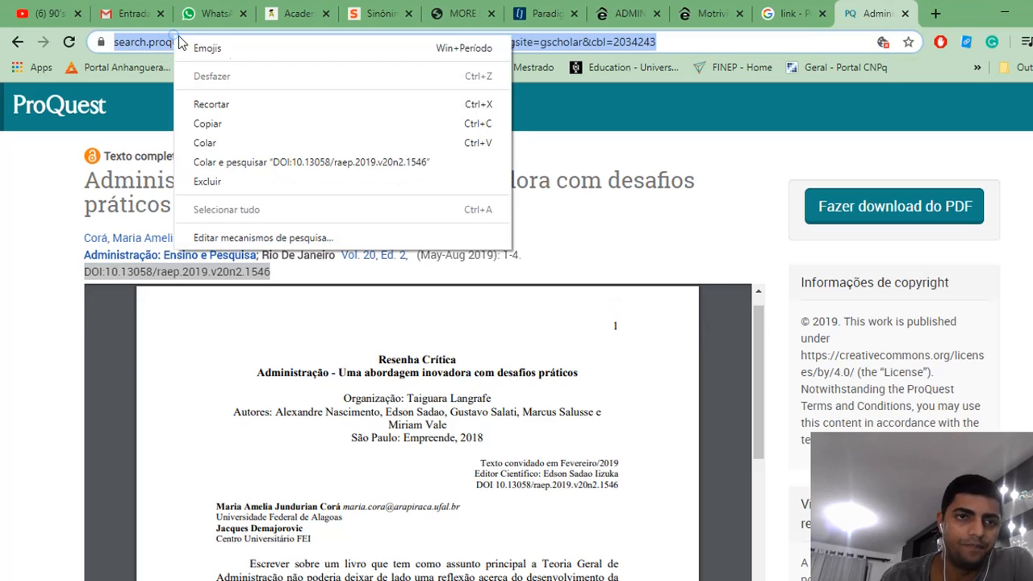
{"action": "left_click", "coordinate": [233, 138]}
{"action": "left_click", "coordinate": [452, 17]}
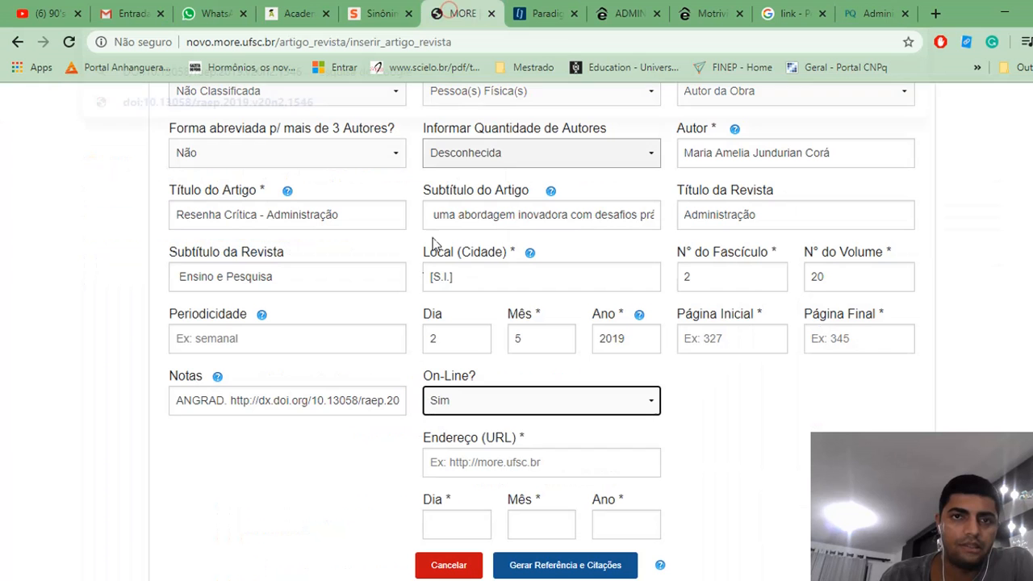
{"action": "right_click", "coordinate": [463, 466]}
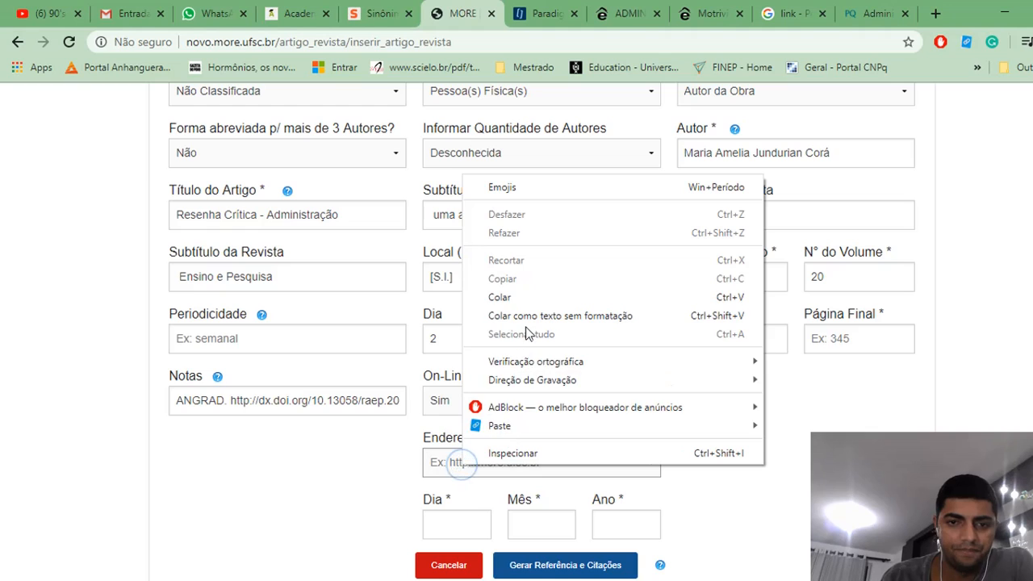
{"action": "left_click", "coordinate": [520, 297]}
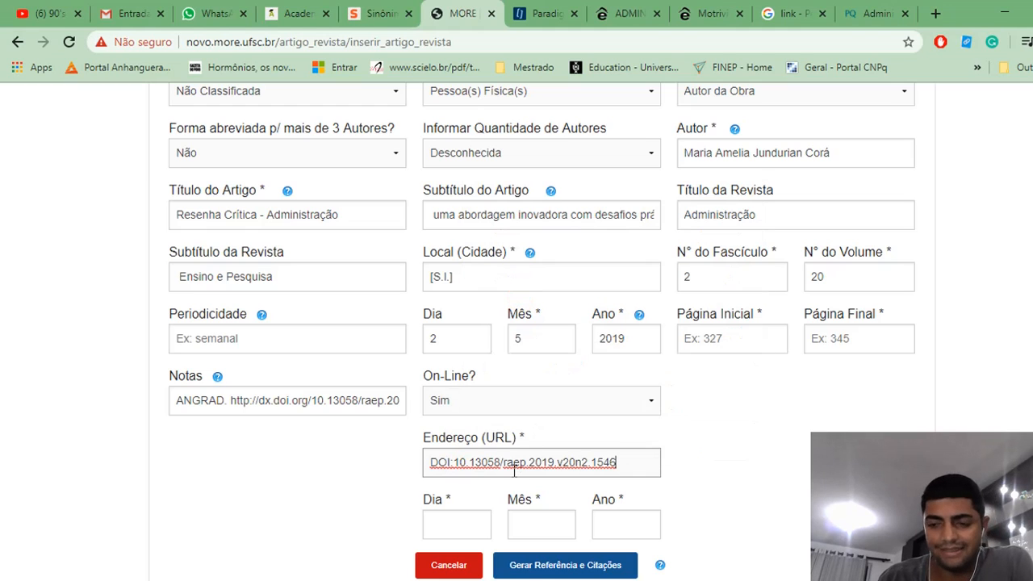
Step: Set the online access date to day 17, month 06 and year 2020
{"action": "left_click", "coordinate": [468, 521]}
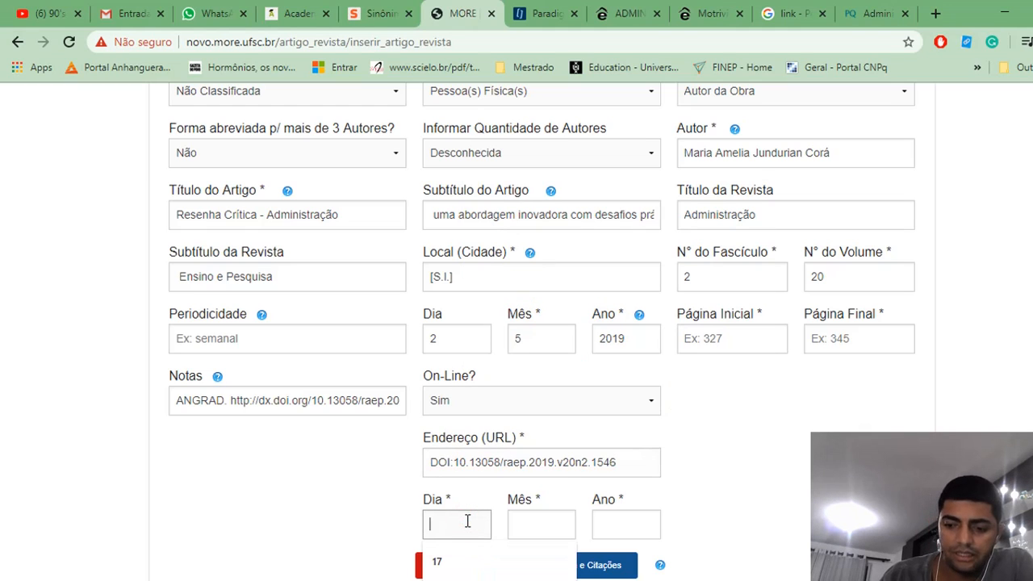
{"action": "type", "text": "17"}
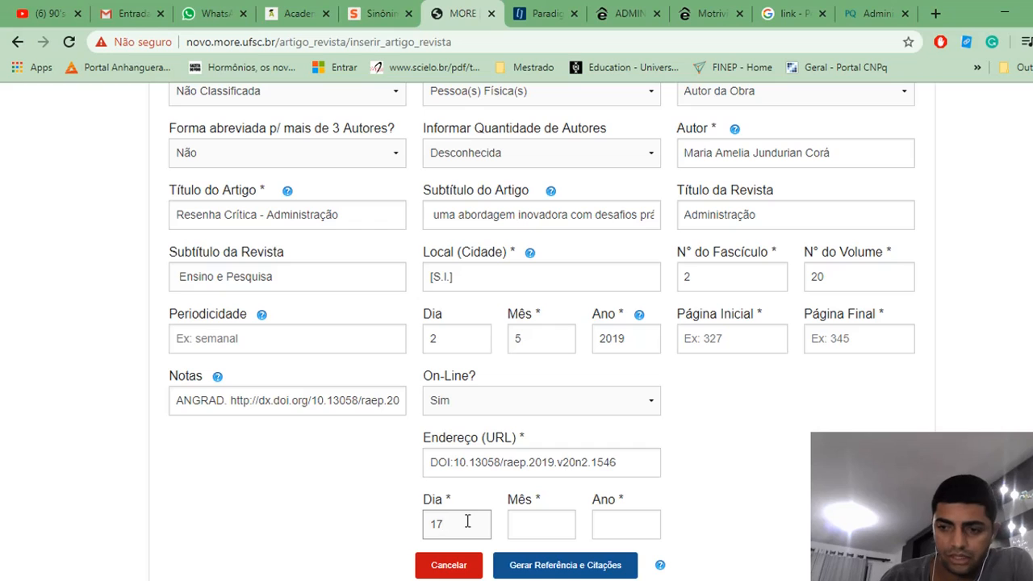
{"action": "left_click", "coordinate": [529, 525]}
{"action": "type", "text": "06"}
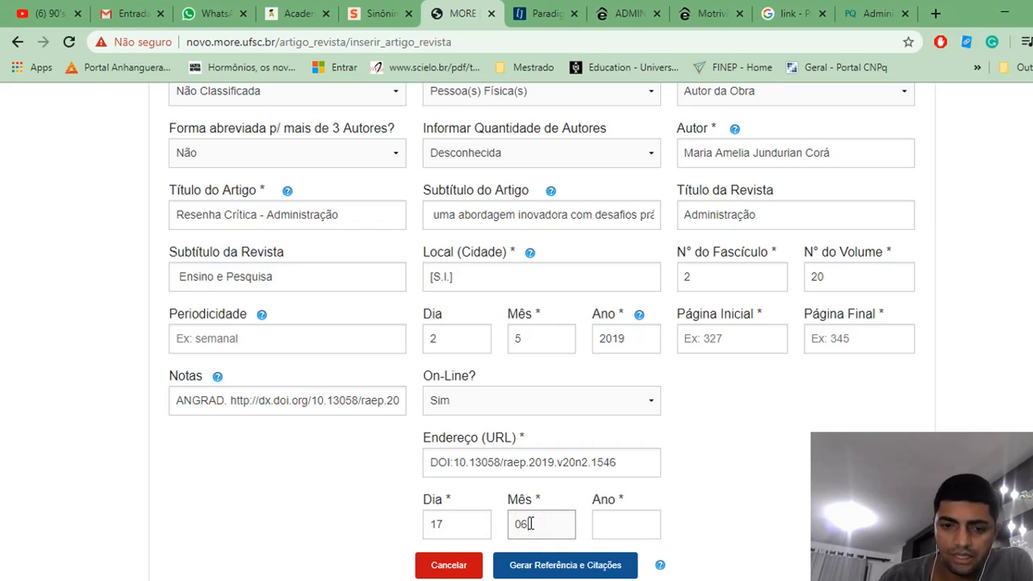
{"action": "left_click", "coordinate": [639, 527]}
{"action": "type", "text": "2020"}
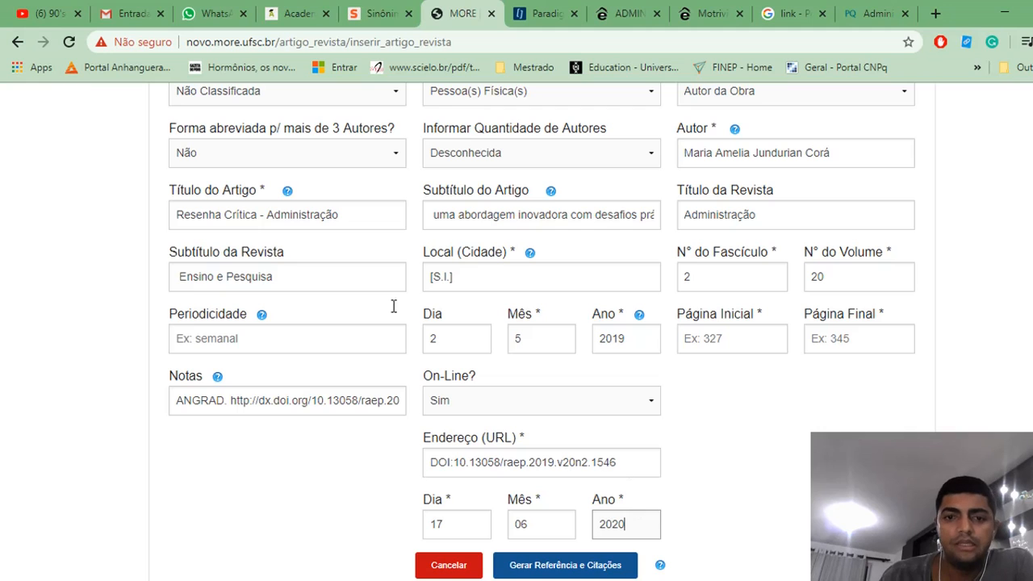
Step: Try to generate the reference and citations from the journal article form
{"action": "scroll", "coordinate": [538, 331], "scroll_direction": "up", "scroll_amount": 3}
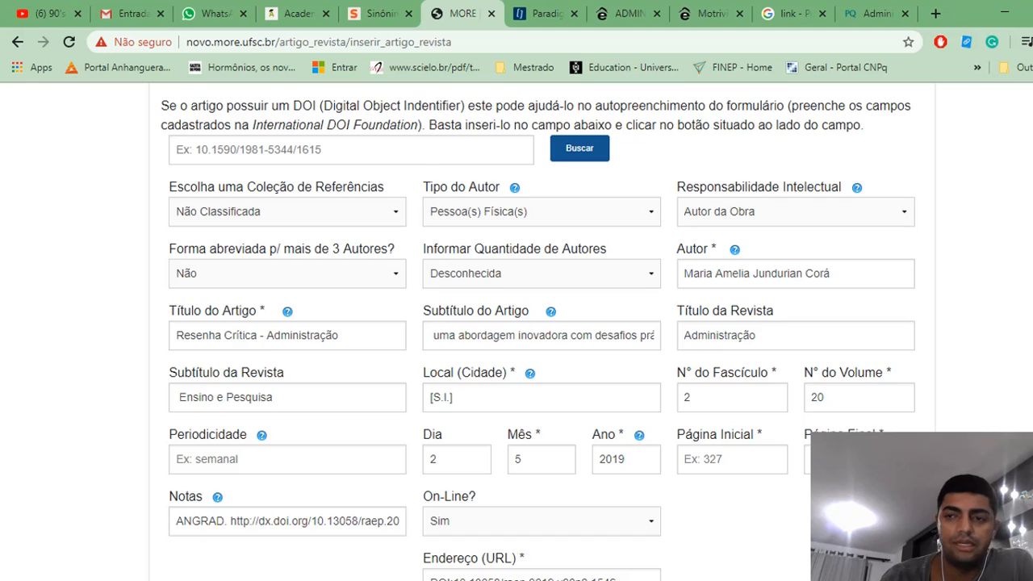
{"action": "scroll", "coordinate": [623, 419], "scroll_direction": "down", "scroll_amount": 4}
{"action": "left_click", "coordinate": [578, 392]}
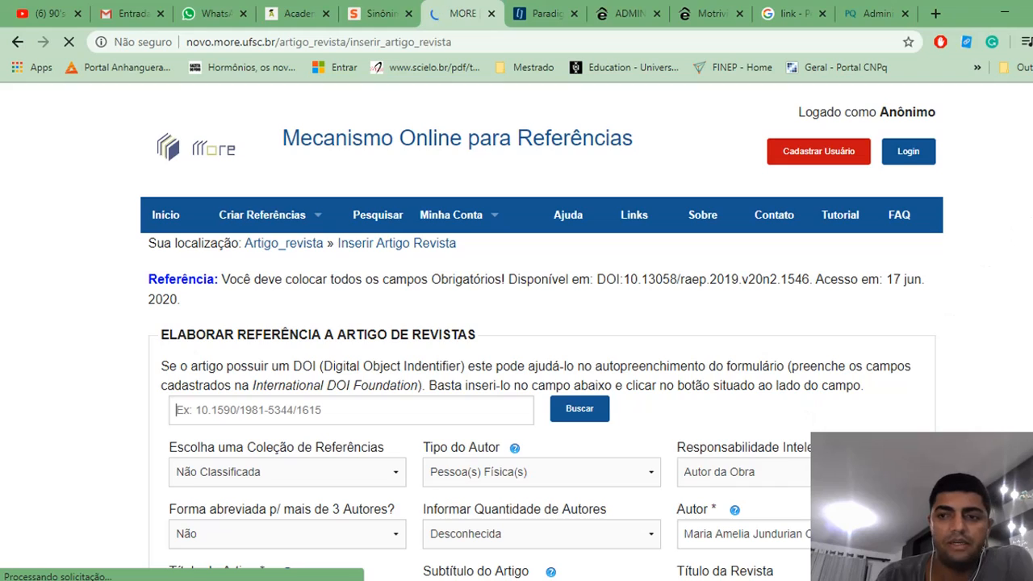
Step: Examine the generated reference line and the article form for mandatory fields that are still empty
{"action": "scroll", "coordinate": [807, 411], "scroll_direction": "down", "scroll_amount": 2}
{"action": "scroll", "coordinate": [541, 339], "scroll_direction": "down", "scroll_amount": 5}
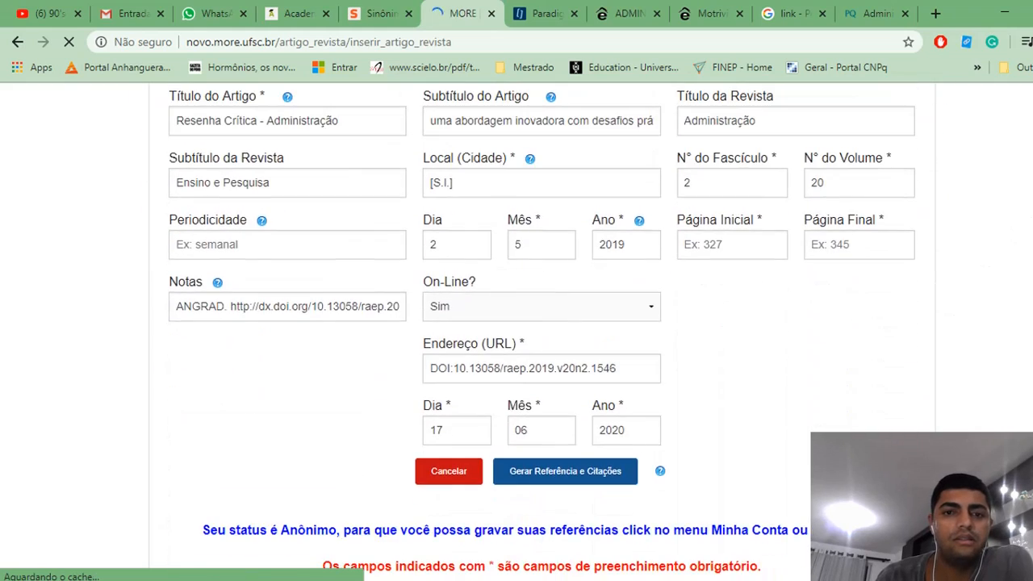
{"action": "scroll", "coordinate": [541, 339], "scroll_direction": "up", "scroll_amount": 5}
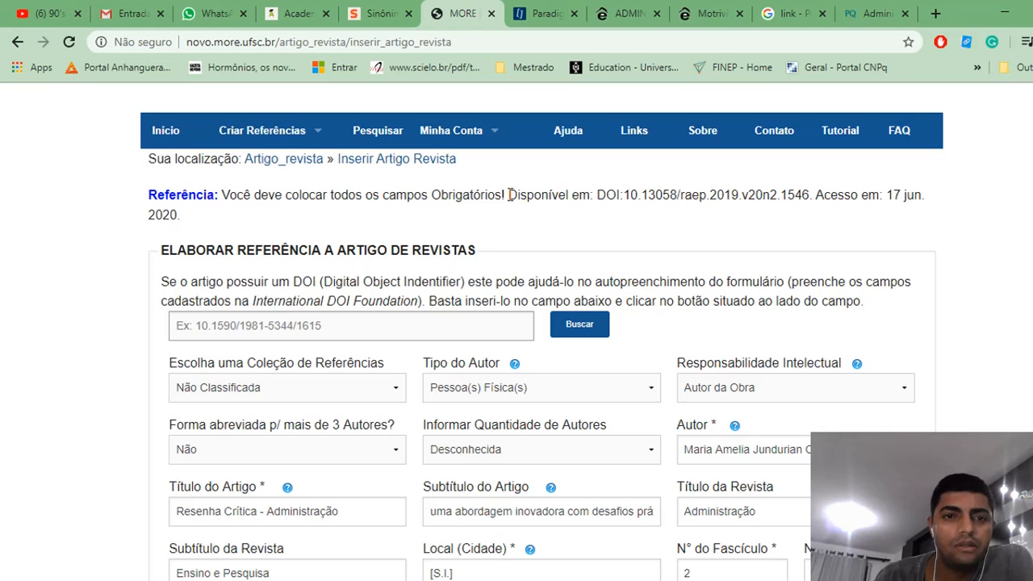
{"action": "scroll", "coordinate": [176, 304], "scroll_direction": "down", "scroll_amount": 1}
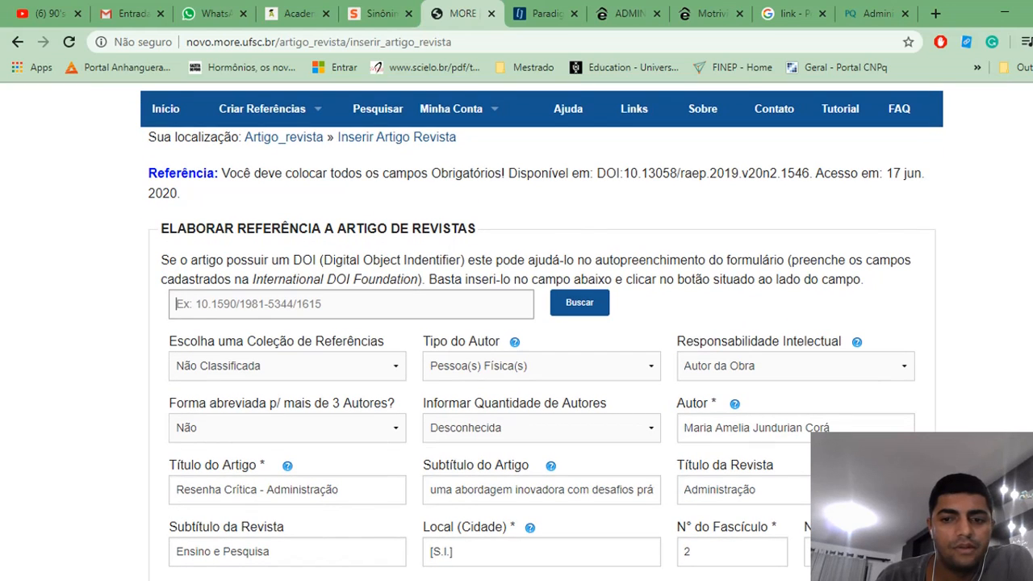
{"action": "scroll", "coordinate": [542, 331], "scroll_direction": "down", "scroll_amount": 3}
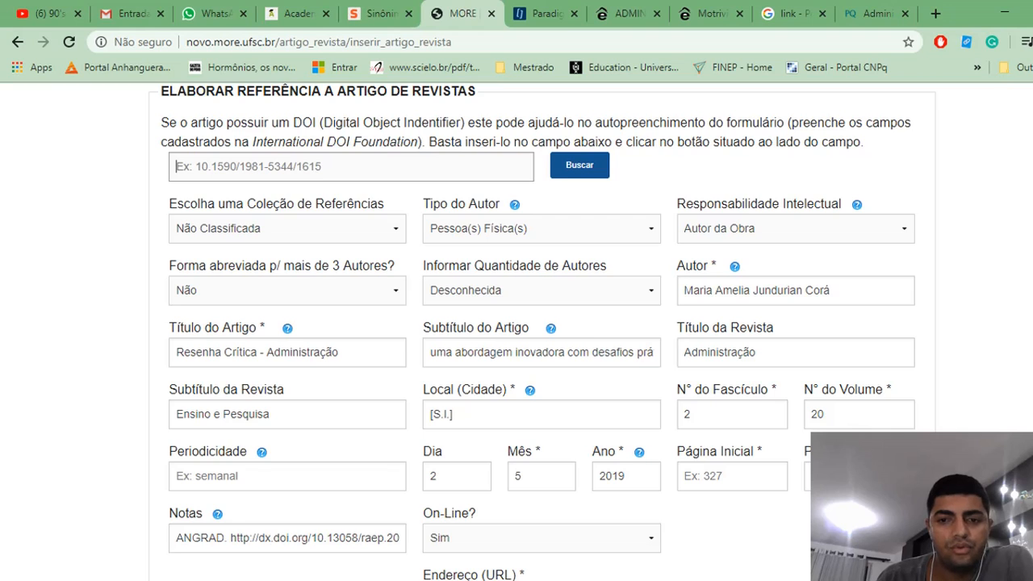
{"action": "scroll", "coordinate": [548, 331], "scroll_direction": "down", "scroll_amount": 1}
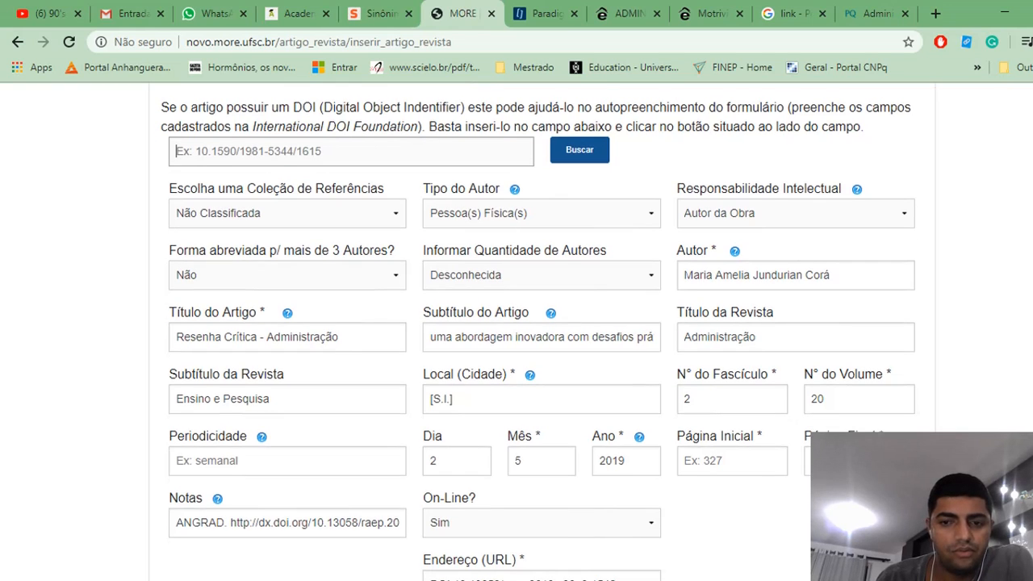
{"action": "scroll", "coordinate": [538, 331], "scroll_direction": "down", "scroll_amount": 1}
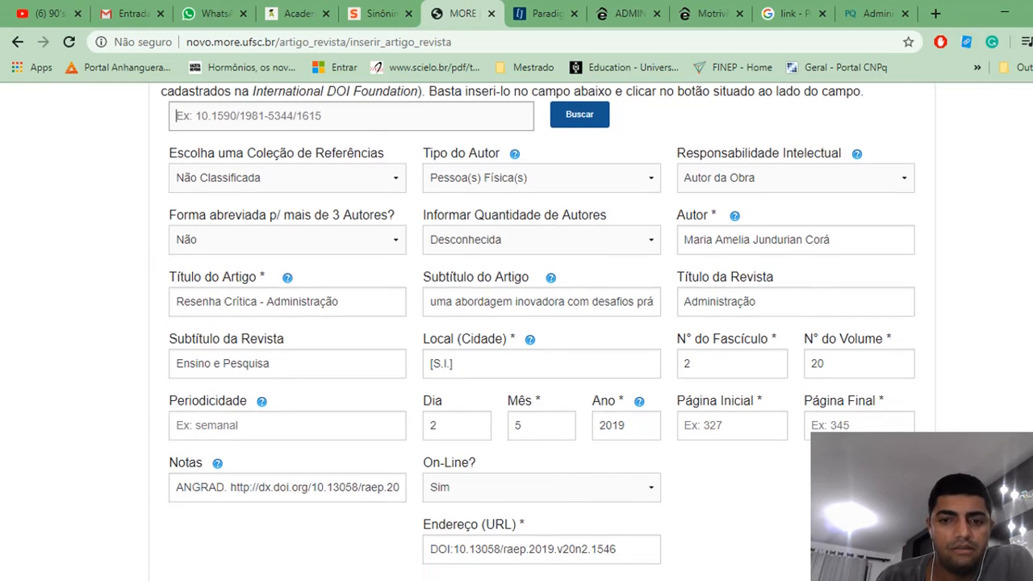
{"action": "scroll", "coordinate": [542, 331], "scroll_direction": "down", "scroll_amount": 1}
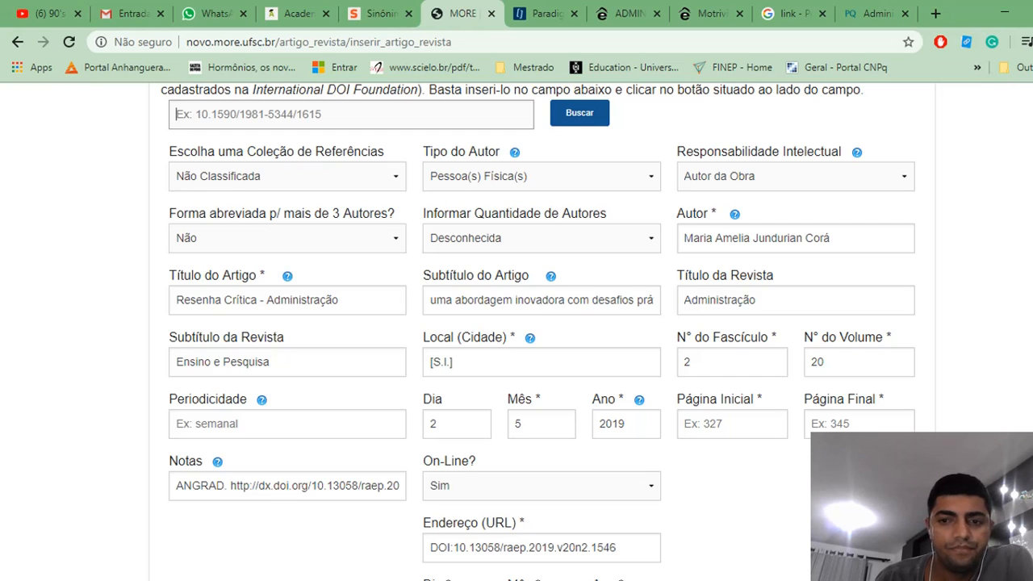
Step: Look through the article's PDF on its ProQuest page to find its first and last page numbers
{"action": "left_click", "coordinate": [855, 15]}
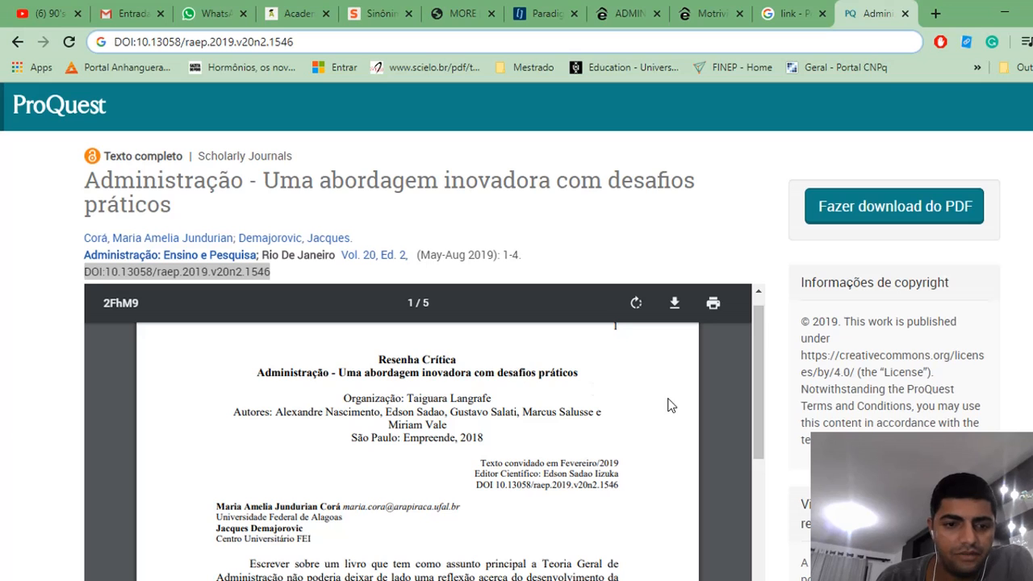
{"action": "left_click_drag", "start_coordinate": [1032, 202], "coordinate": [1032, 278]}
{"action": "left_click_drag", "start_coordinate": [754, 158], "coordinate": [773, 254]}
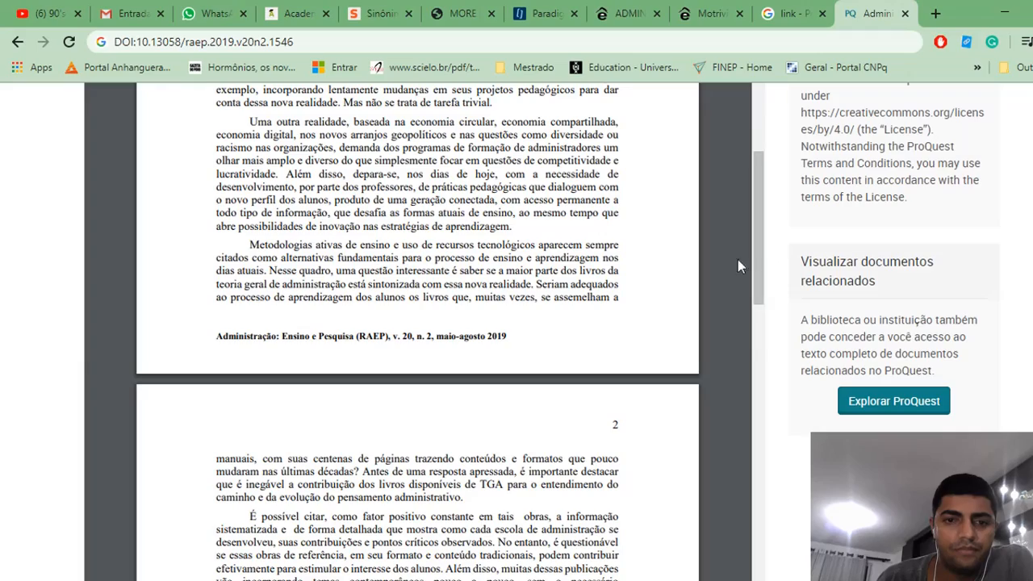
{"action": "left_click_drag", "start_coordinate": [757, 257], "coordinate": [758, 524]}
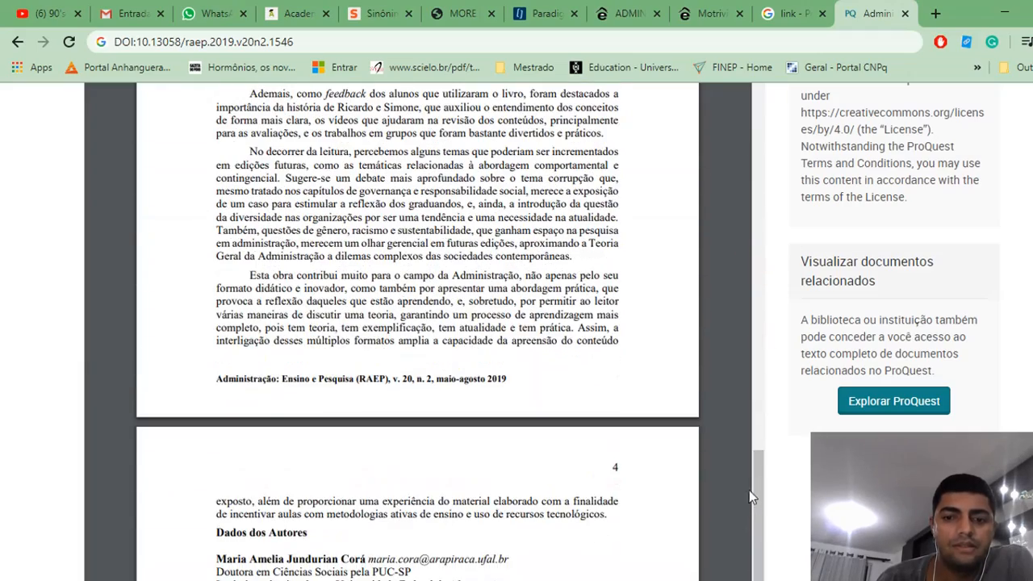
{"action": "scroll", "coordinate": [894, 331], "scroll_direction": "down", "scroll_amount": 1}
{"action": "scroll", "coordinate": [895, 331], "scroll_direction": "down", "scroll_amount": 5}
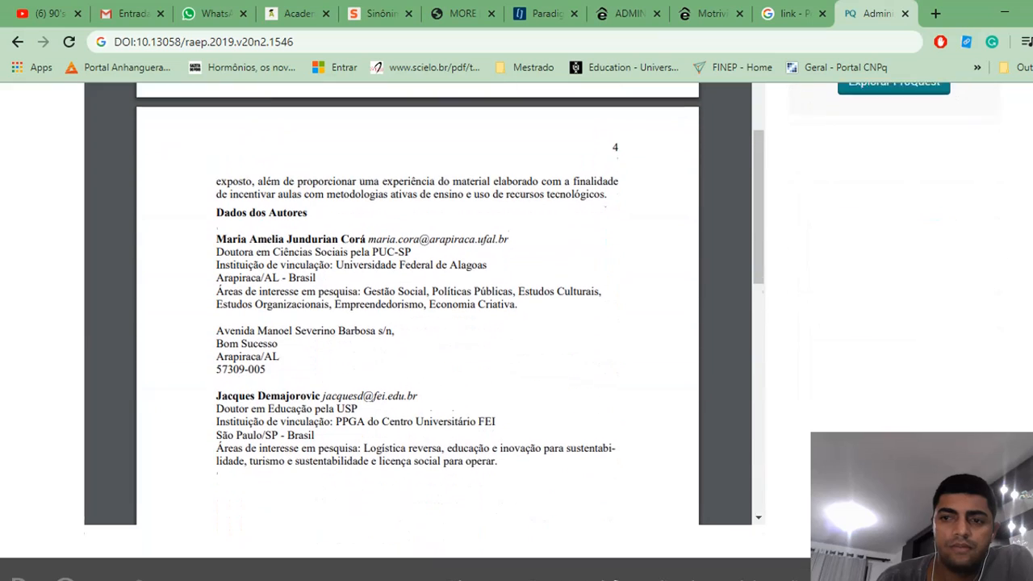
{"action": "scroll", "coordinate": [517, 330], "scroll_direction": "up", "scroll_amount": 2}
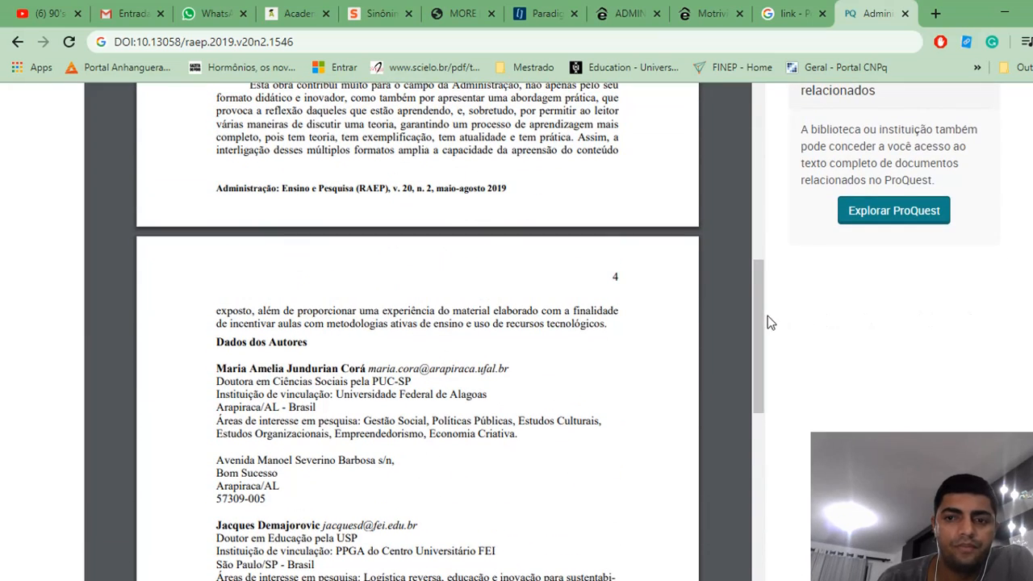
{"action": "scroll", "coordinate": [763, 322], "scroll_direction": "down", "scroll_amount": 2}
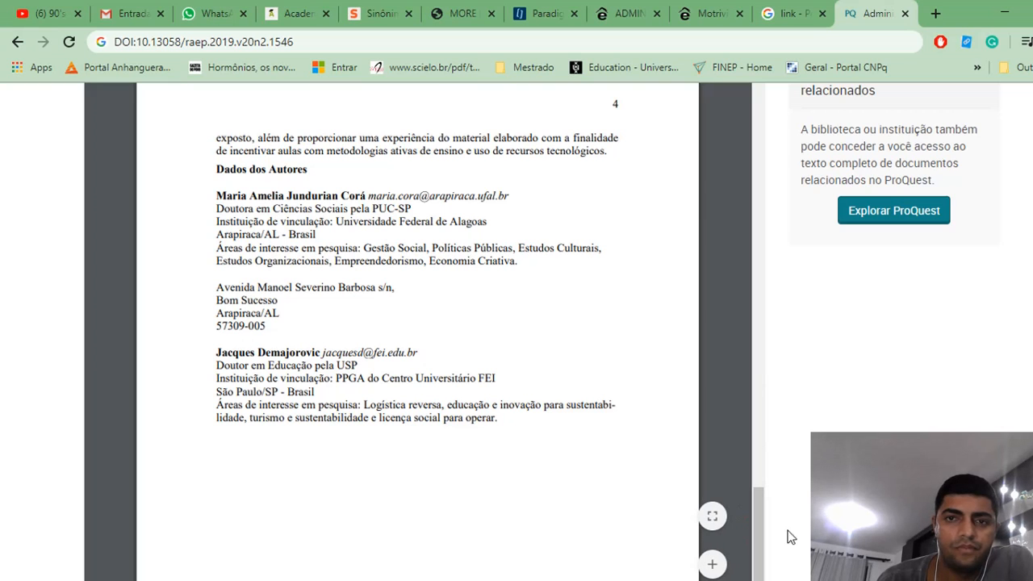
{"action": "scroll", "coordinate": [517, 331], "scroll_direction": "down", "scroll_amount": 3}
{"action": "scroll", "coordinate": [517, 330], "scroll_direction": "up", "scroll_amount": 8}
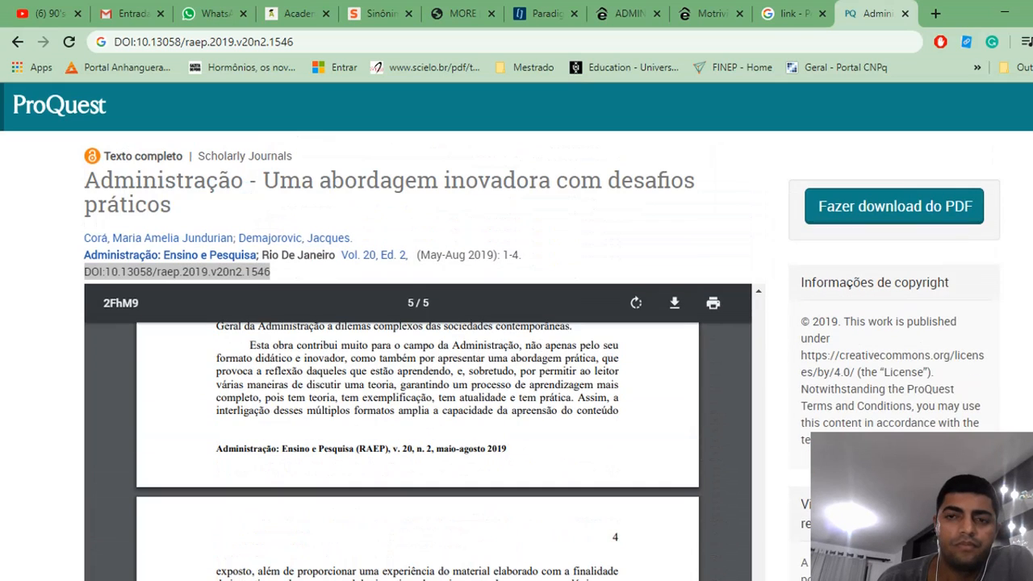
Step: Set Página Inicial to 1 and Página Final to 4 in MORE's article form, and generate the reference and citations
{"action": "left_click", "coordinate": [463, 13]}
{"action": "left_click", "coordinate": [734, 426]}
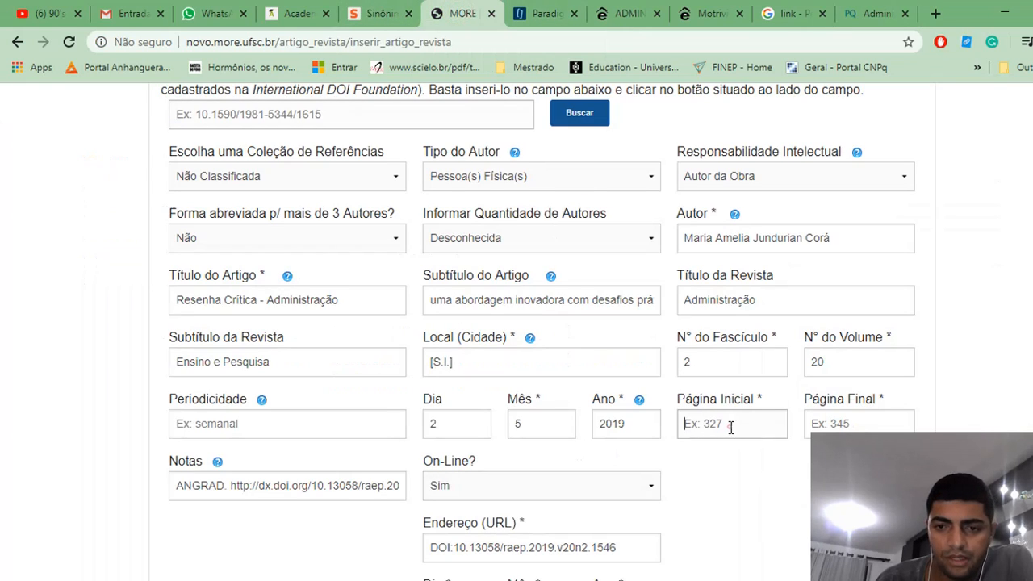
{"action": "type", "text": "1"}
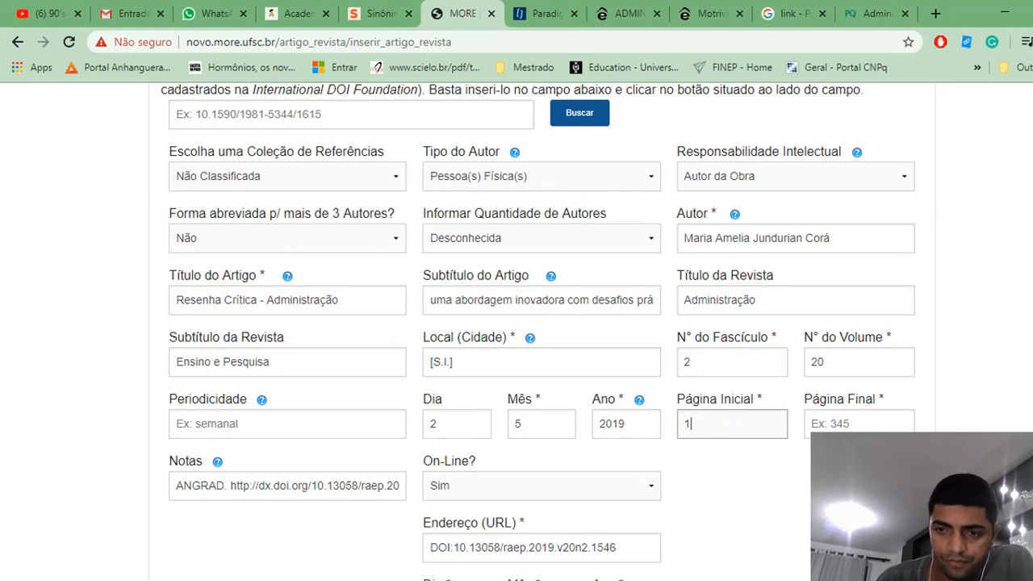
{"action": "key", "text": "Tab"}
{"action": "type", "text": "4"}
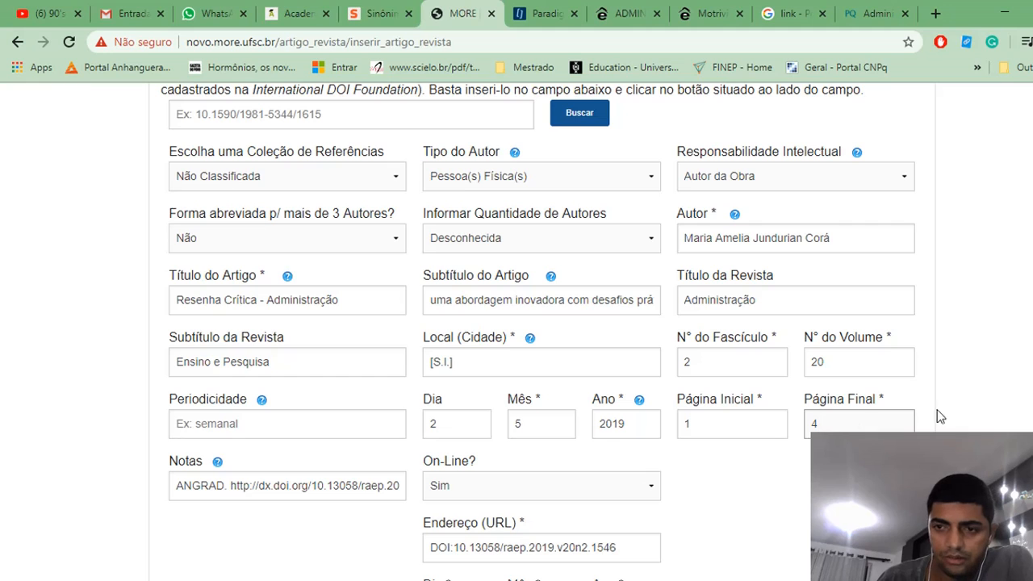
{"action": "scroll", "coordinate": [885, 569], "scroll_direction": "down", "scroll_amount": 2}
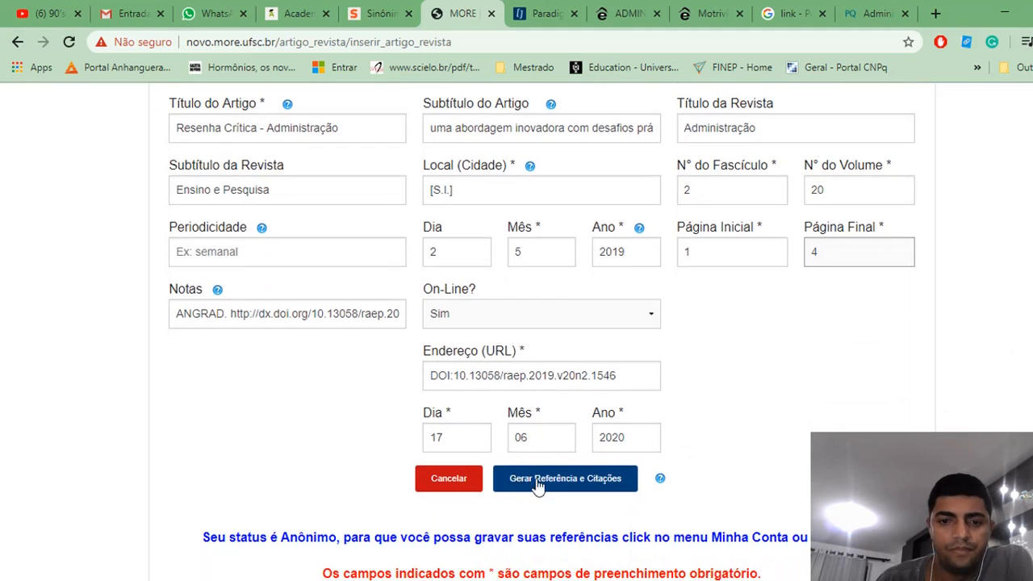
{"action": "left_click", "coordinate": [557, 481]}
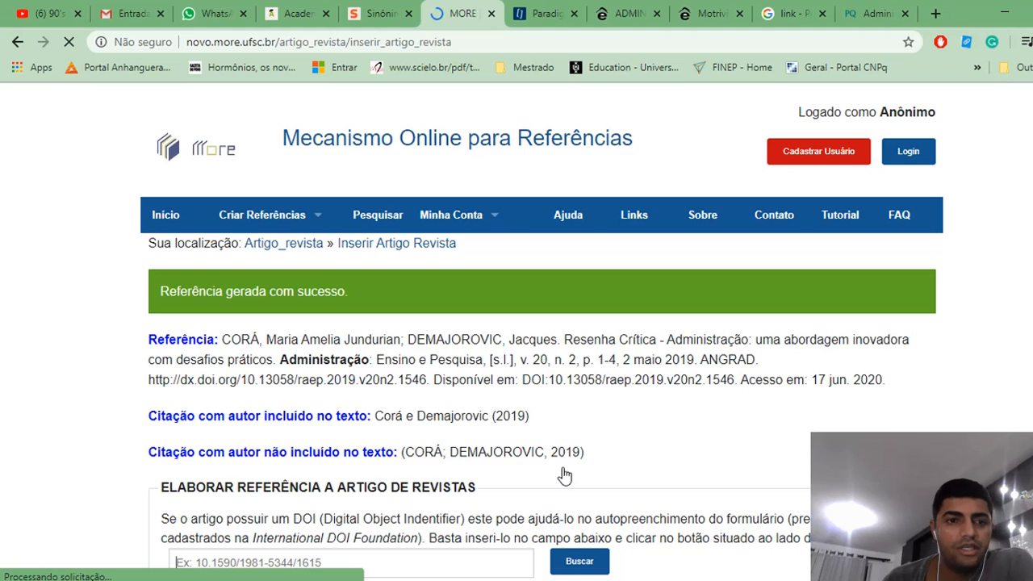
Step: Highlight the generated reference together with both in-text citation forms and review them
{"action": "scroll", "coordinate": [546, 458], "scroll_direction": "down", "scroll_amount": 1}
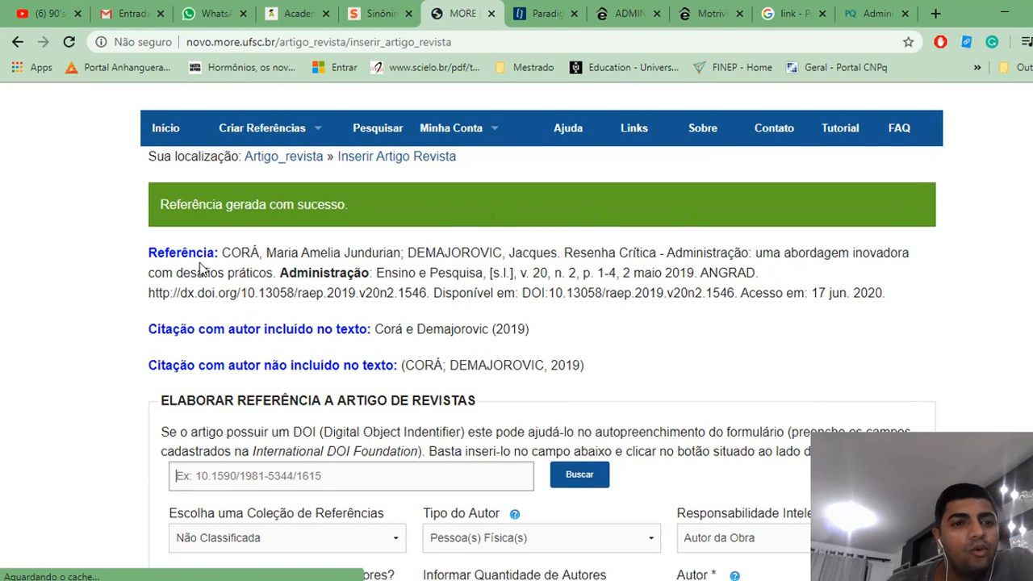
{"action": "left_click_drag", "start_coordinate": [148, 257], "coordinate": [897, 294]}
{"action": "left_click", "coordinate": [225, 253]}
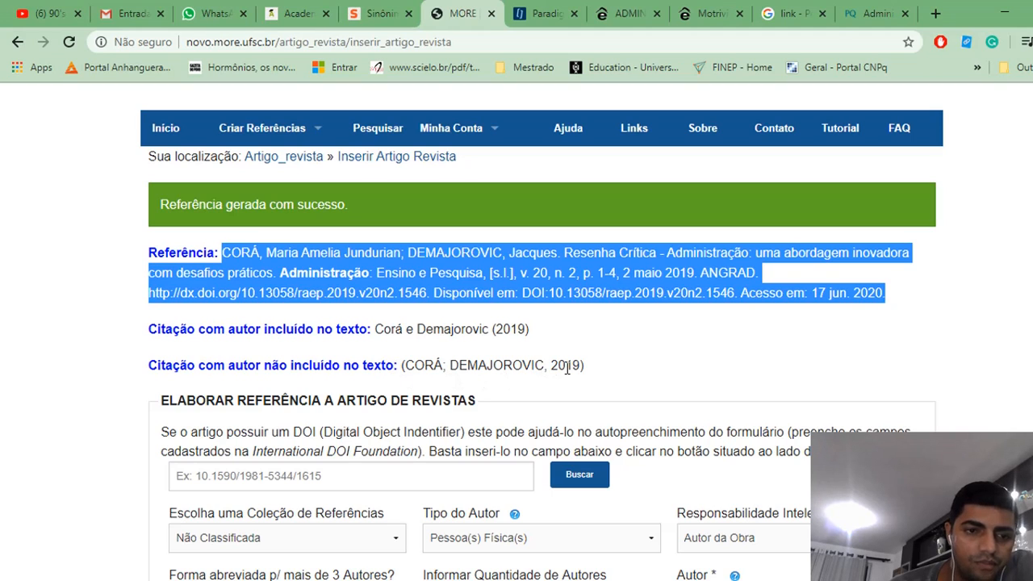
{"action": "left_click_drag", "start_coordinate": [608, 372], "coordinate": [160, 250]}
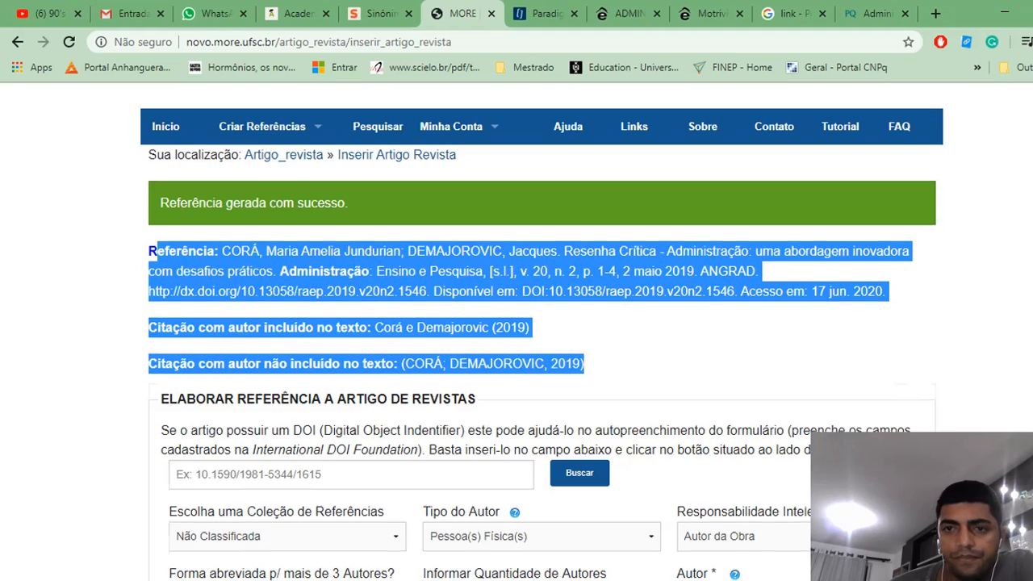
{"action": "scroll", "coordinate": [540, 323], "scroll_direction": "down", "scroll_amount": 5}
{"action": "scroll", "coordinate": [540, 323], "scroll_direction": "up", "scroll_amount": 3}
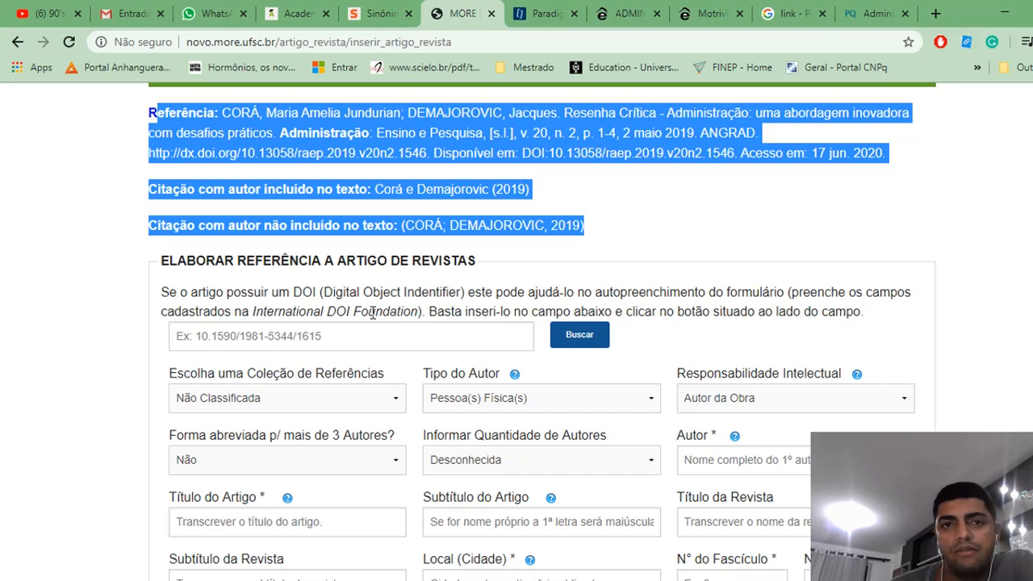
{"action": "scroll", "coordinate": [43, 145], "scroll_direction": "up", "scroll_amount": 3}
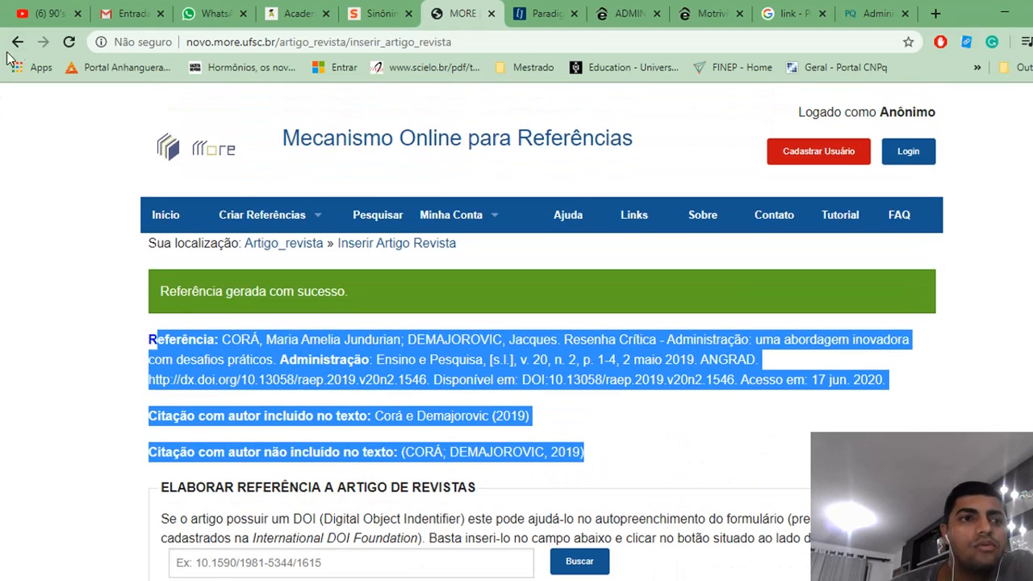
Step: Go back to the unfilled journal article form in MORE and clear the DOI from its search field
{"action": "left_click", "coordinate": [18, 42]}
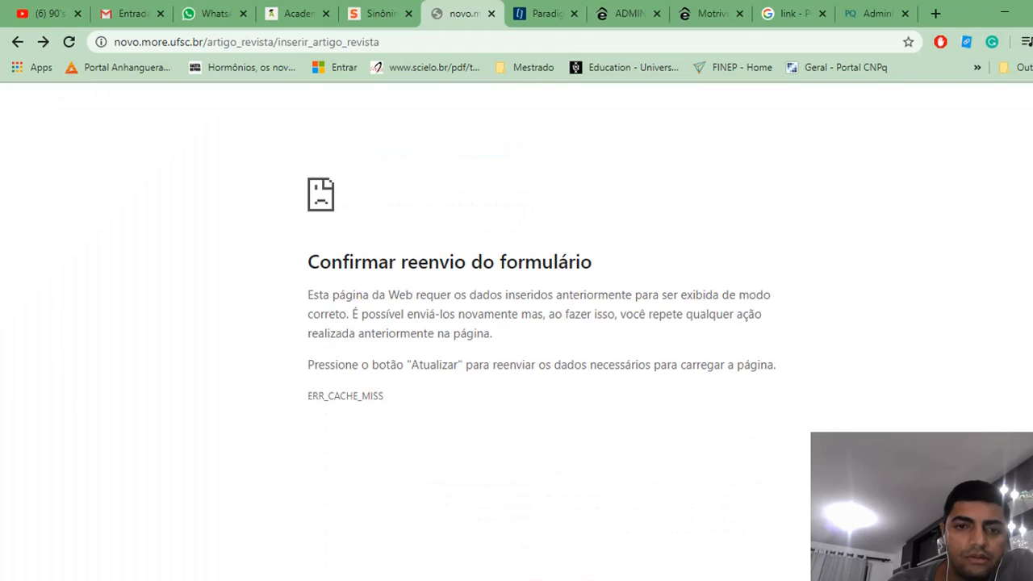
{"action": "left_click", "coordinate": [16, 42]}
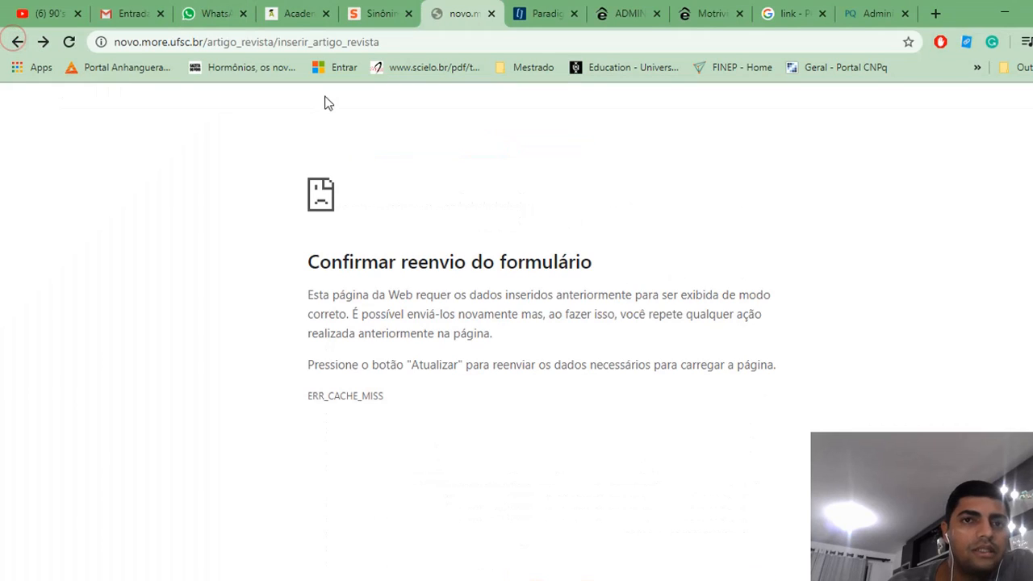
{"action": "left_click", "coordinate": [18, 41]}
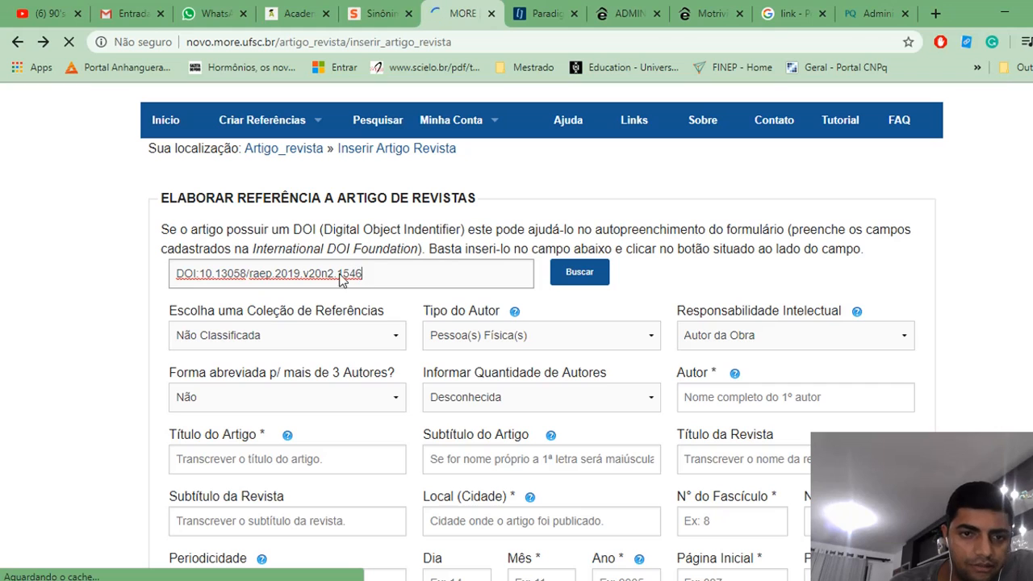
{"action": "left_click_drag", "start_coordinate": [365, 273], "coordinate": [60, 259]}
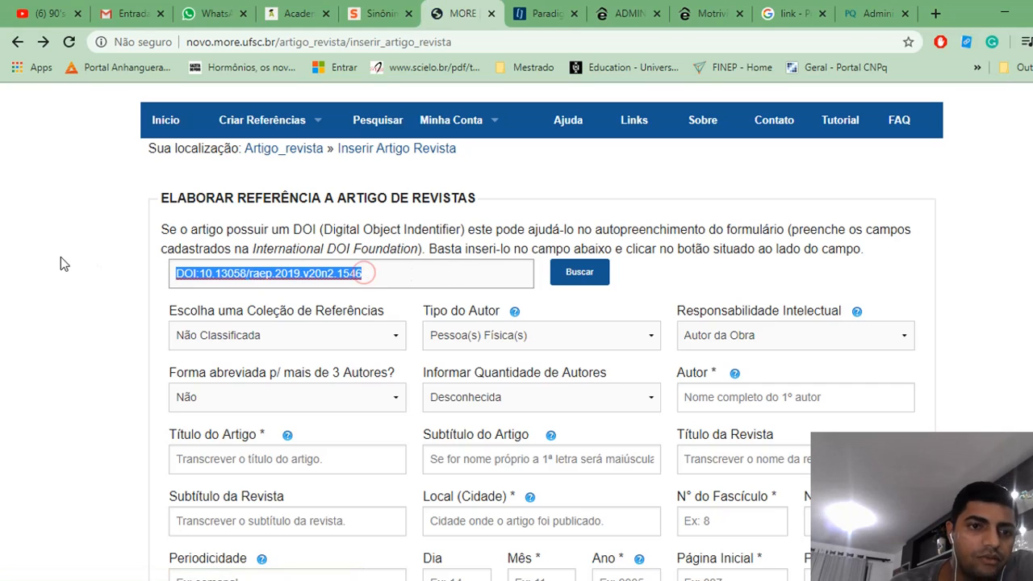
{"action": "key", "text": "BackSpace"}
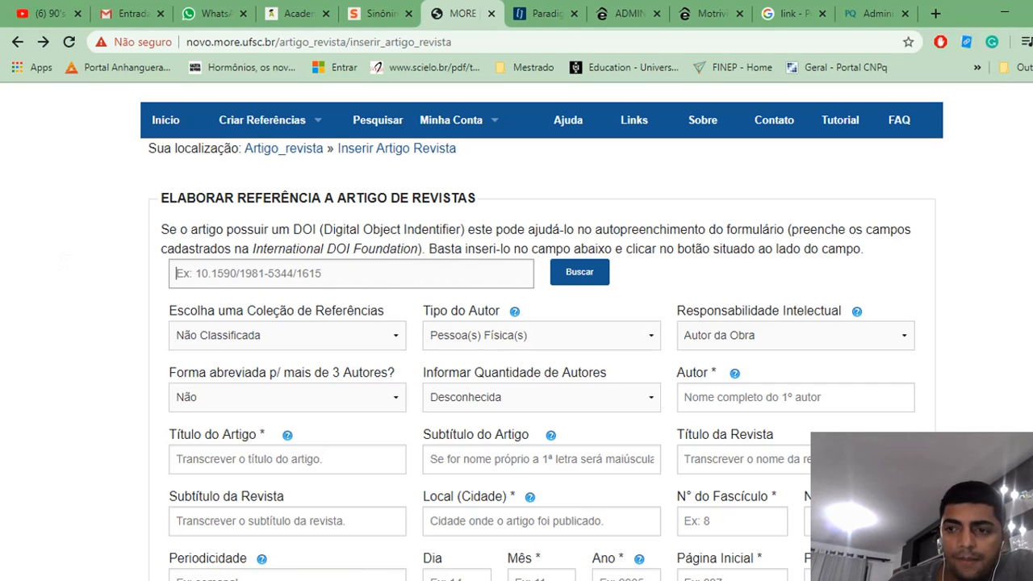
Step: Set Página Inicial to 1 and Página Final to 4 in the article form
{"action": "scroll", "coordinate": [60, 257], "scroll_direction": "down", "scroll_amount": 1}
{"action": "scroll", "coordinate": [64, 259], "scroll_direction": "down", "scroll_amount": 1}
{"action": "left_click", "coordinate": [742, 437]}
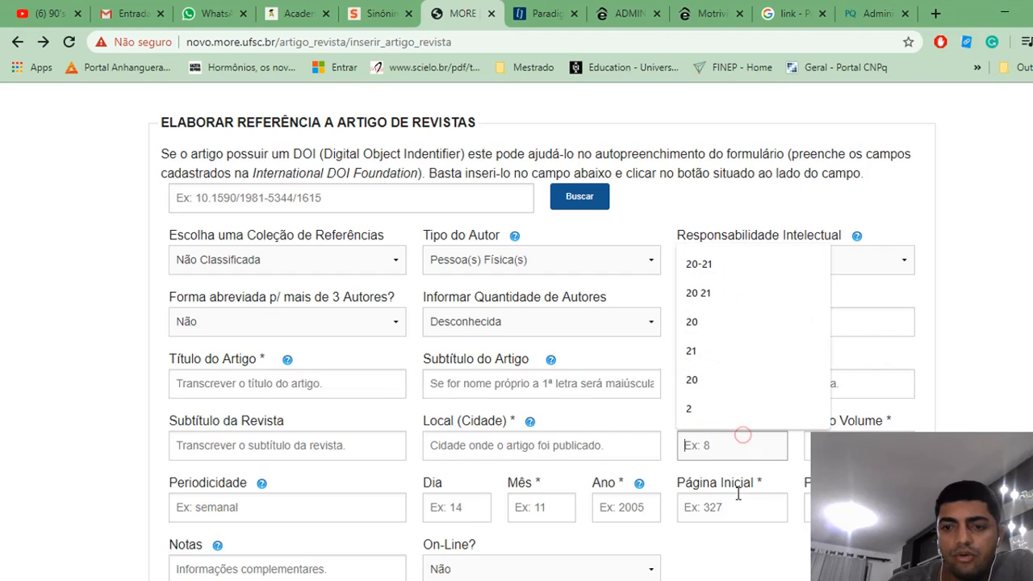
{"action": "left_click", "coordinate": [740, 502]}
{"action": "type", "text": "1"}
{"action": "key", "text": "Tab"}
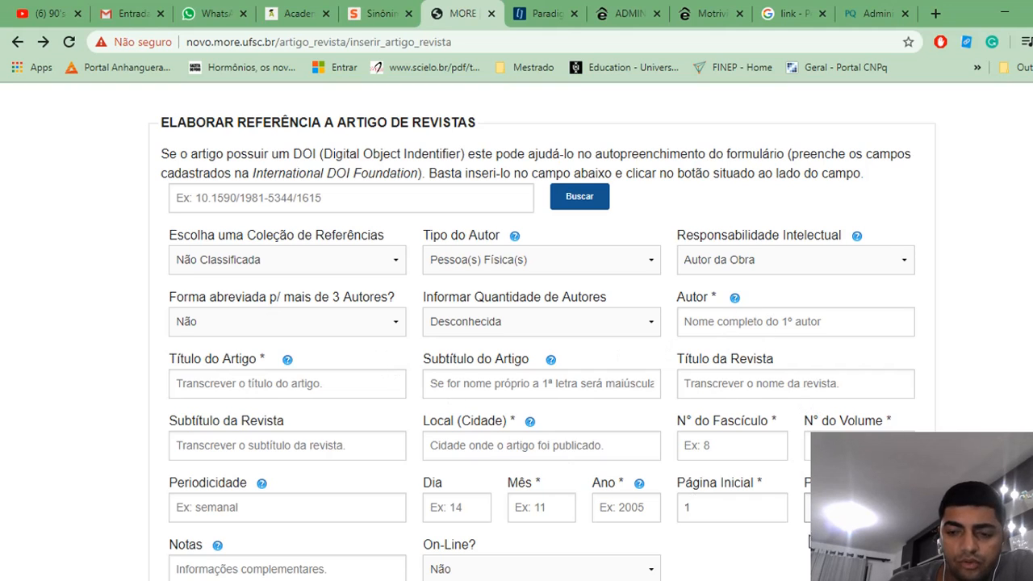
Step: Copy "Resenha Crítica Administração" from the article's PDF in Microsoft Edge into the Título do Artigo field in MORE
{"action": "key", "text": "alt+Tab"}
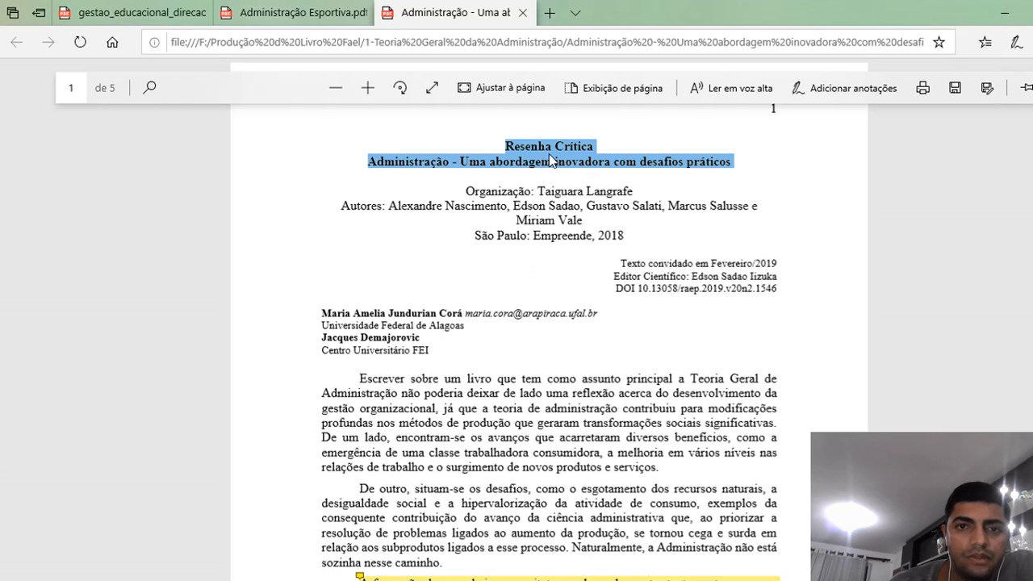
{"action": "left_click", "coordinate": [642, 137]}
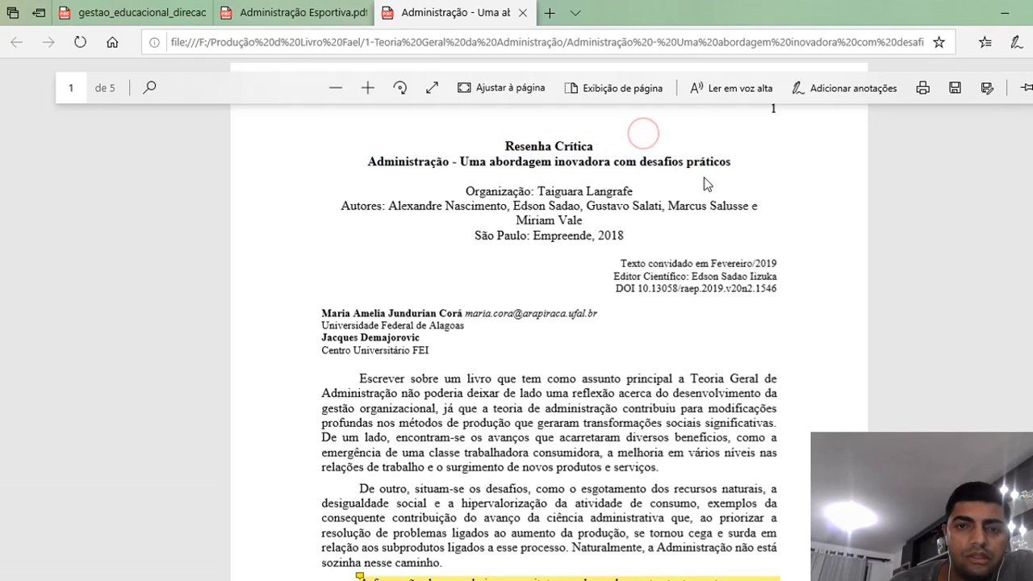
{"action": "right_click", "coordinate": [509, 150]}
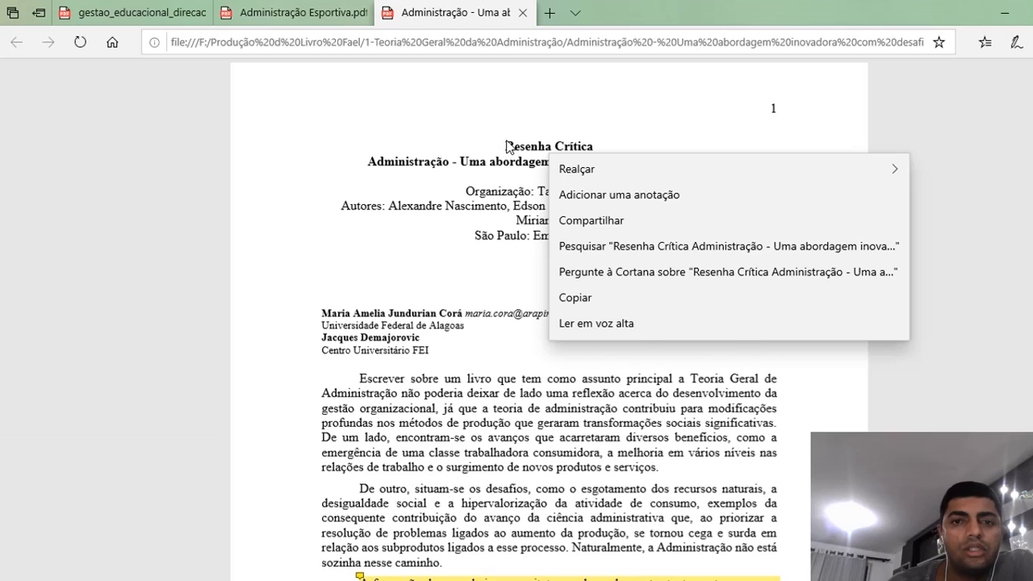
{"action": "left_click", "coordinate": [501, 132]}
{"action": "left_click_drag", "start_coordinate": [502, 134], "coordinate": [452, 167]}
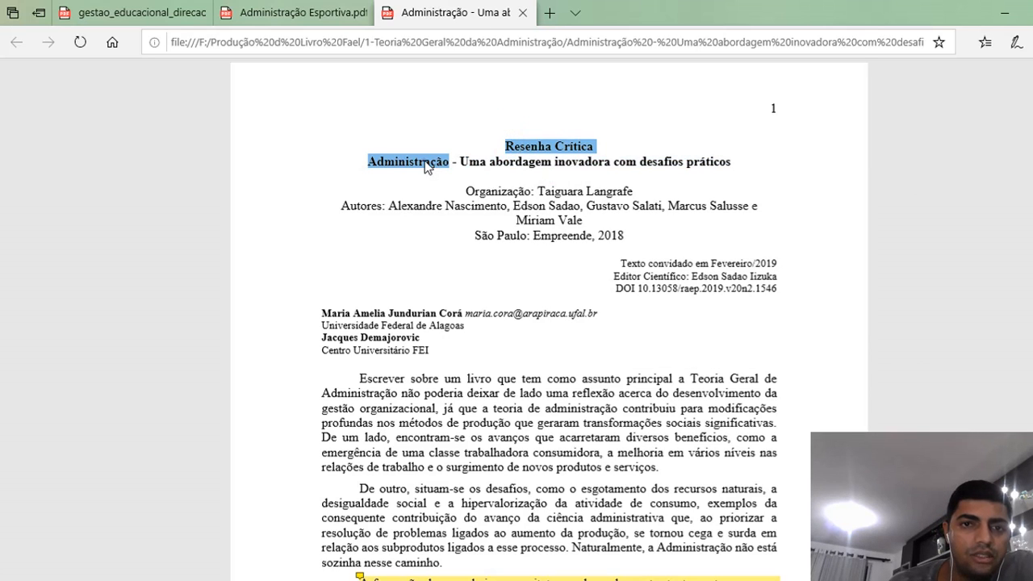
{"action": "right_click", "coordinate": [425, 158]}
{"action": "left_click", "coordinate": [463, 307]}
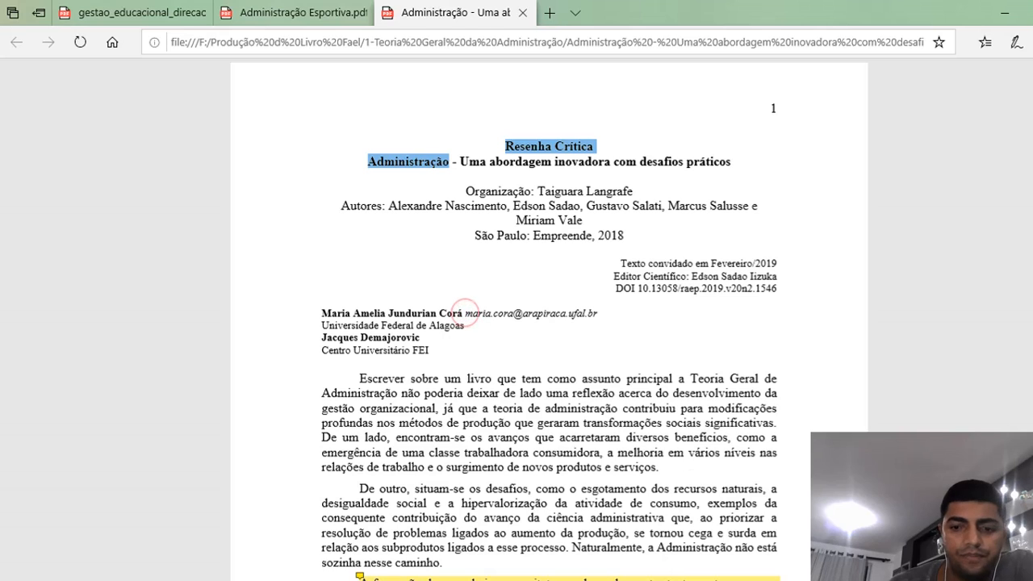
{"action": "key", "text": "alt+Tab"}
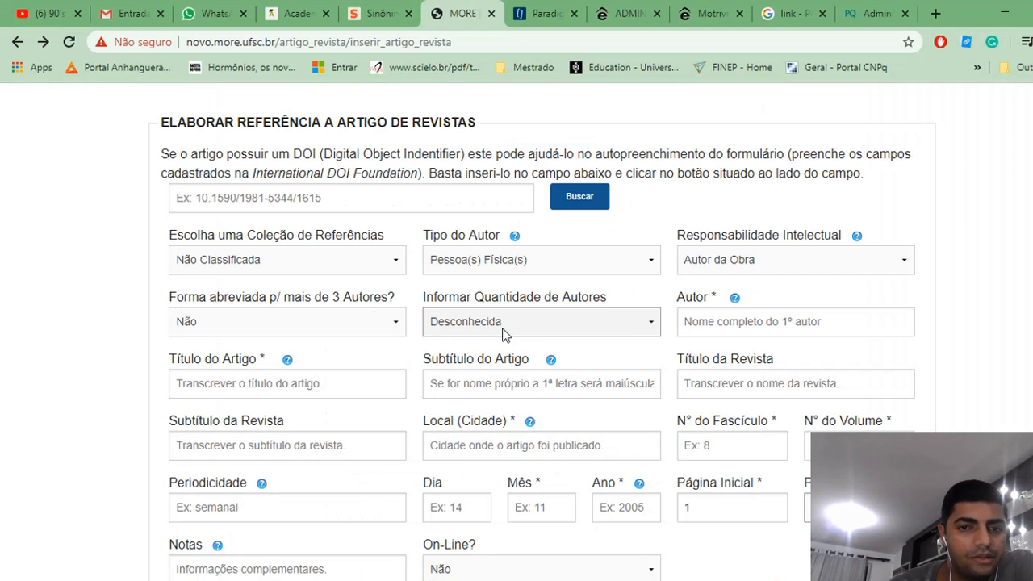
{"action": "right_click", "coordinate": [279, 386]}
{"action": "left_click", "coordinate": [335, 215]}
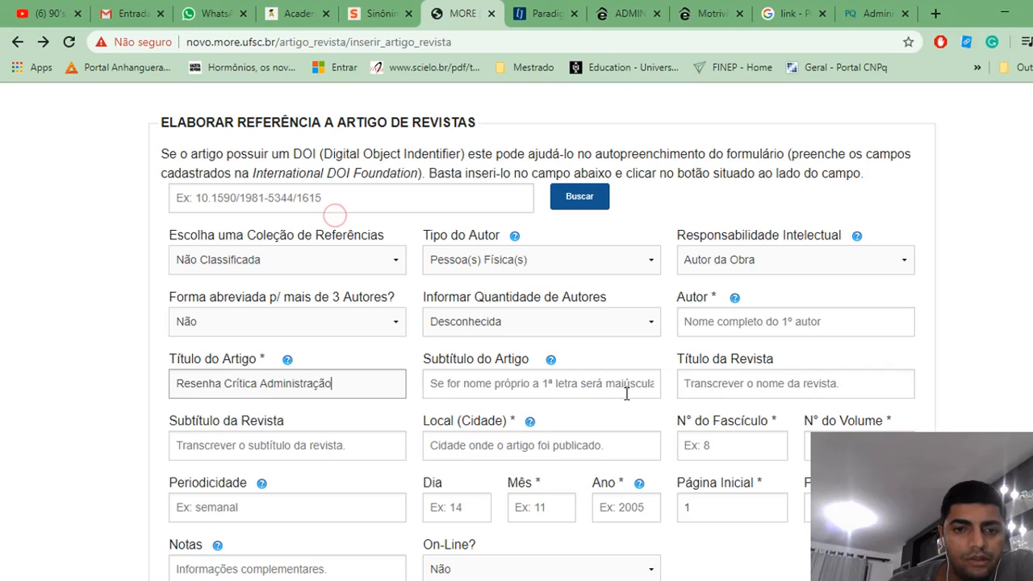
Step: Copy "Uma abordagem inovadora com desafios práticos" from the PDF in Edge into MORE's Subtítulo do Artigo field
{"action": "key", "text": "alt+Tab"}
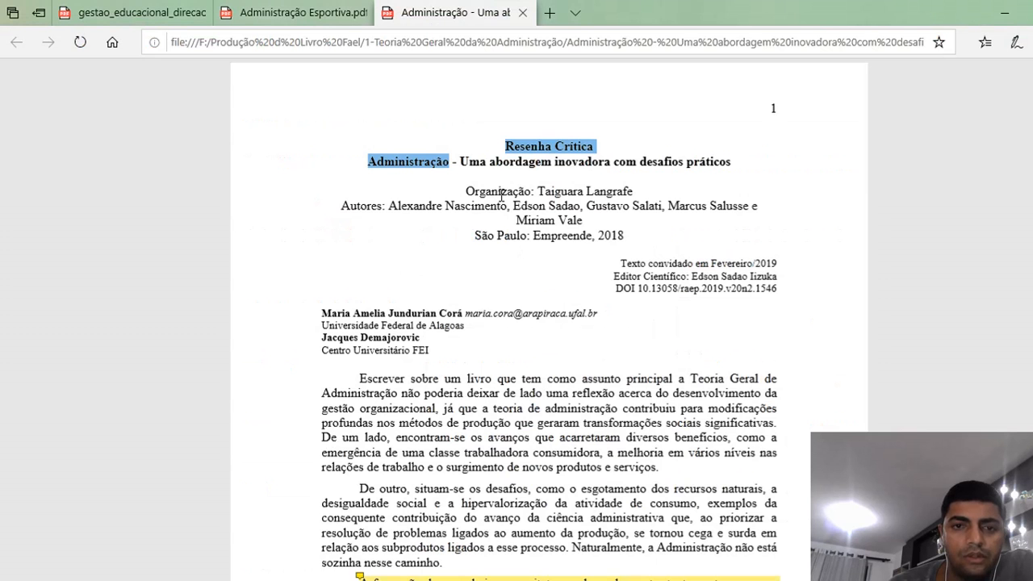
{"action": "left_click_drag", "start_coordinate": [461, 161], "coordinate": [702, 168]}
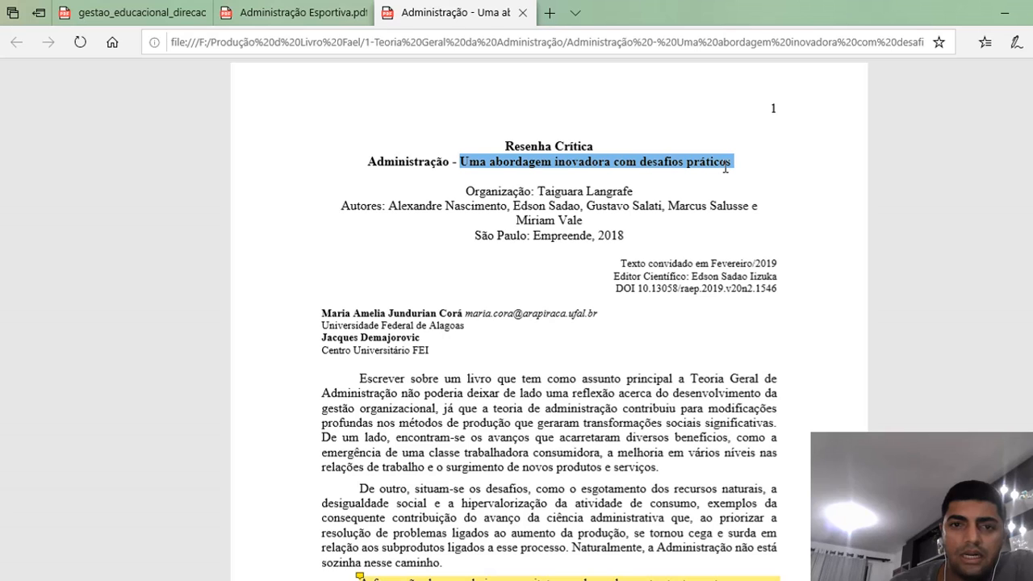
{"action": "right_click", "coordinate": [678, 165]}
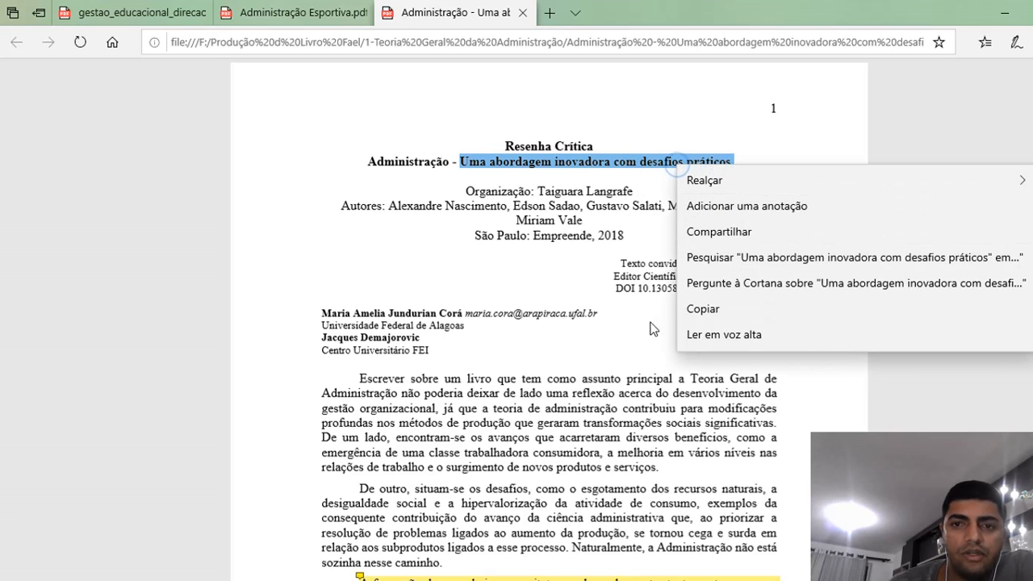
{"action": "left_click", "coordinate": [711, 310]}
{"action": "key", "text": "alt+Tab"}
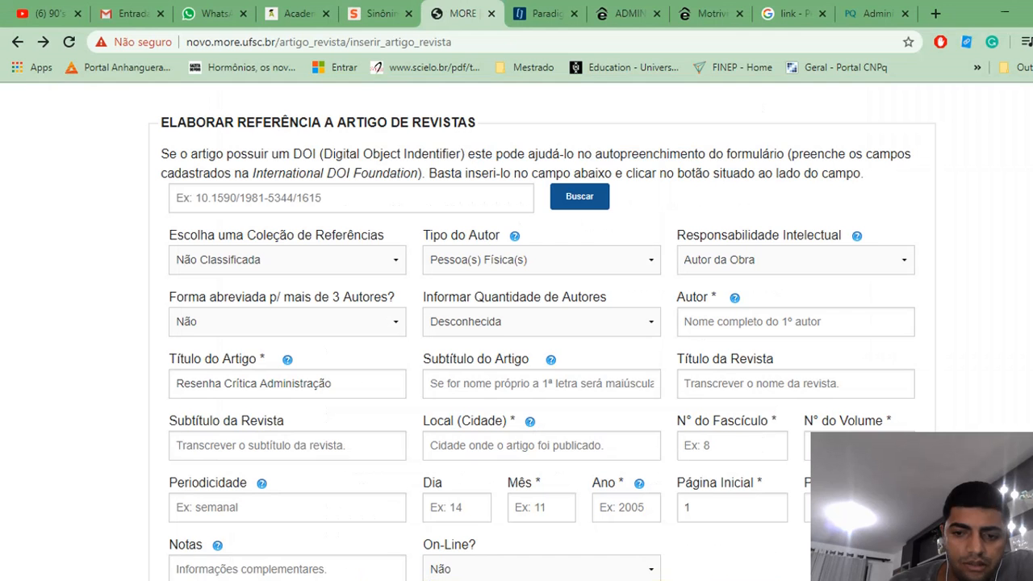
{"action": "left_click", "coordinate": [435, 385]}
{"action": "right_click", "coordinate": [434, 385]}
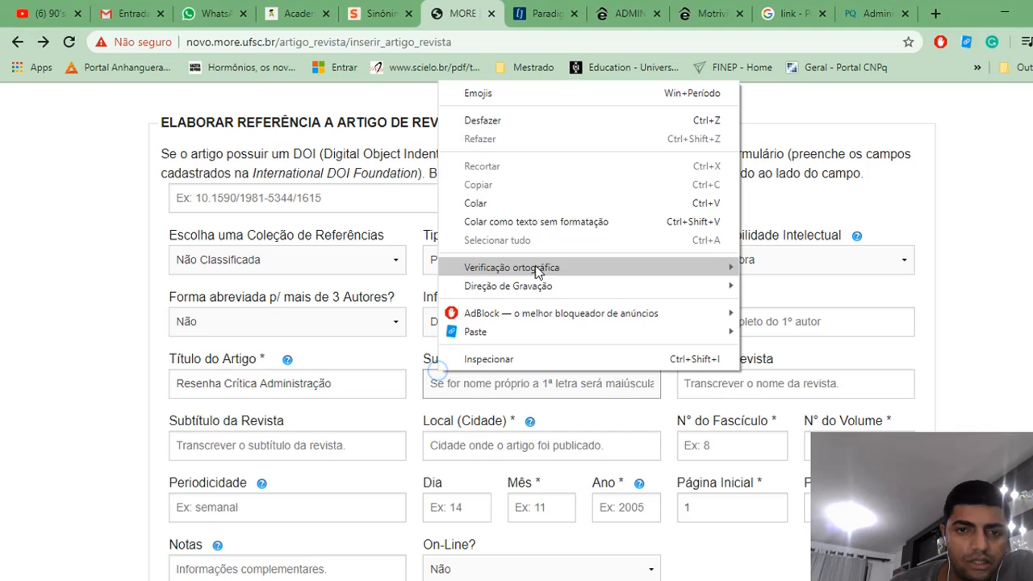
{"action": "left_click", "coordinate": [514, 205]}
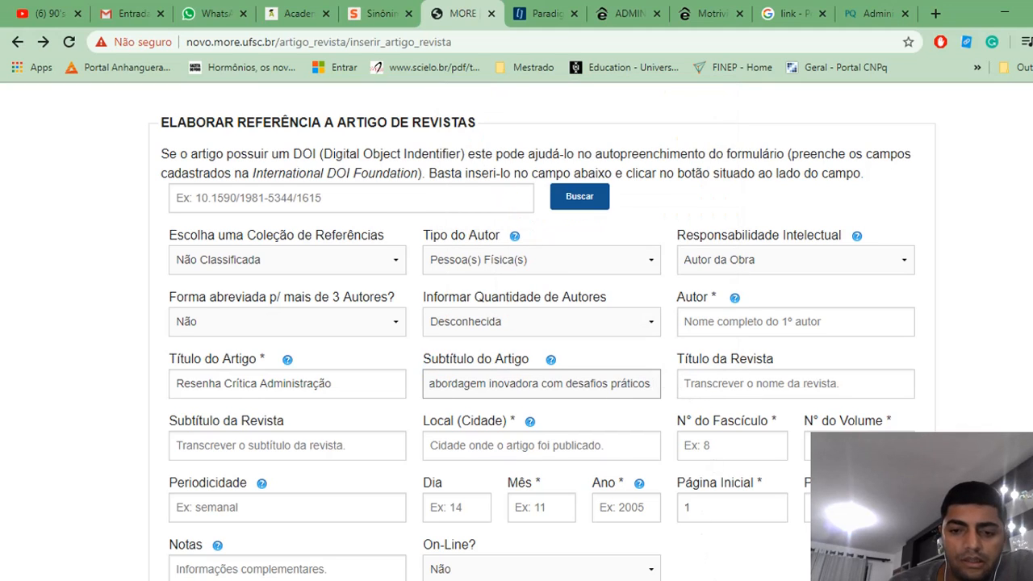
Step: Copy the first author's full name from the PDF in Edge into MORE's Autor field
{"action": "key", "text": "alt+Tab"}
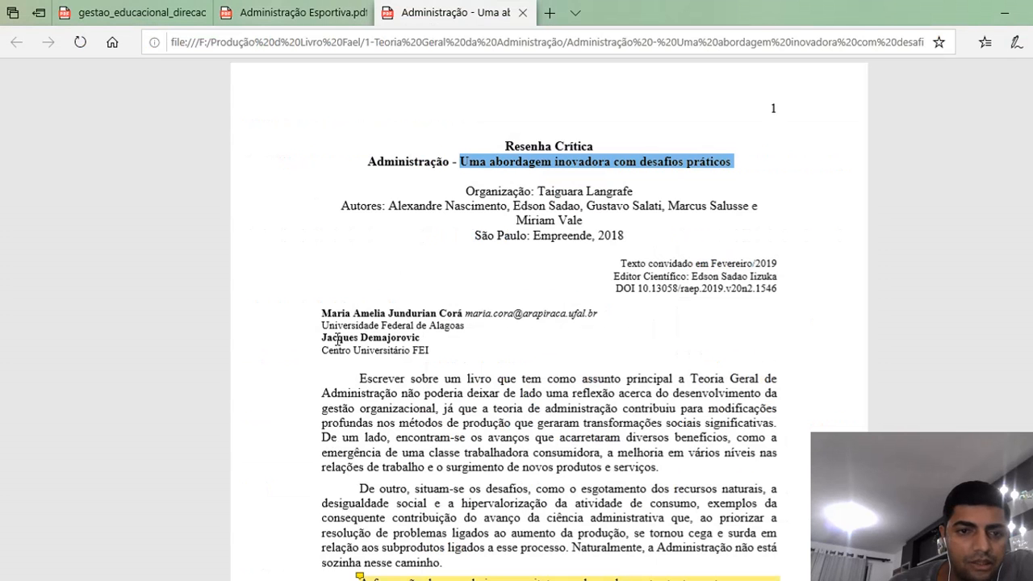
{"action": "left_click_drag", "start_coordinate": [323, 313], "coordinate": [461, 314]}
{"action": "right_click", "coordinate": [429, 316]}
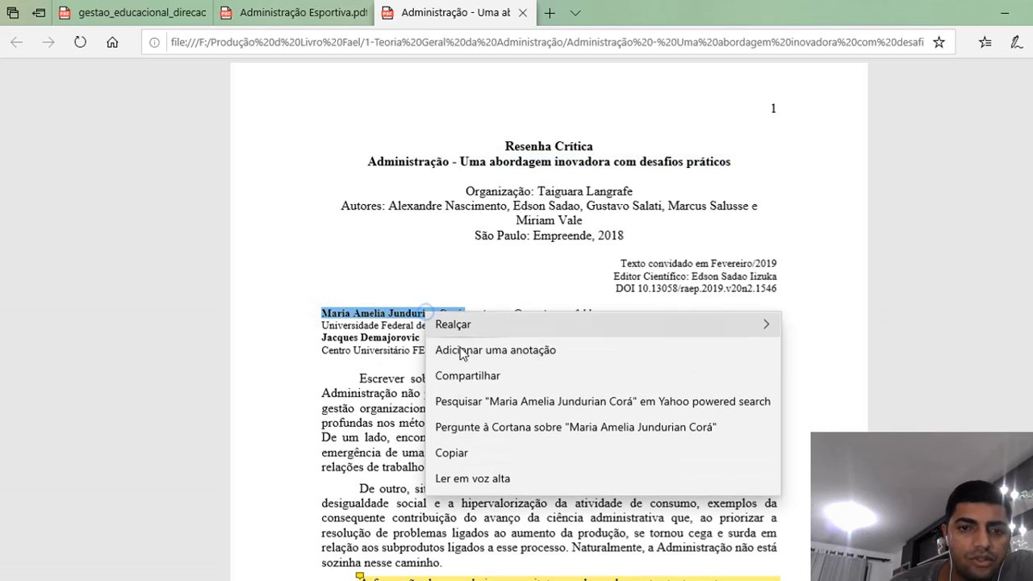
{"action": "left_click", "coordinate": [459, 453]}
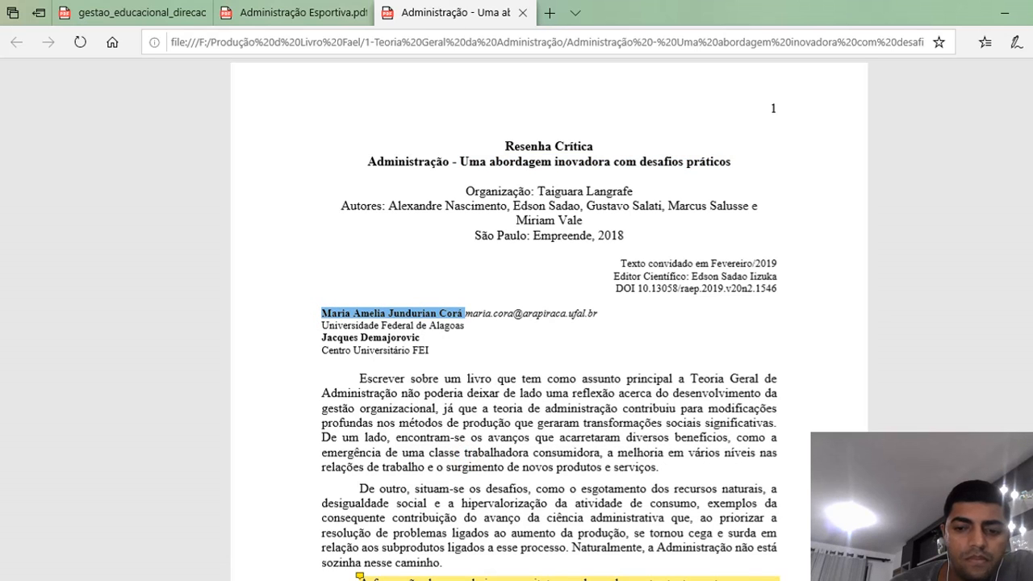
{"action": "key", "text": "alt+Tab"}
{"action": "right_click", "coordinate": [720, 322]}
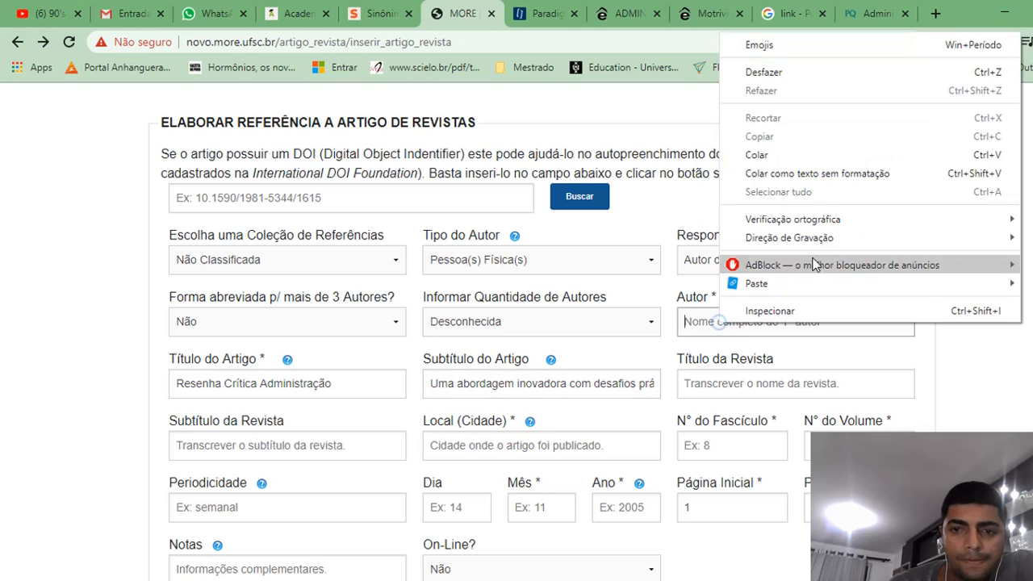
{"action": "left_click", "coordinate": [796, 155]}
Step: Set the number of authors to 2 and copy the second author's full name from the PDF into the 2° Autor field
{"action": "left_click", "coordinate": [629, 325]}
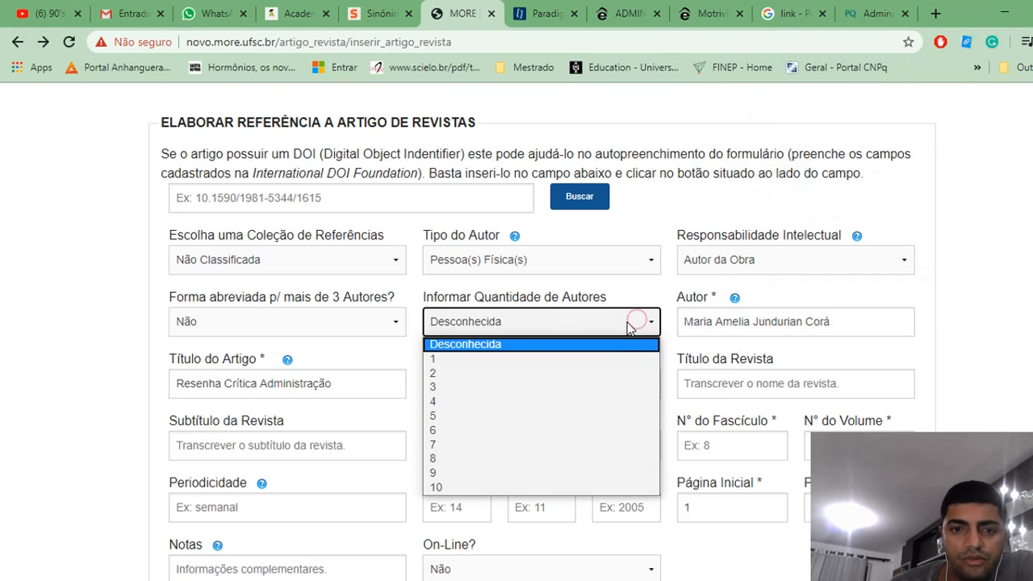
{"action": "left_click", "coordinate": [489, 374]}
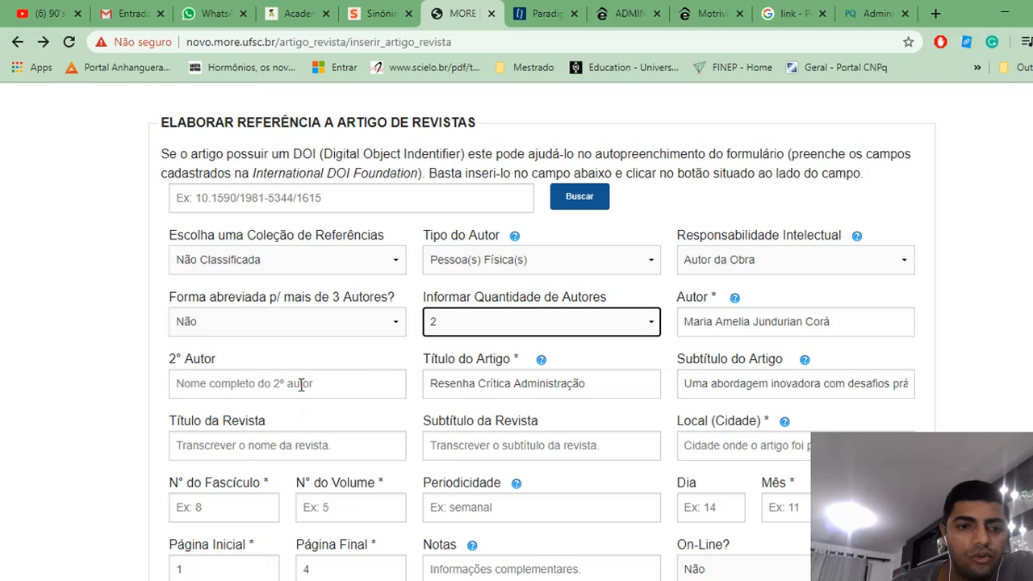
{"action": "key", "text": "alt+Tab"}
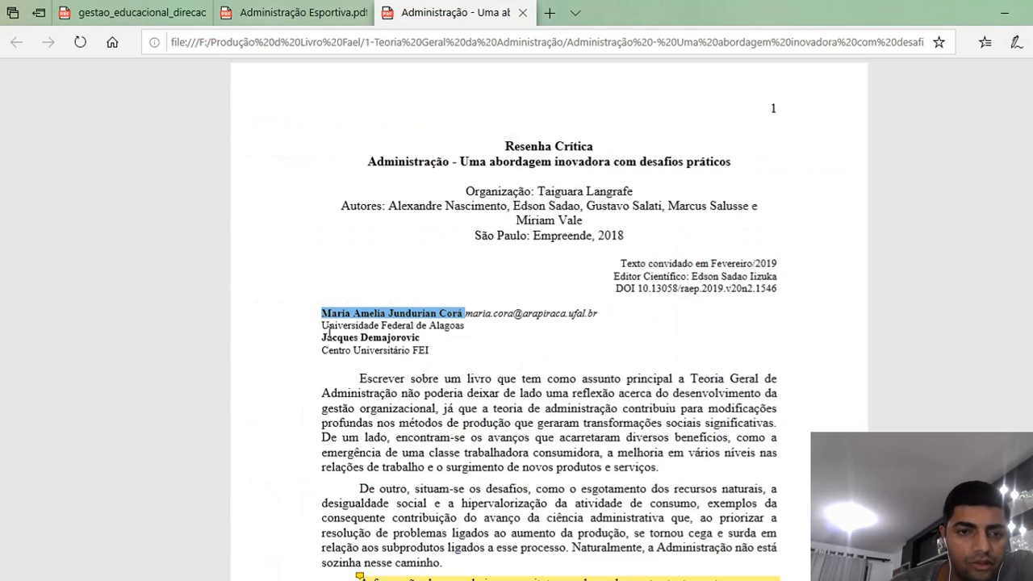
{"action": "left_click_drag", "start_coordinate": [323, 343], "coordinate": [422, 339]}
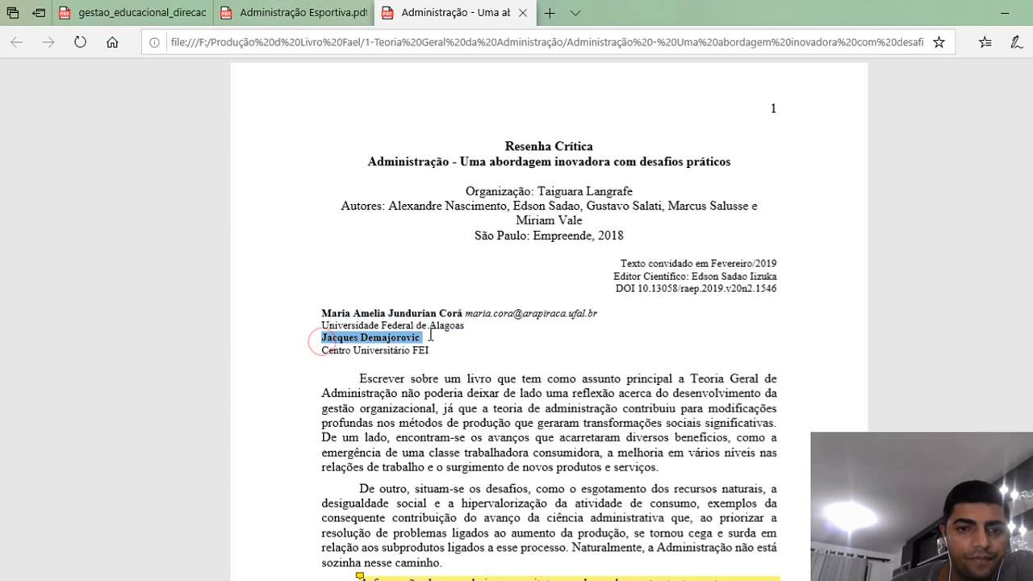
{"action": "right_click", "coordinate": [410, 345]}
{"action": "left_click", "coordinate": [452, 486]}
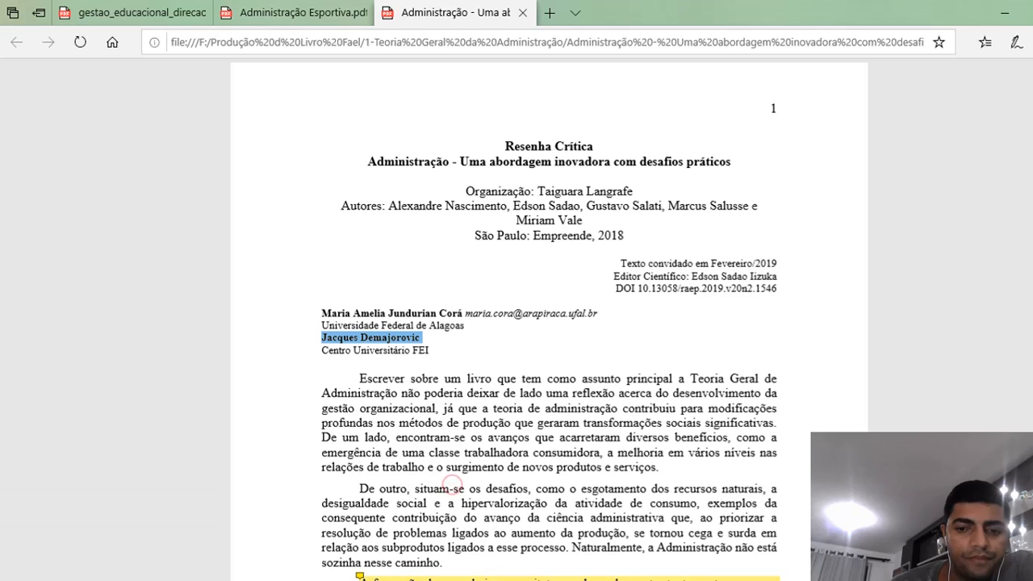
{"action": "key", "text": "alt+Tab"}
{"action": "right_click", "coordinate": [287, 386]}
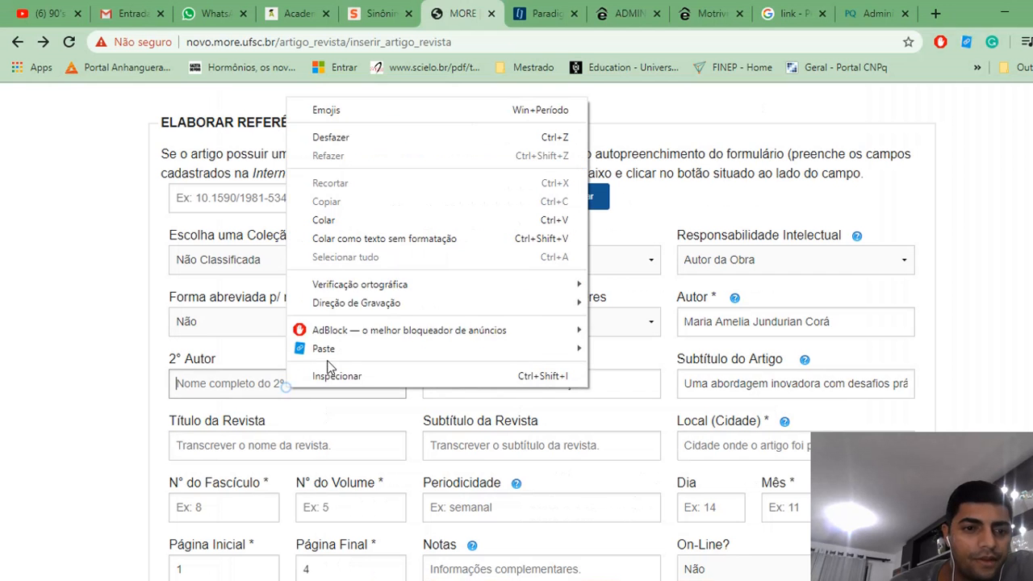
{"action": "left_click", "coordinate": [359, 220]}
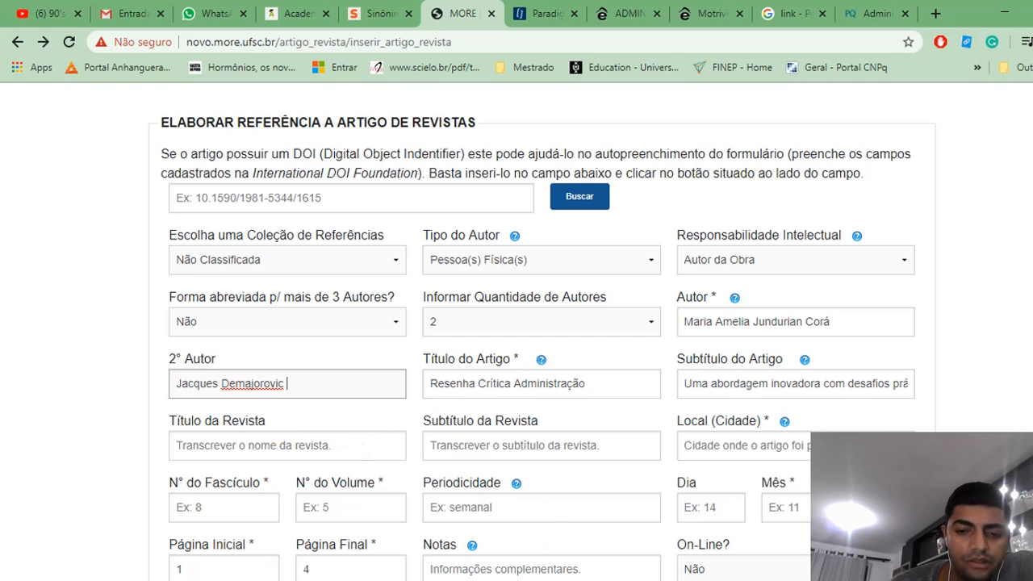
Step: Copy the journal name "Administração: Ensino e Pesquisa" from the article's ProQuest page into MORE's Título da Revista field
{"action": "key", "text": "alt+Tab"}
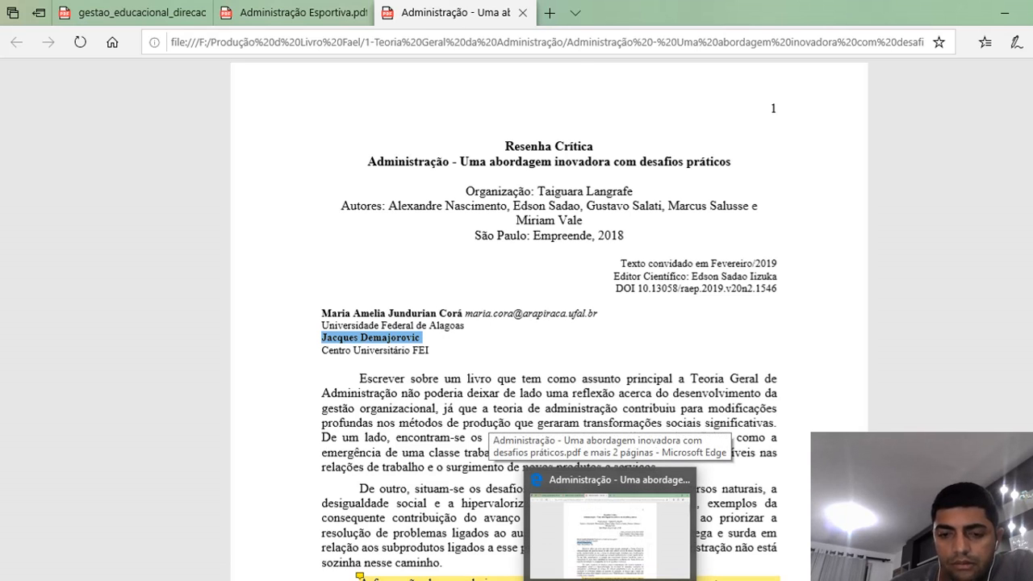
{"action": "left_click", "coordinate": [611, 580]}
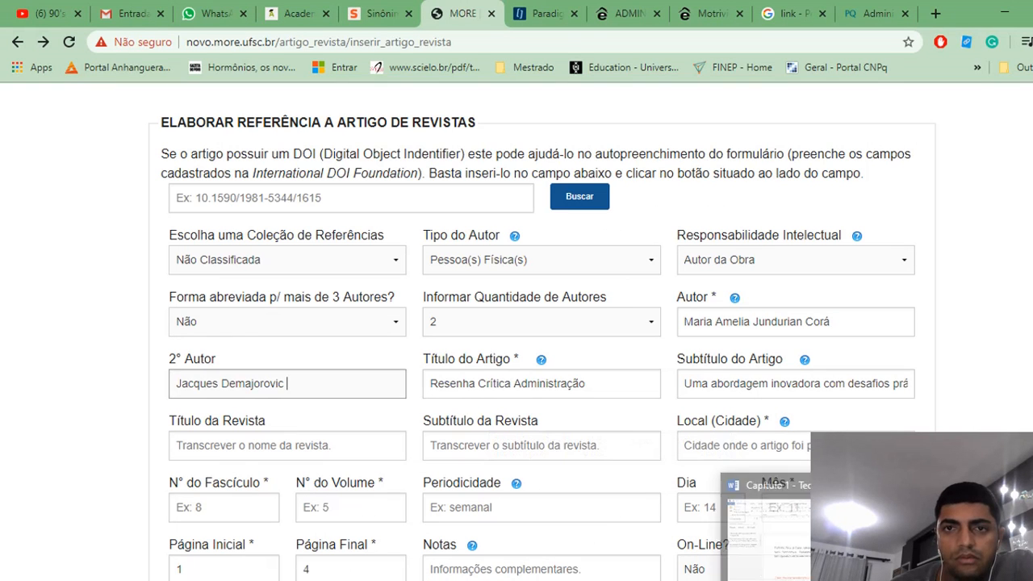
{"action": "left_click", "coordinate": [877, 13]}
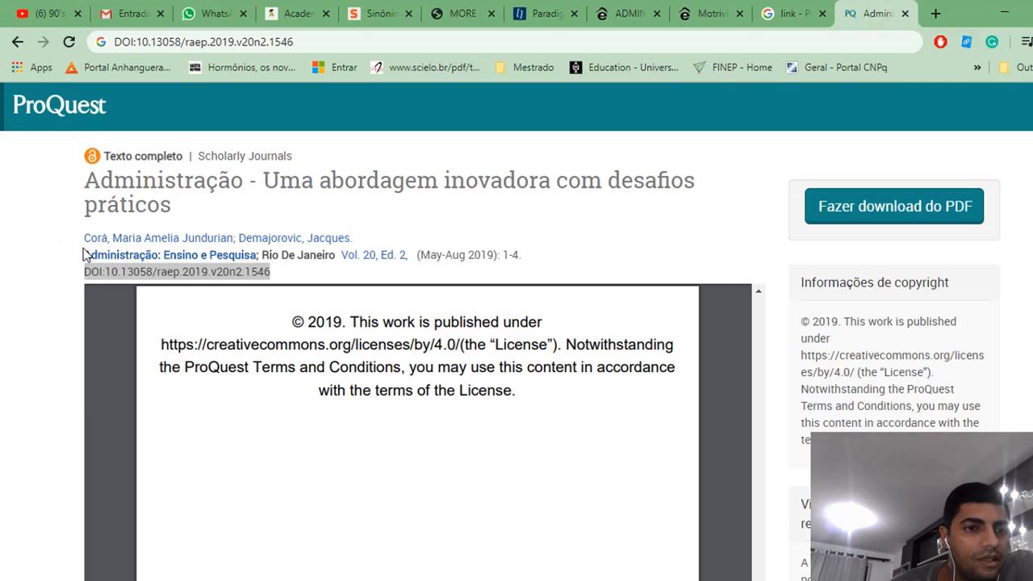
{"action": "left_click_drag", "start_coordinate": [72, 250], "coordinate": [260, 257]}
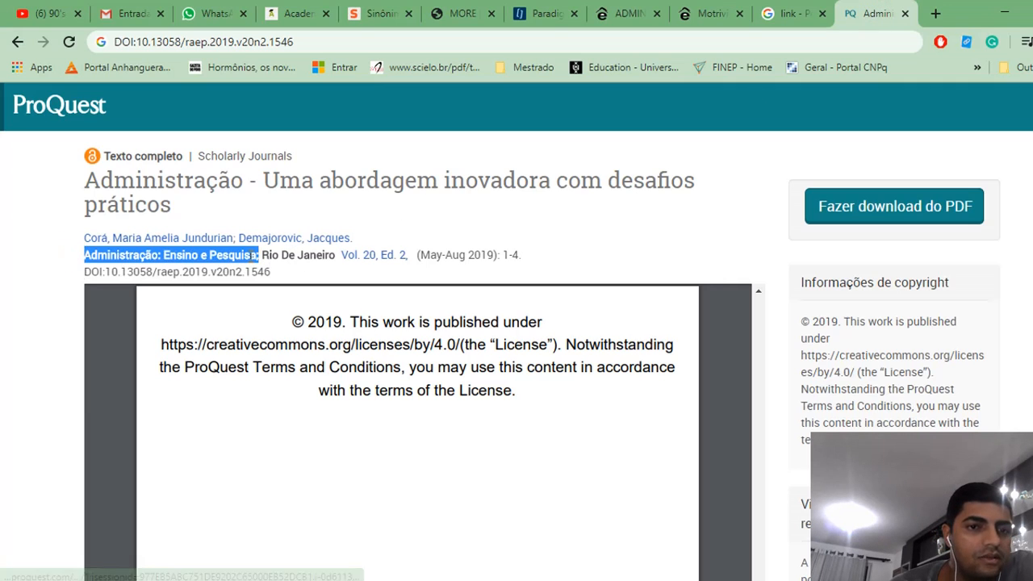
{"action": "left_click", "coordinate": [71, 255]}
{"action": "left_click_drag", "start_coordinate": [75, 254], "coordinate": [240, 262]}
{"action": "right_click", "coordinate": [239, 260]}
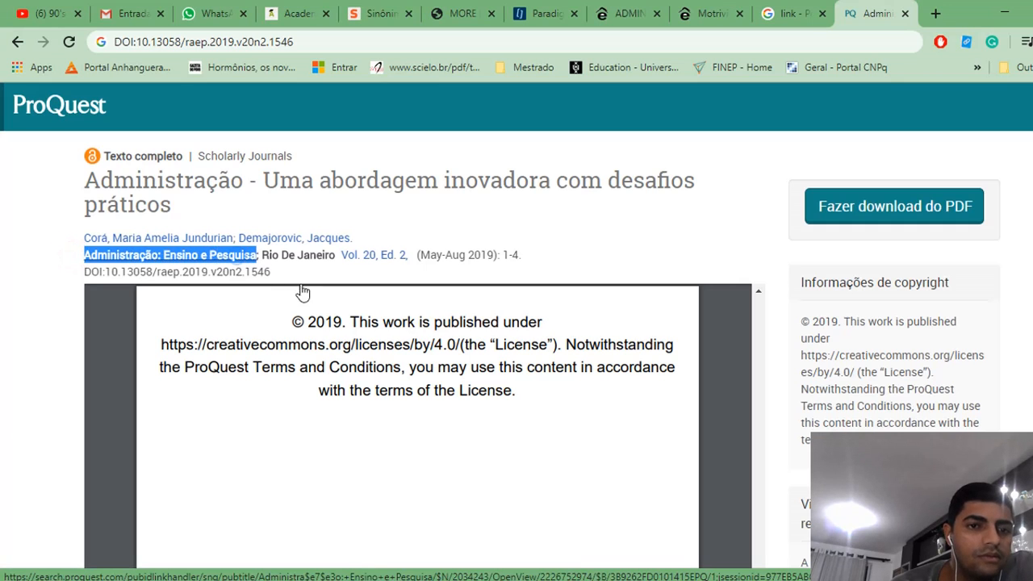
{"action": "left_click", "coordinate": [316, 352]}
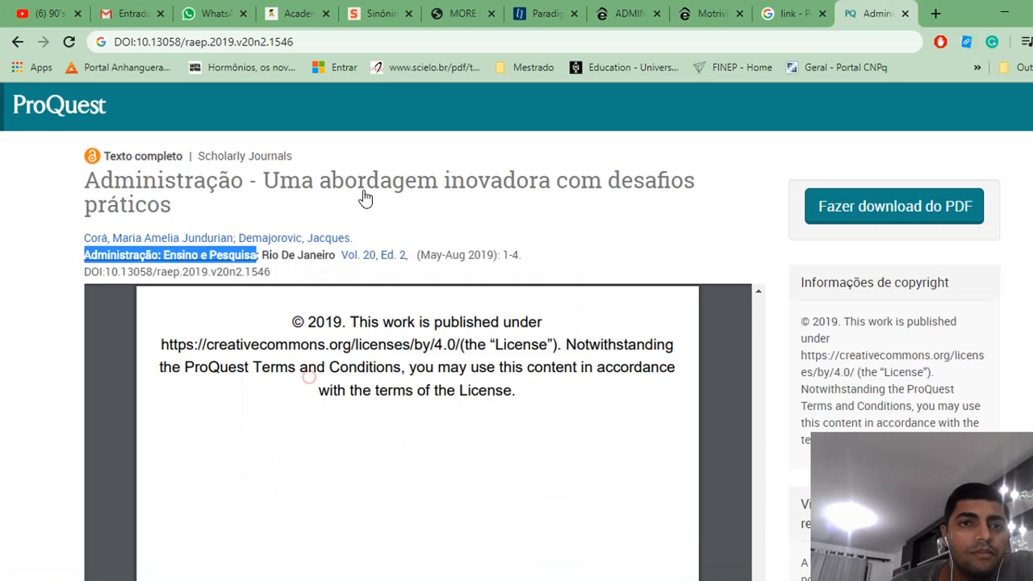
{"action": "left_click", "coordinate": [463, 14]}
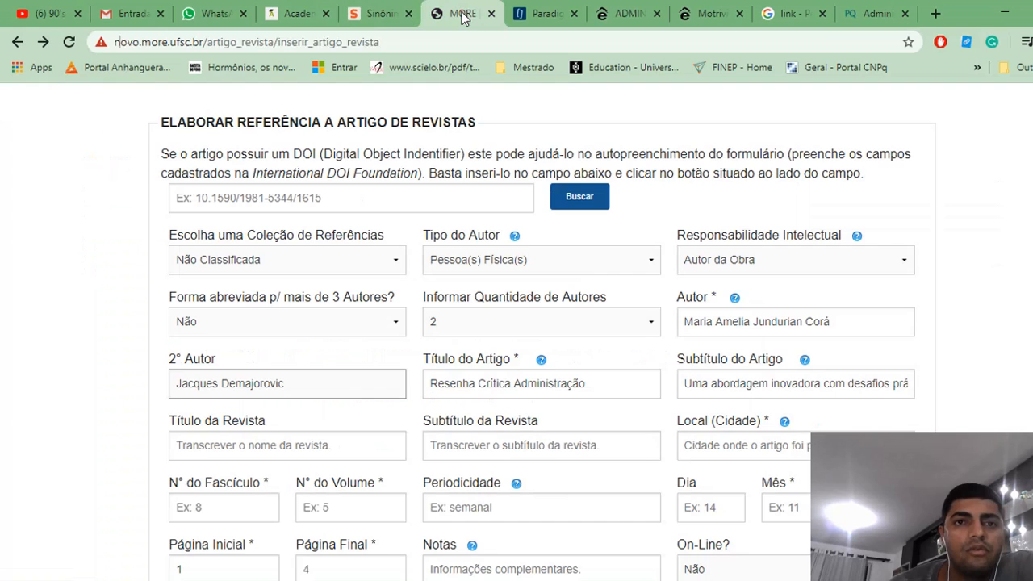
{"action": "right_click", "coordinate": [314, 442]}
{"action": "left_click", "coordinate": [389, 275]}
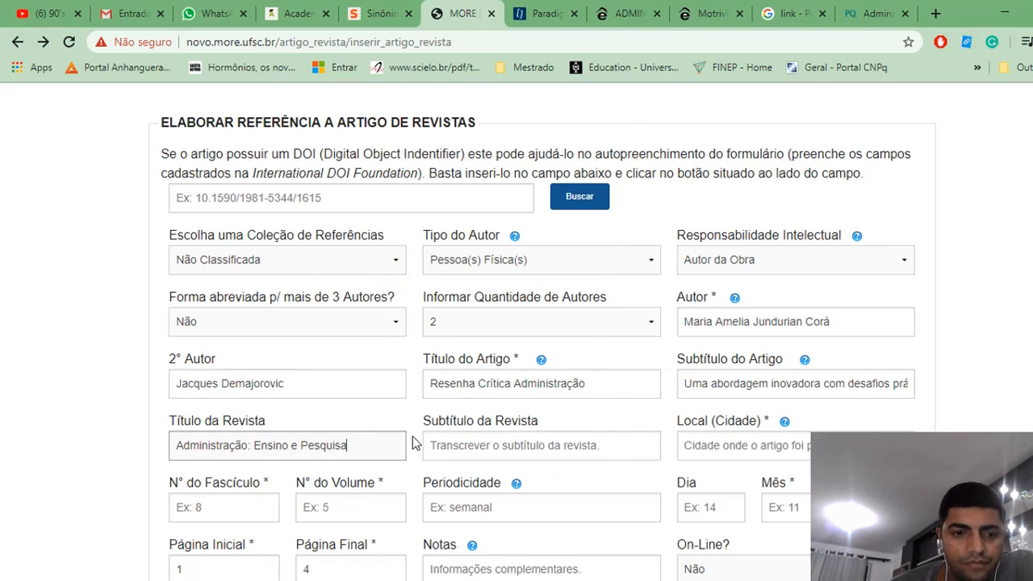
Step: Copy "Ensino e Pesquisa" from the Título da Revista field into the Subtítulo da Revista field
{"action": "left_click_drag", "start_coordinate": [353, 449], "coordinate": [251, 452]}
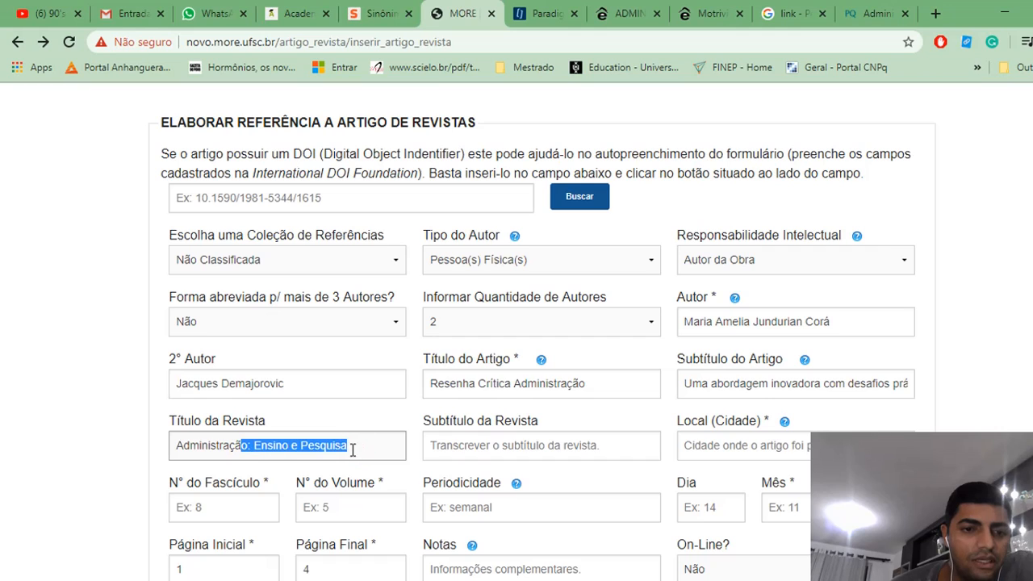
{"action": "left_click", "coordinate": [362, 449]}
{"action": "left_click_drag", "start_coordinate": [363, 448], "coordinate": [256, 449]}
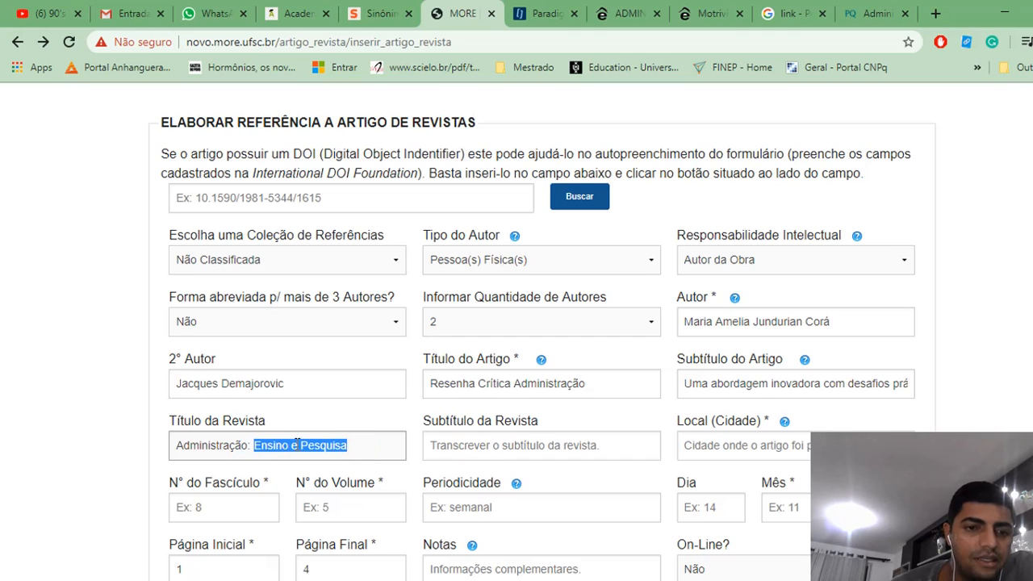
{"action": "right_click", "coordinate": [295, 443]}
{"action": "left_click", "coordinate": [364, 212]}
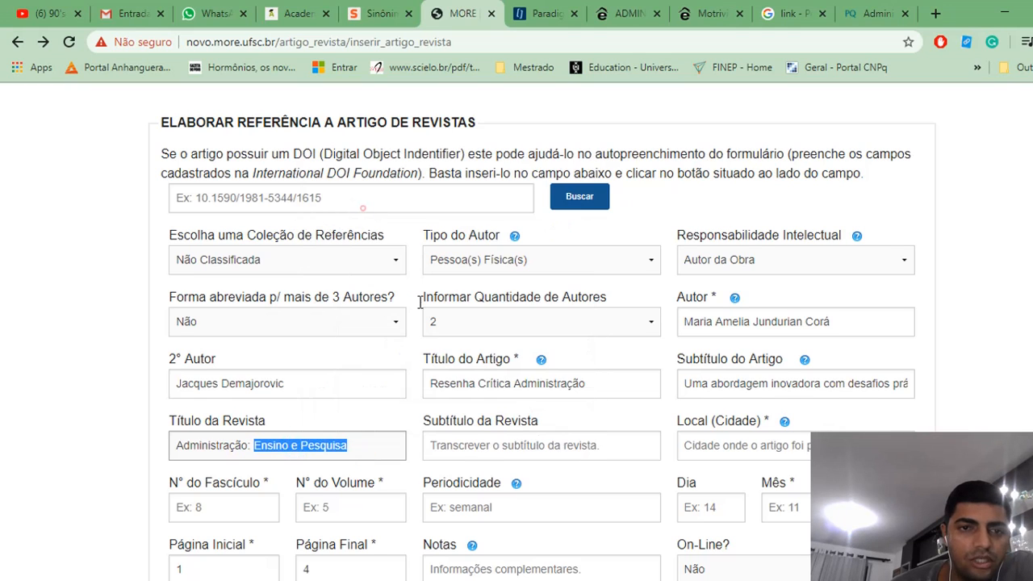
{"action": "right_click", "coordinate": [483, 447]}
{"action": "left_click", "coordinate": [530, 280]}
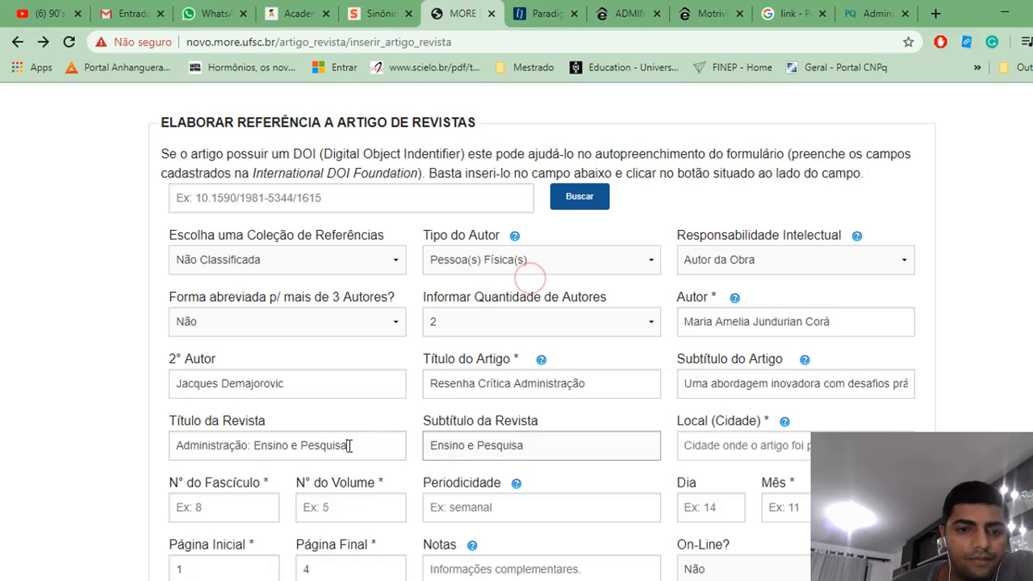
Step: Delete ": Ensino e Pesquisa" from the Título da Revista field, leaving only "Administração"
{"action": "left_click_drag", "start_coordinate": [347, 446], "coordinate": [258, 433]}
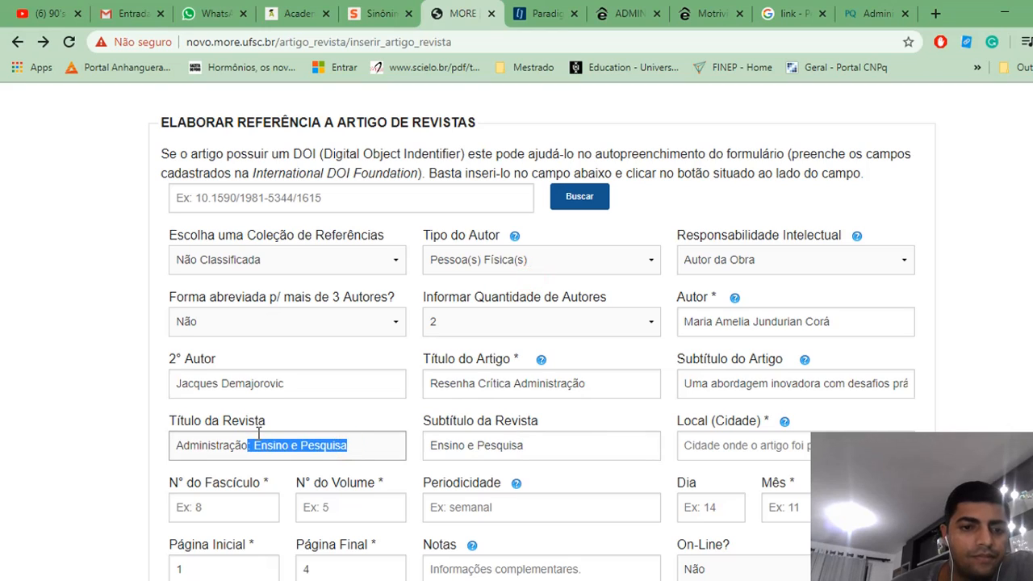
{"action": "double_click", "coordinate": [365, 450]}
{"action": "left_click_drag", "start_coordinate": [365, 450], "coordinate": [246, 450]}
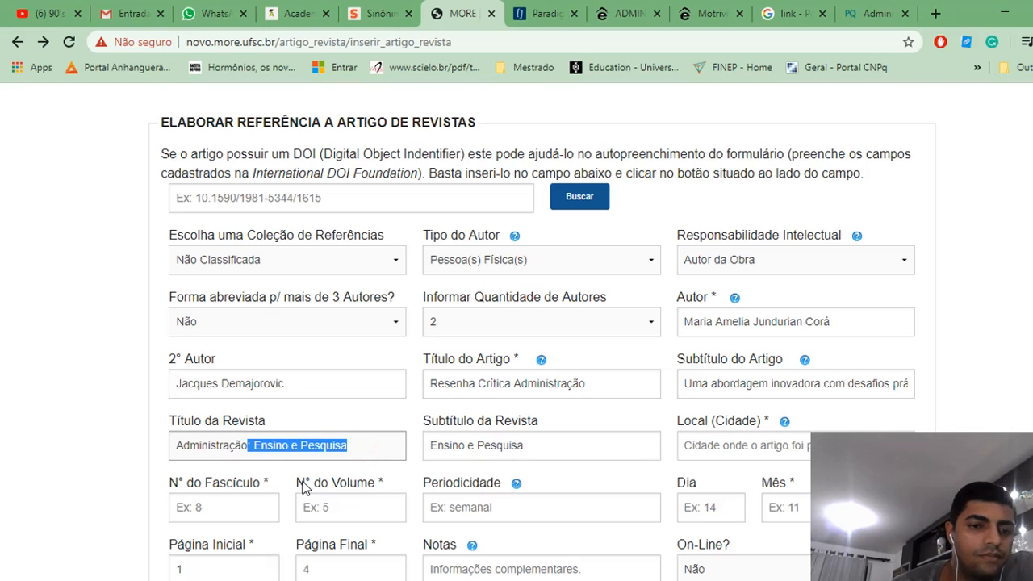
{"action": "key", "text": "BackSpace"}
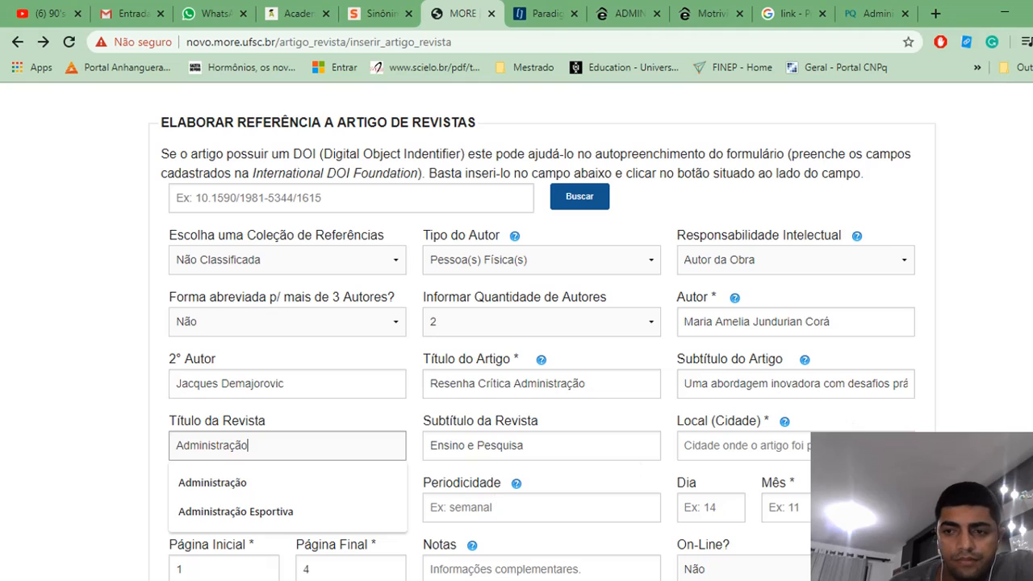
Step: Copy the publication city "Rio De Janeiro" from the ProQuest page into MORE's Local (Cidade) field
{"action": "scroll", "coordinate": [541, 331], "scroll_direction": "down", "scroll_amount": 1}
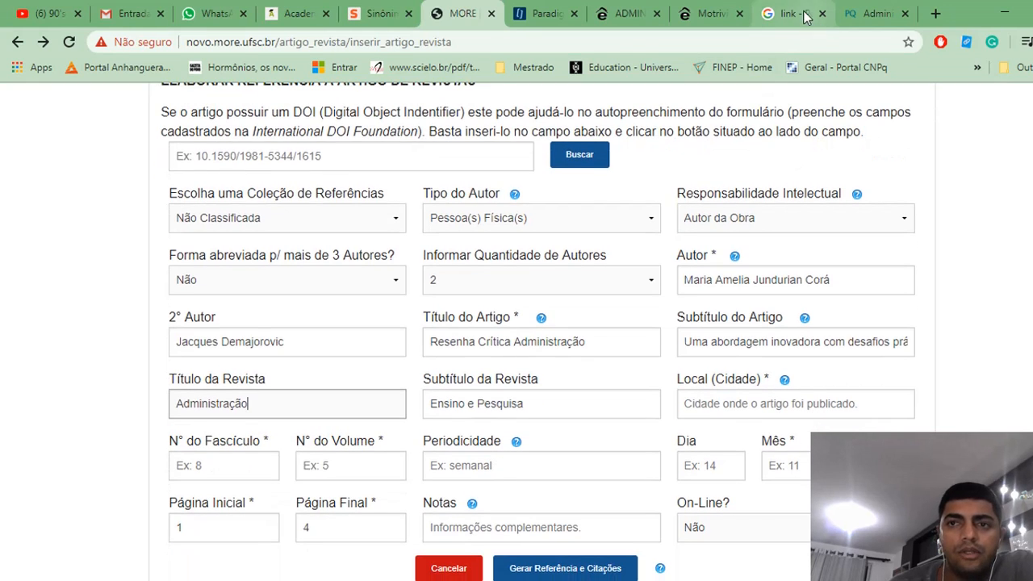
{"action": "left_click", "coordinate": [805, 14]}
{"action": "left_click", "coordinate": [858, 15]}
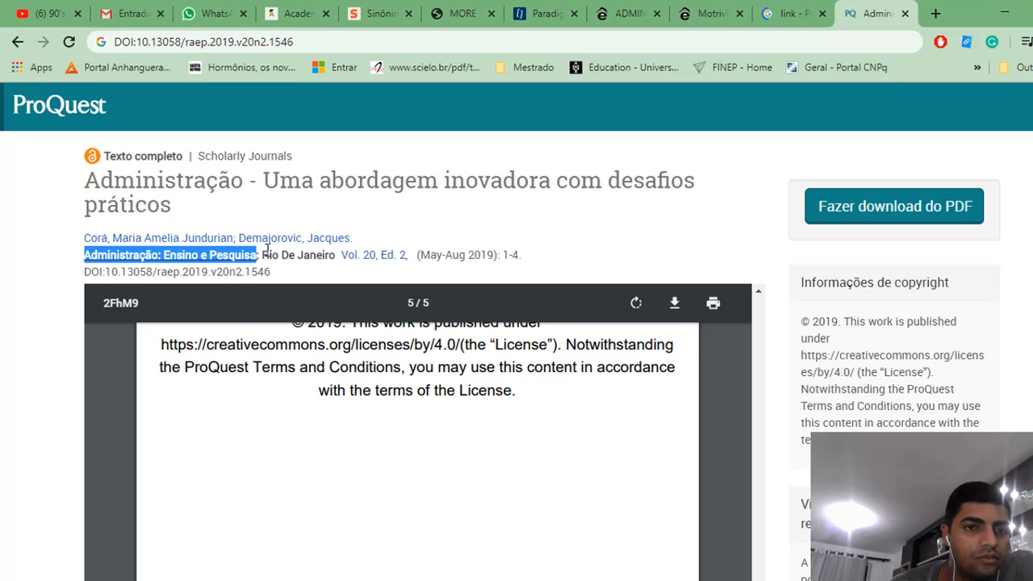
{"action": "left_click_drag", "start_coordinate": [262, 254], "coordinate": [323, 256]}
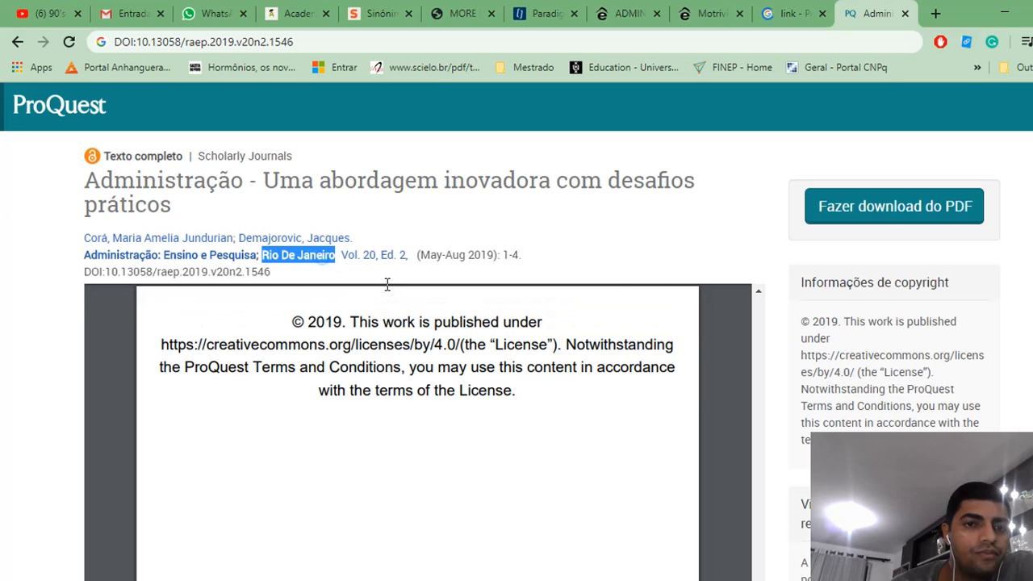
{"action": "right_click", "coordinate": [323, 259]}
{"action": "left_click", "coordinate": [384, 273]}
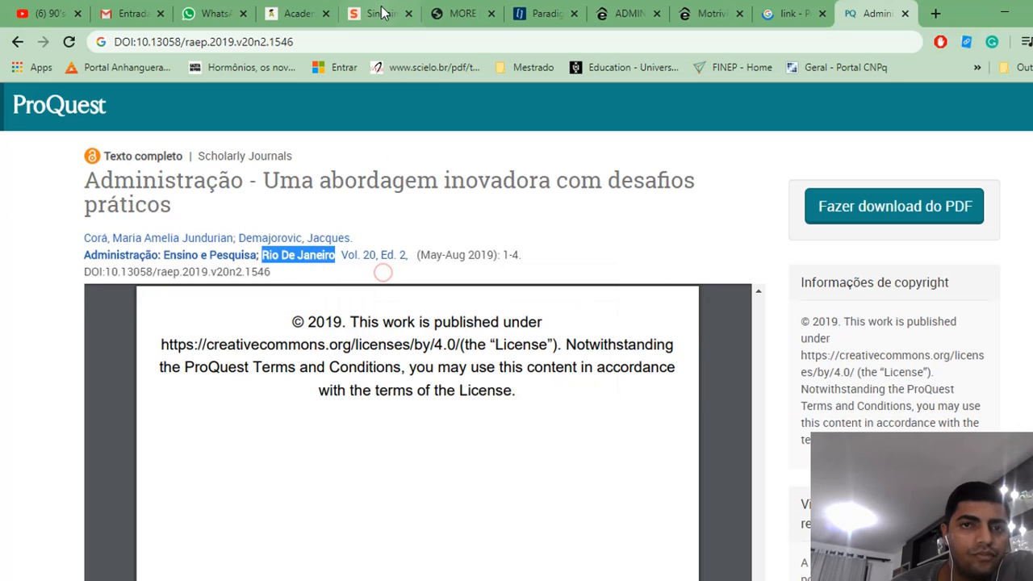
{"action": "left_click", "coordinate": [462, 12]}
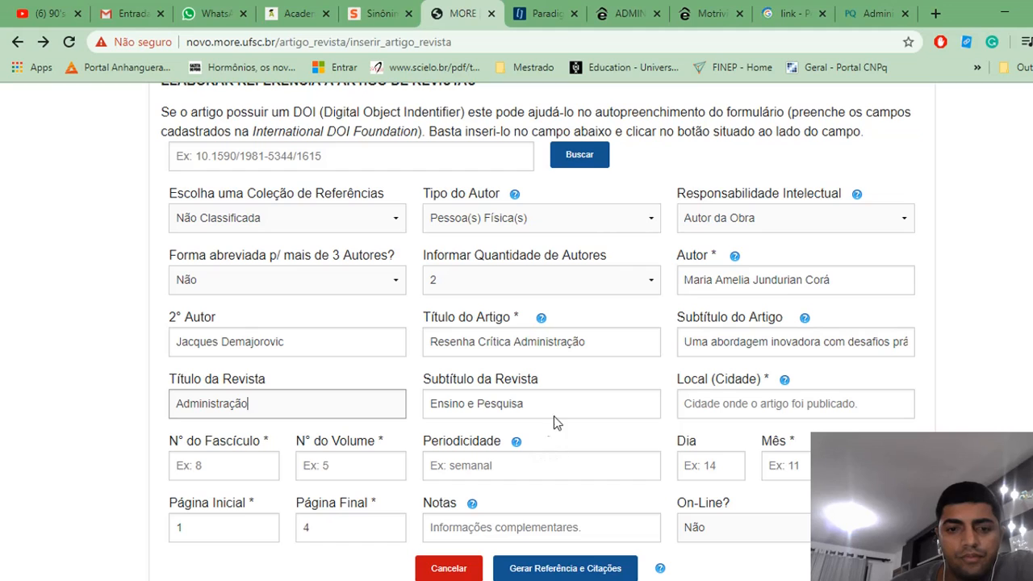
{"action": "right_click", "coordinate": [730, 400]}
{"action": "left_click", "coordinate": [789, 234]}
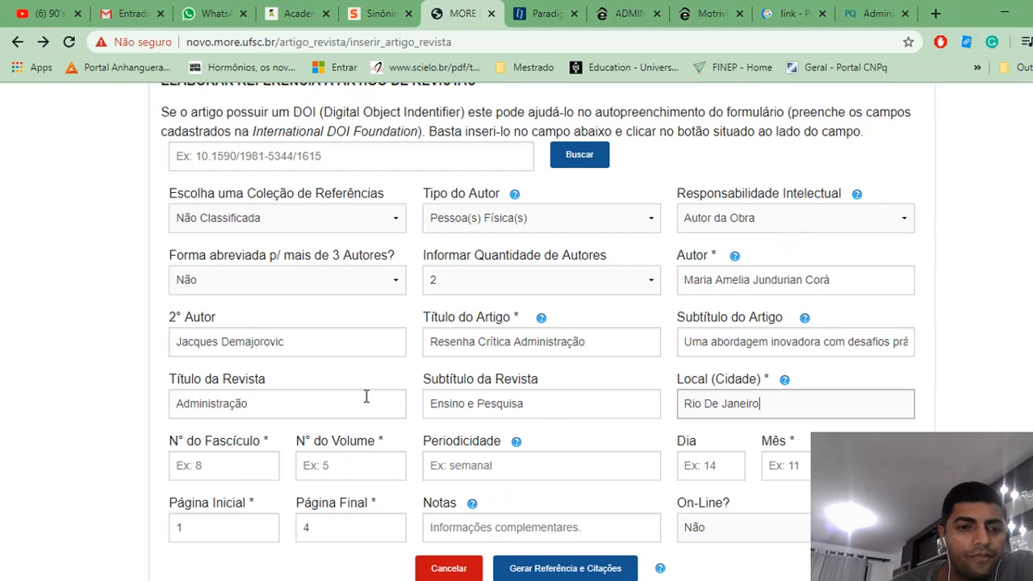
Step: Look up the journal volume on the ProQuest page and enter 20 as the N° do Volume in MORE
{"action": "left_click", "coordinate": [856, 12]}
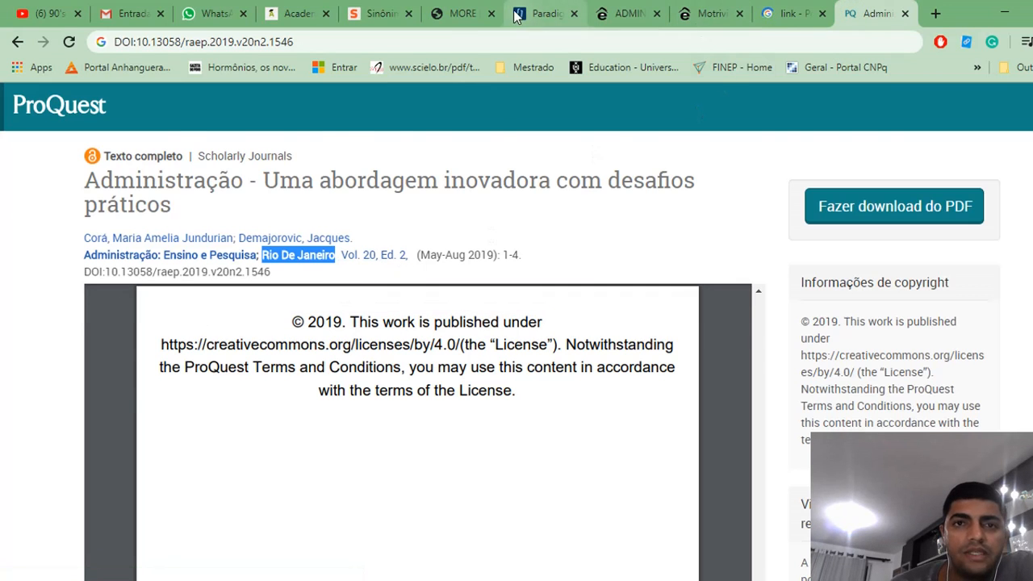
{"action": "left_click", "coordinate": [452, 13]}
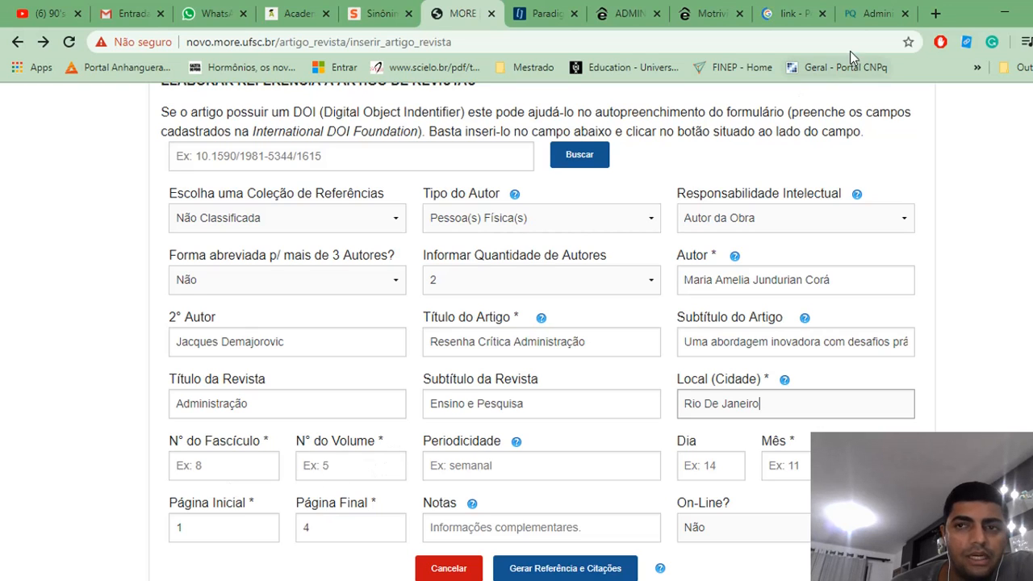
{"action": "left_click", "coordinate": [871, 13]}
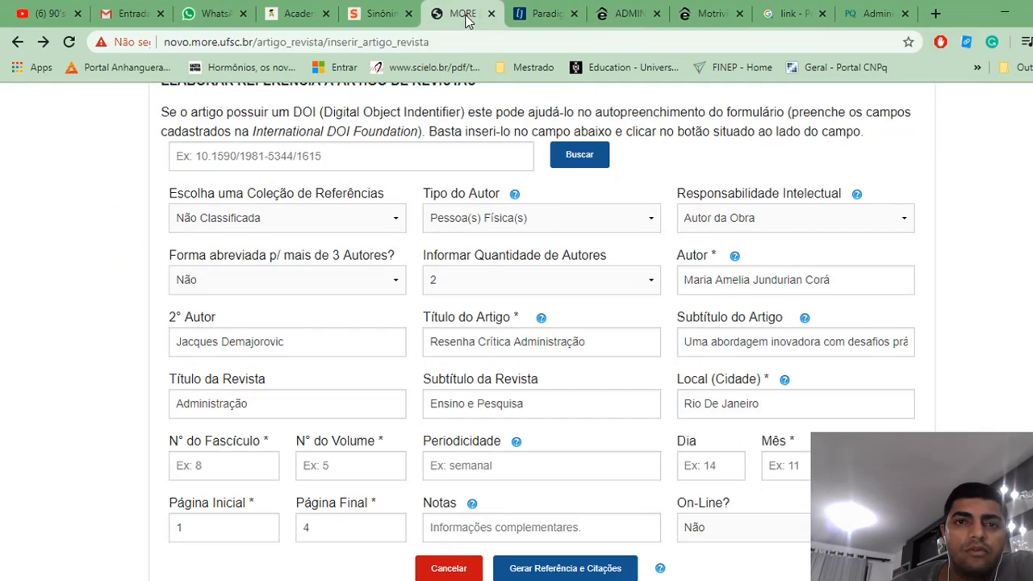
{"action": "left_click", "coordinate": [462, 14]}
{"action": "left_click", "coordinate": [353, 467]}
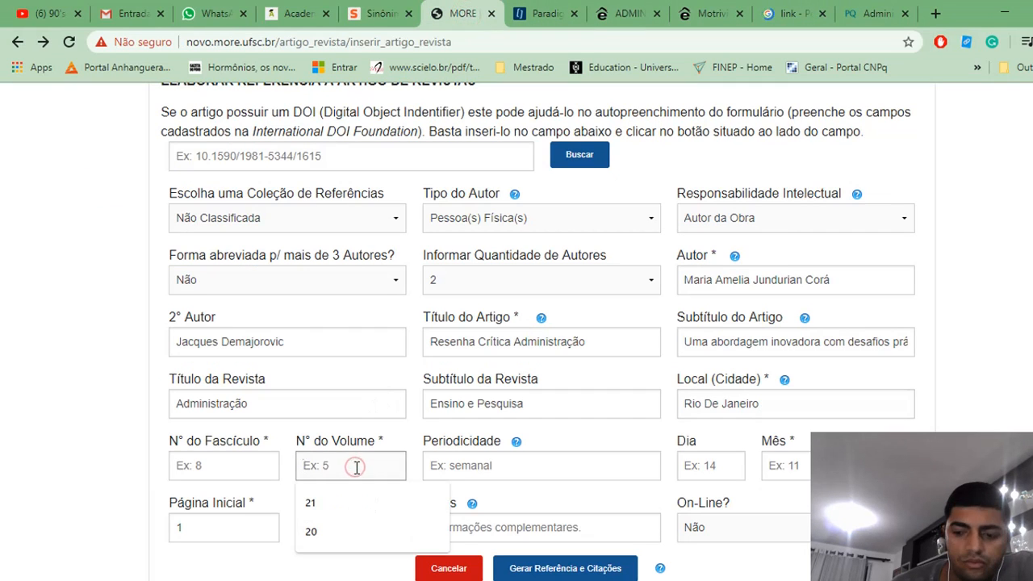
{"action": "type", "text": "20"}
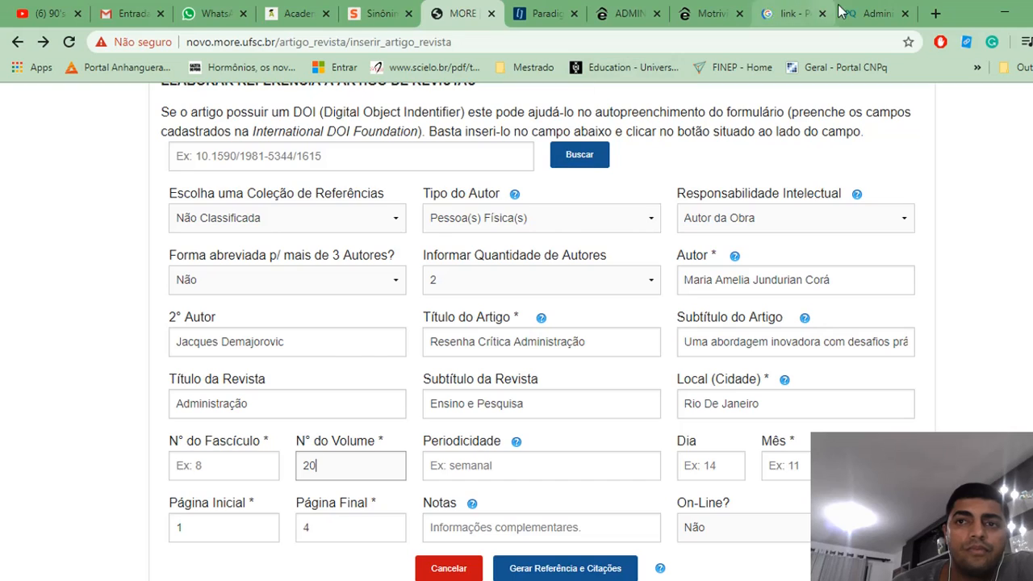
Step: Look up the edition on the ProQuest page and enter 2 as the N° do Fascículo in MORE
{"action": "left_click", "coordinate": [872, 14]}
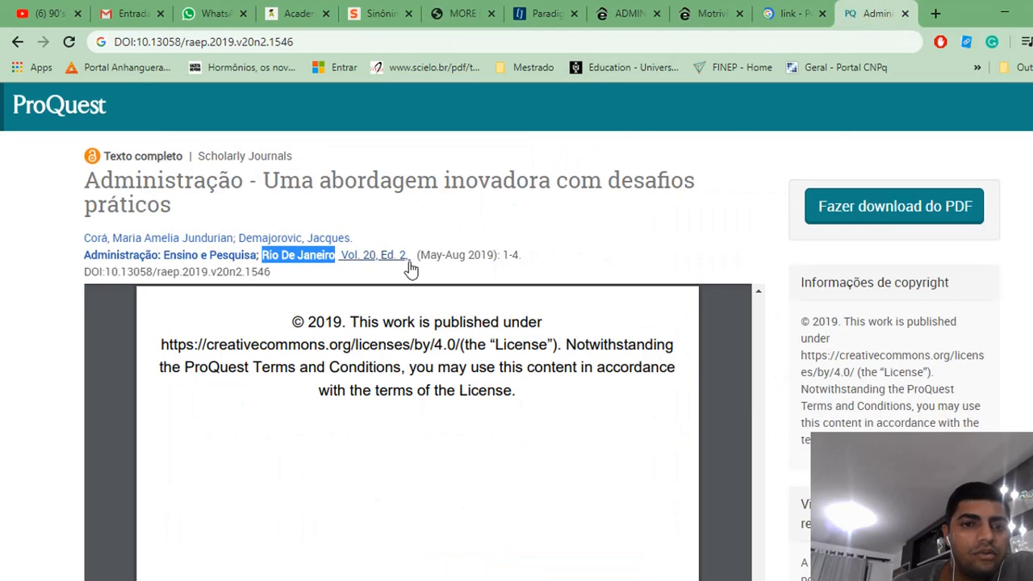
{"action": "left_click", "coordinate": [792, 14]}
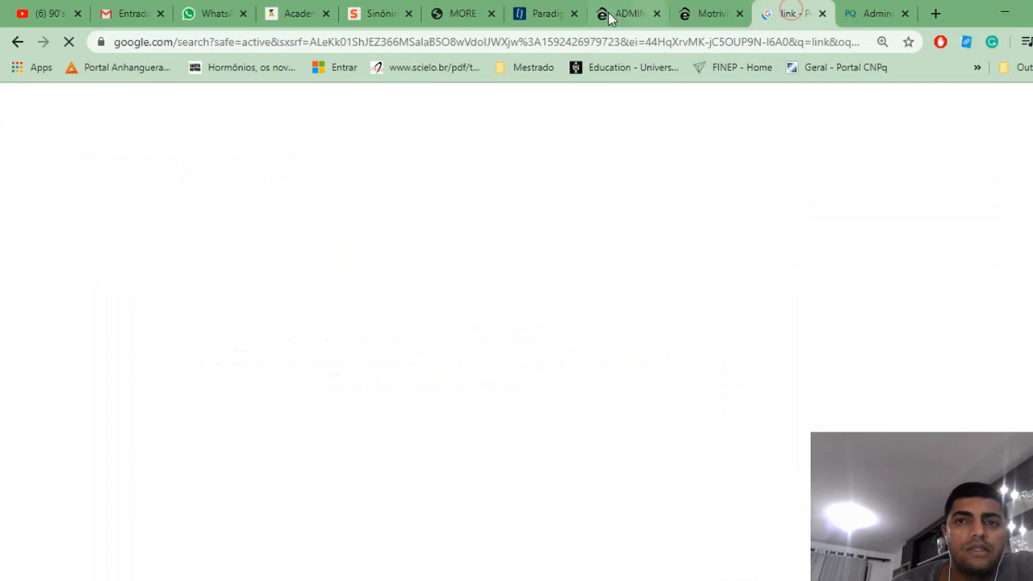
{"action": "left_click", "coordinate": [460, 13]}
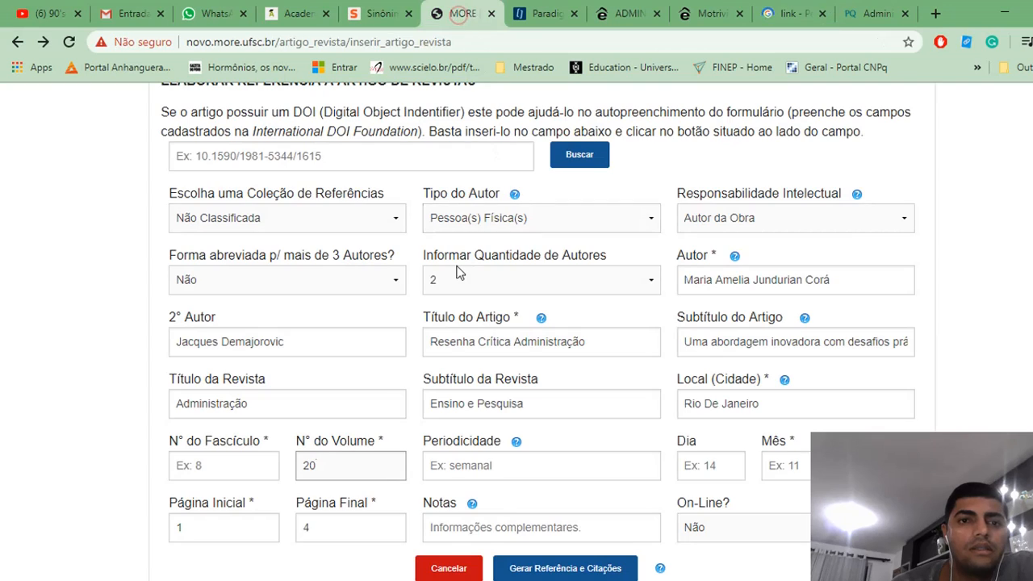
{"action": "left_click", "coordinate": [246, 467]}
{"action": "type", "text": "2"}
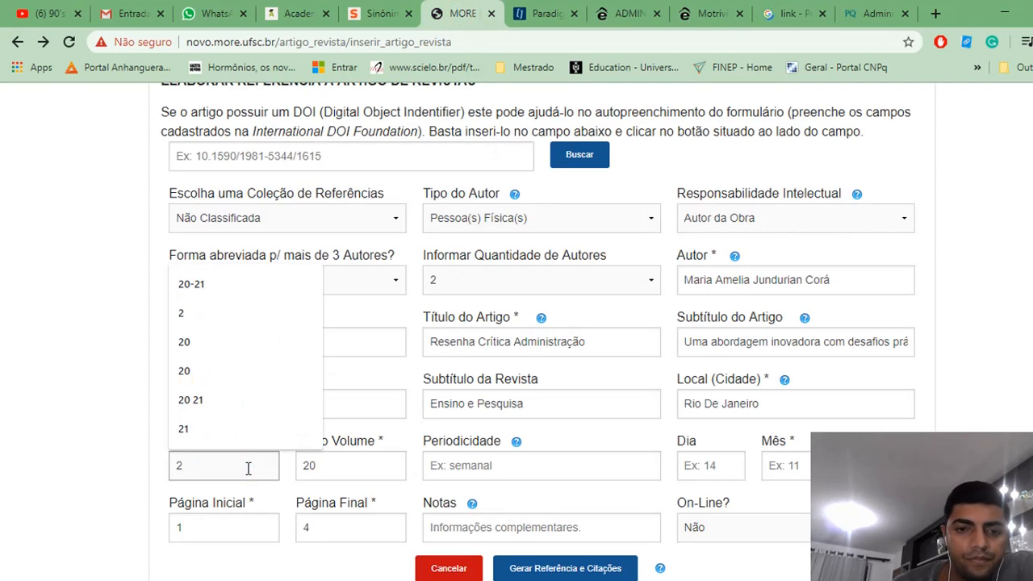
{"action": "left_click", "coordinate": [1026, 367]}
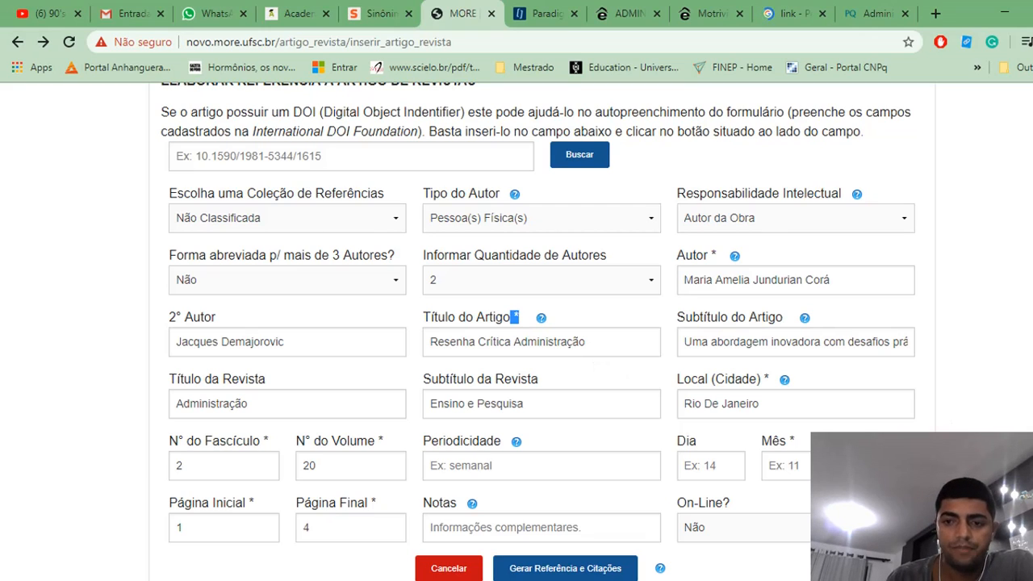
Step: Look up the publication year on the ProQuest page and in the article PDF, and enter 2018 as the Ano in MORE
{"action": "left_click", "coordinate": [862, 13]}
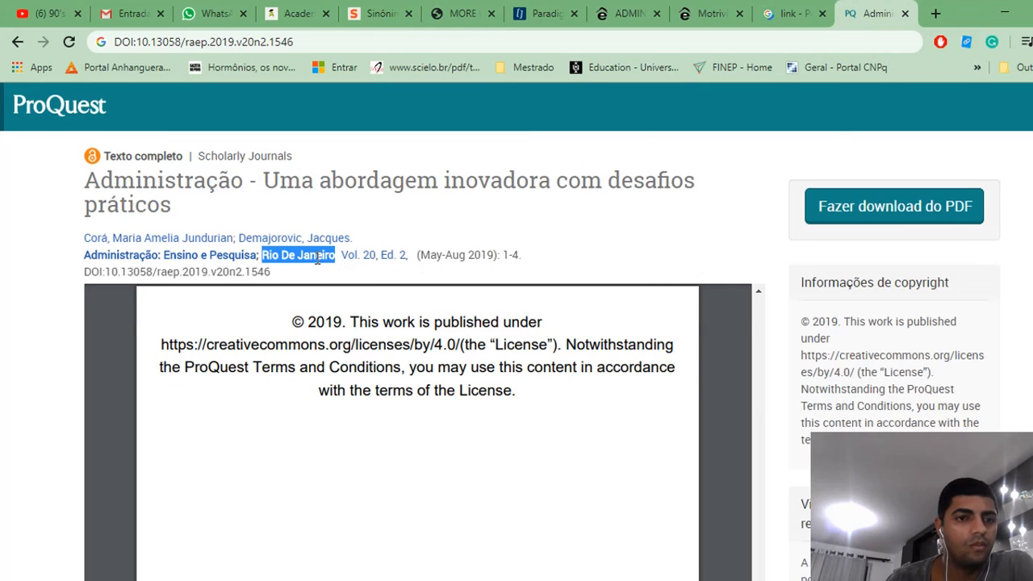
{"action": "left_click", "coordinate": [428, 580]}
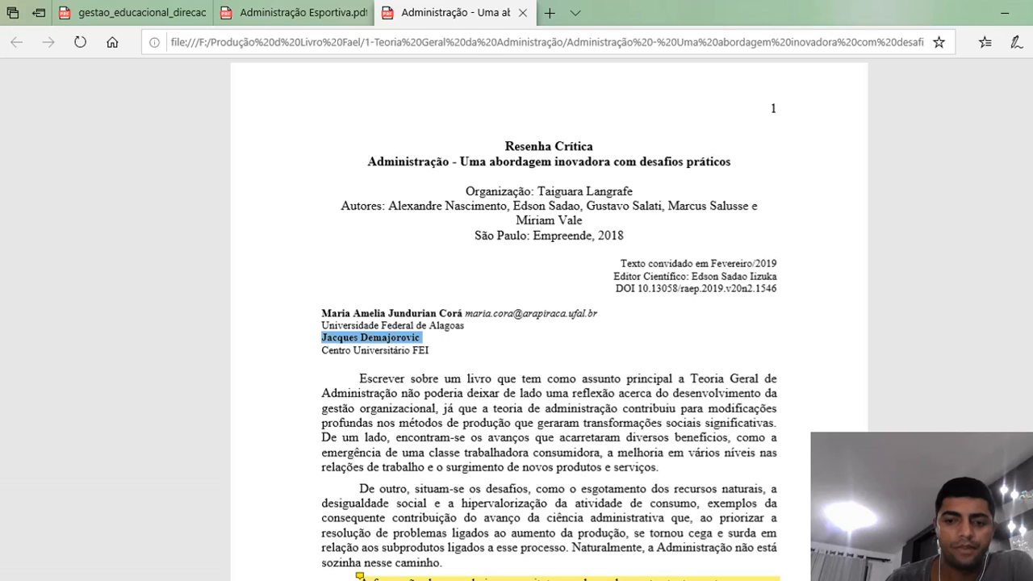
{"action": "key", "text": "alt+Tab"}
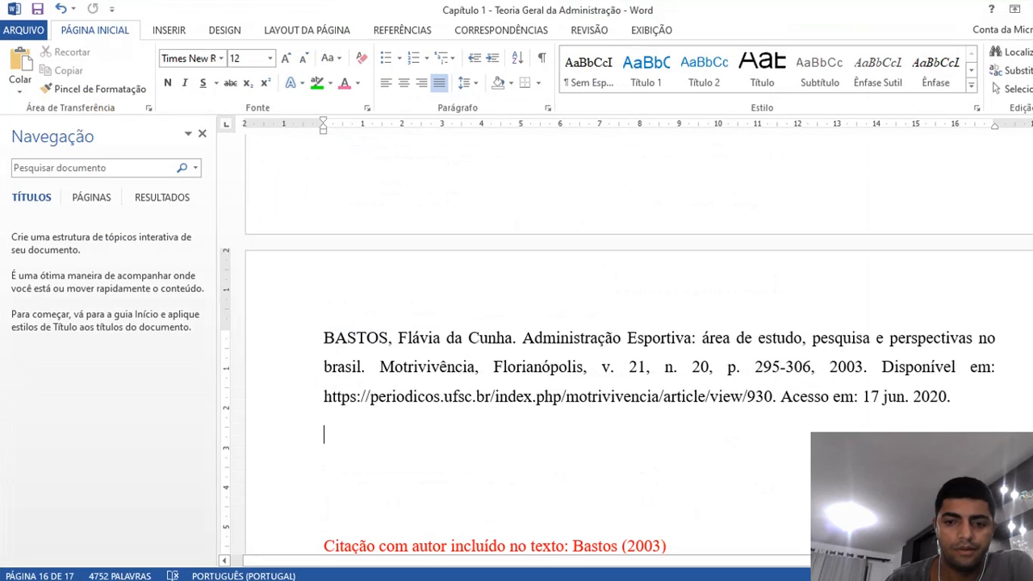
{"action": "key", "text": "alt+Tab"}
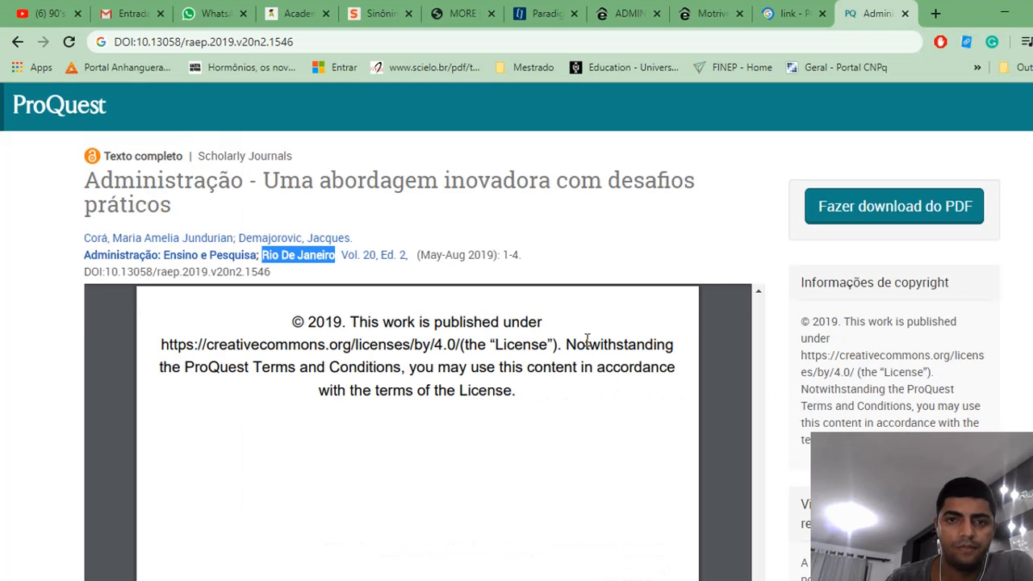
{"action": "left_click", "coordinate": [452, 20]}
{"action": "left_click", "coordinate": [872, 465]}
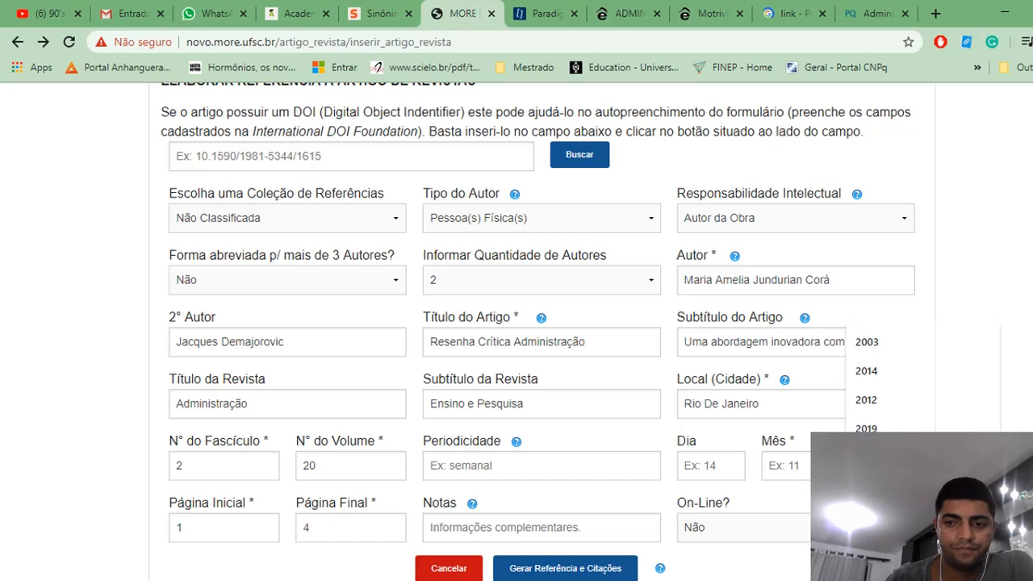
{"action": "type", "text": "2019"}
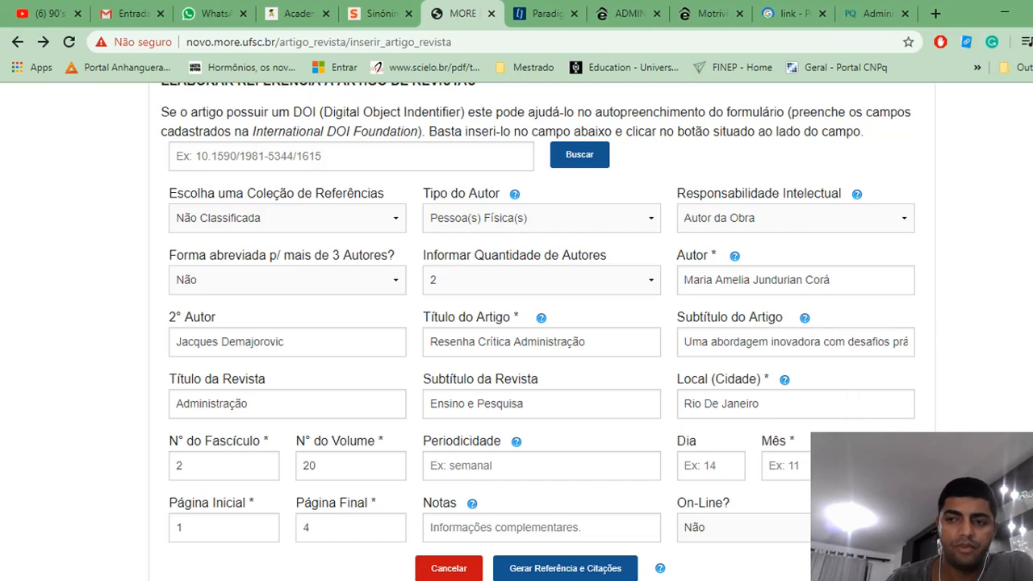
Step: Set the On-Line? option of the article form to Sim
{"action": "scroll", "coordinate": [533, 331], "scroll_direction": "down", "scroll_amount": 2}
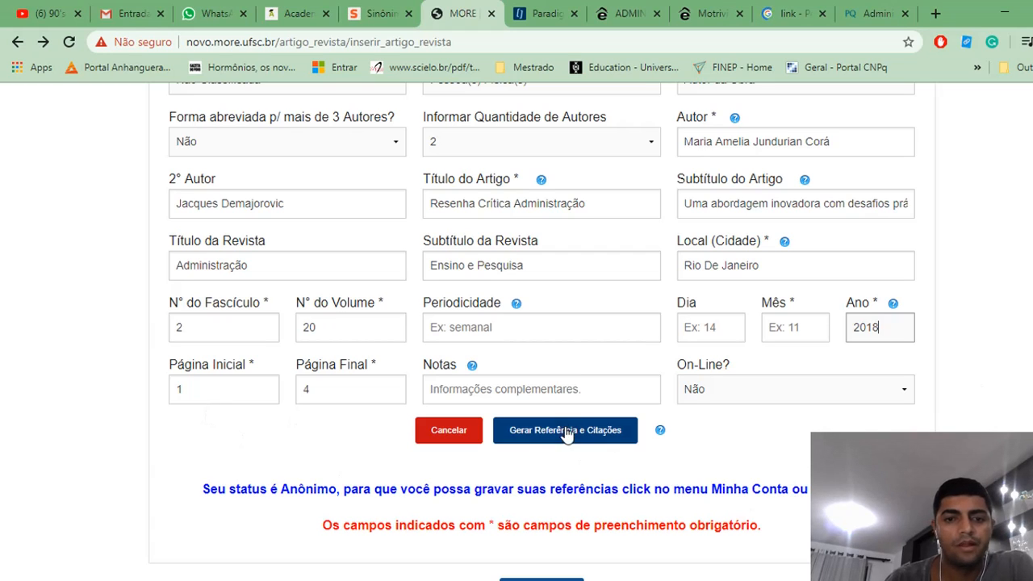
{"action": "left_click", "coordinate": [876, 397]}
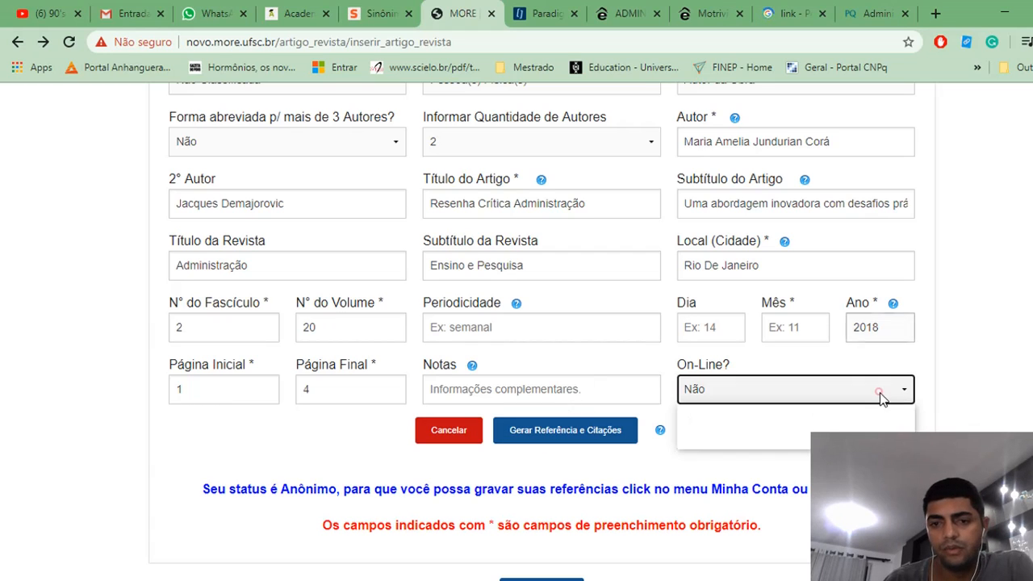
{"action": "left_click", "coordinate": [740, 412]}
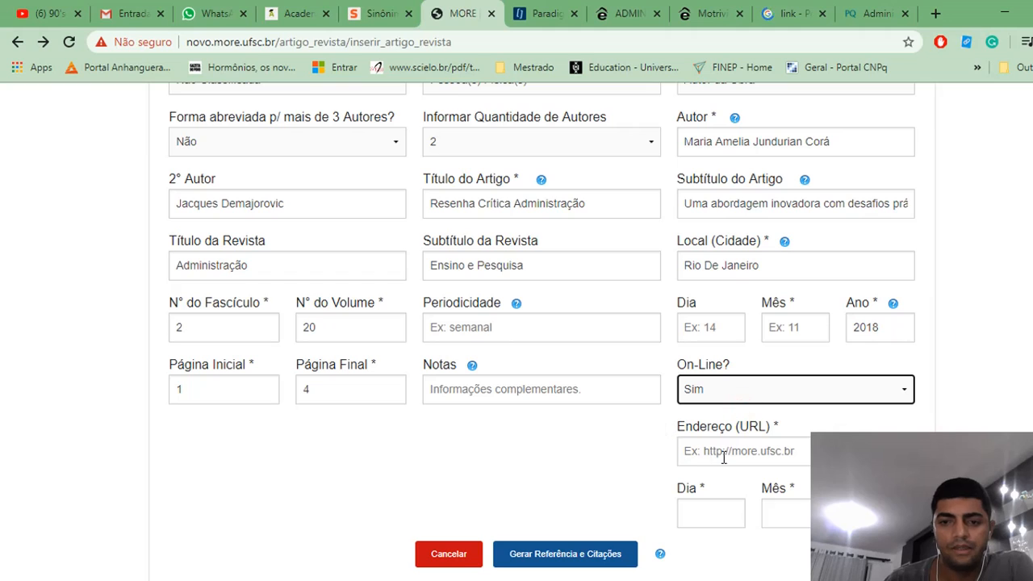
Step: Reopen the article from its Google Scholar result and copy the full search.proquest.com address of its page
{"action": "left_click", "coordinate": [872, 13]}
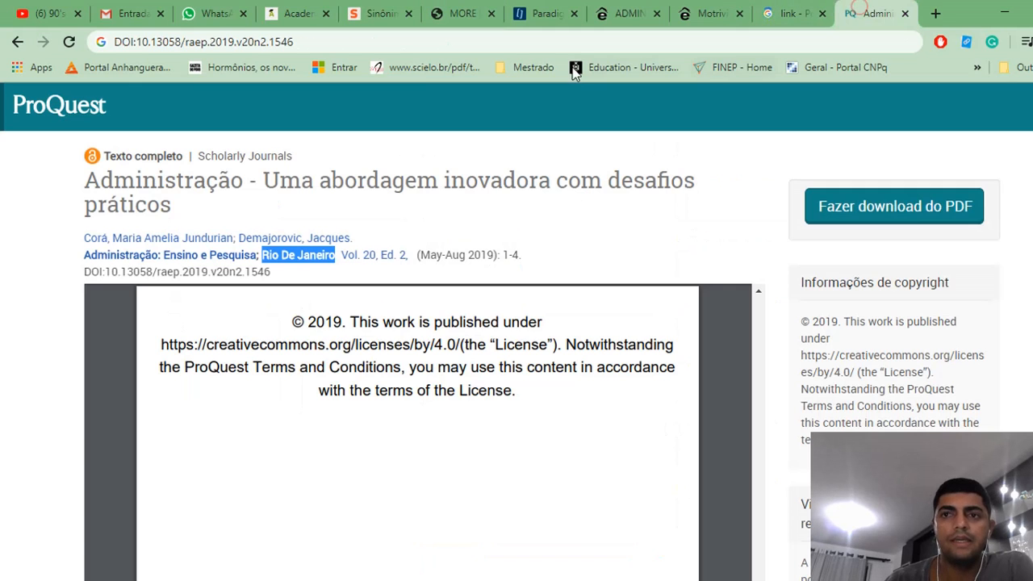
{"action": "left_click", "coordinate": [277, 41]}
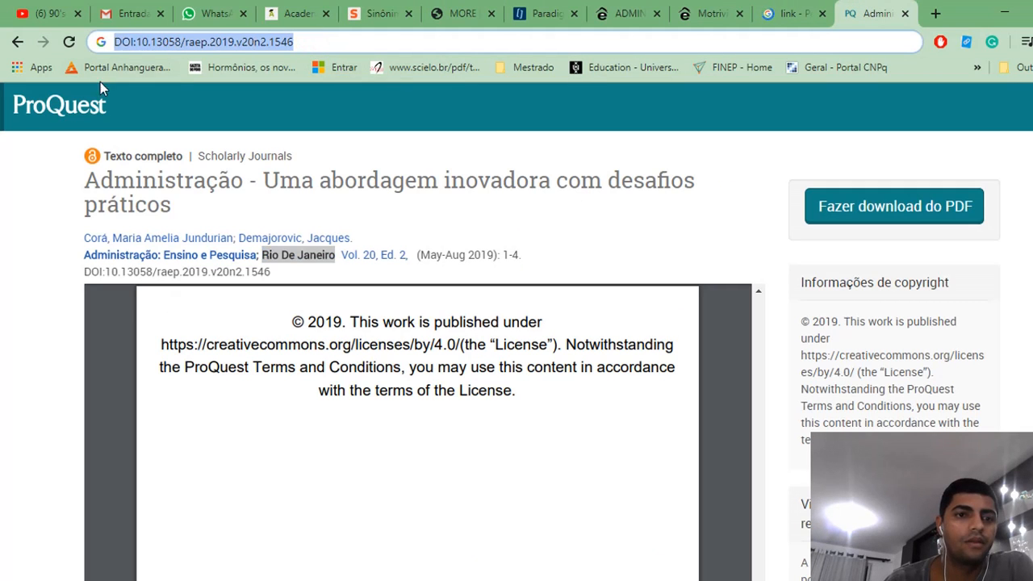
{"action": "left_click", "coordinate": [3, 241]}
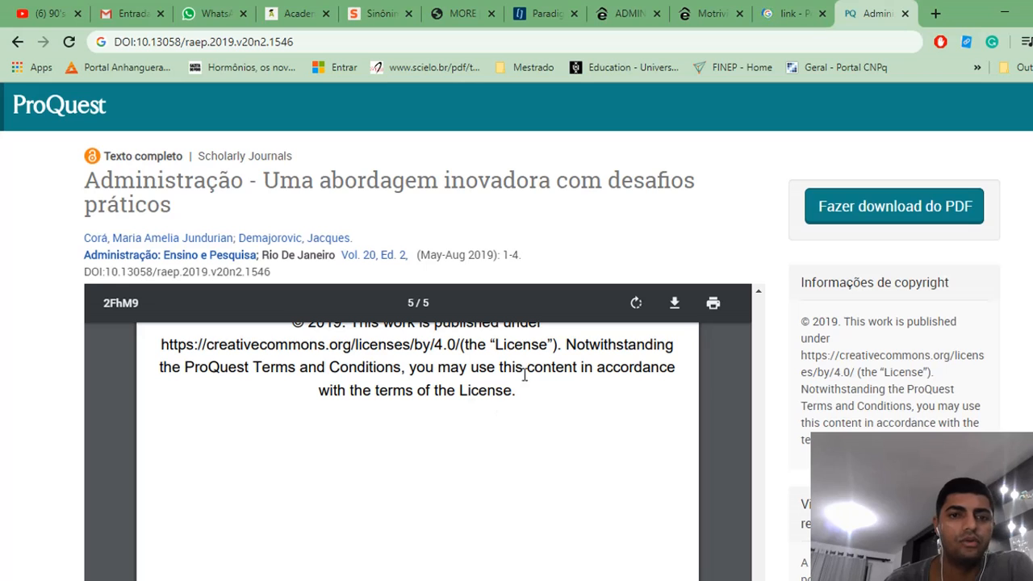
{"action": "left_click", "coordinate": [17, 41]}
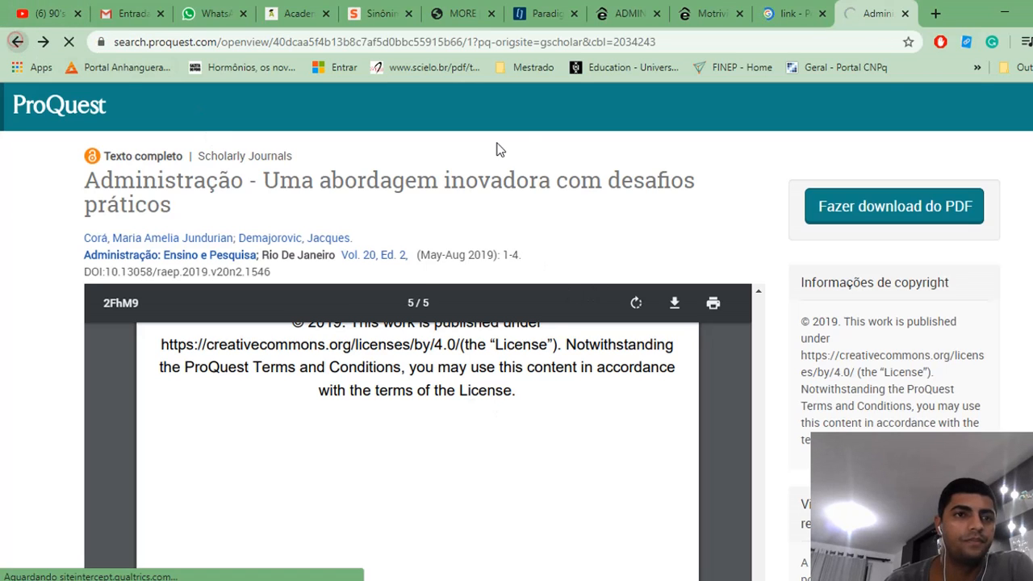
{"action": "left_click_drag", "start_coordinate": [683, 47], "coordinate": [562, 50]}
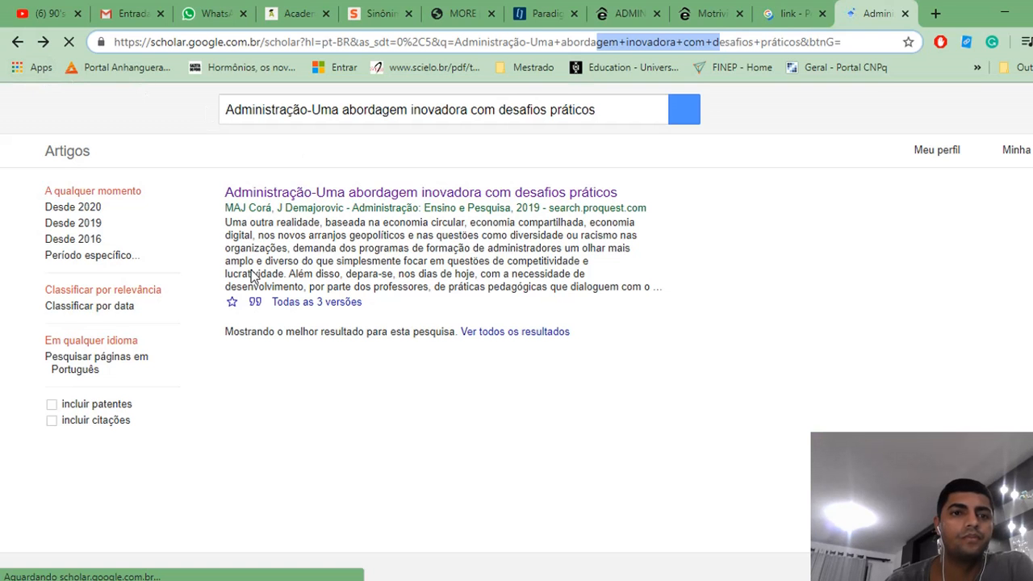
{"action": "left_click", "coordinate": [288, 192]}
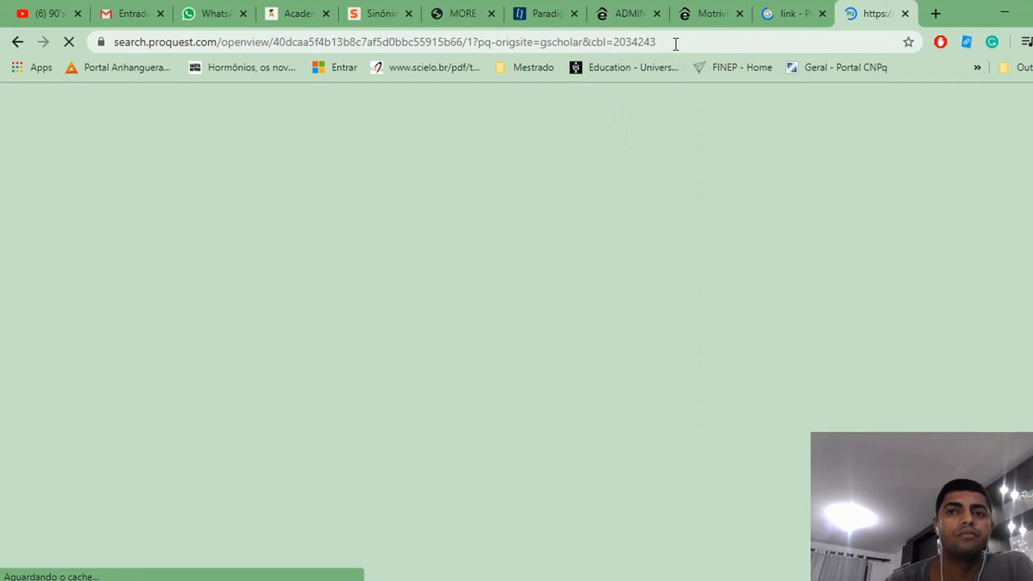
{"action": "left_click_drag", "start_coordinate": [670, 43], "coordinate": [157, 50]}
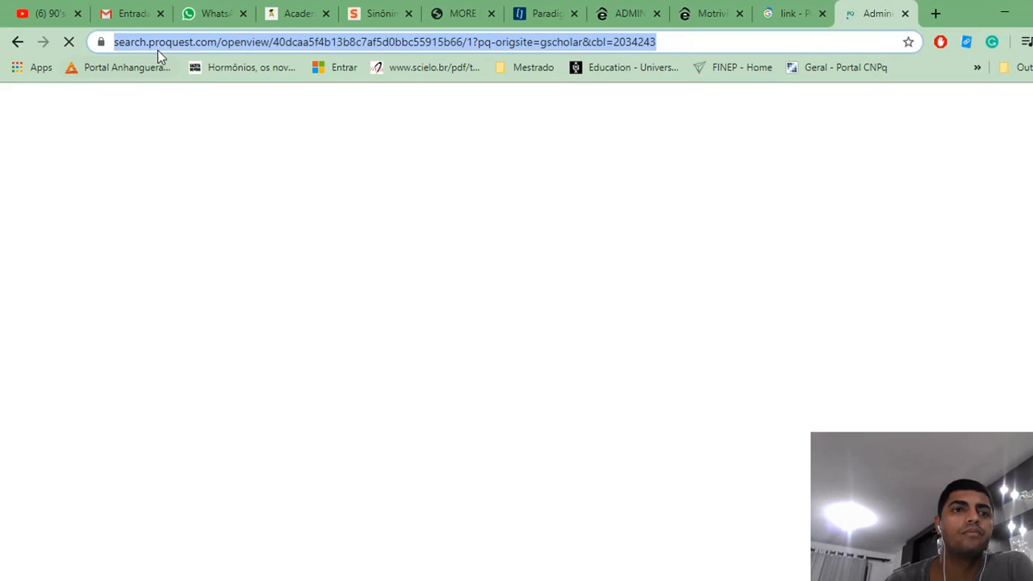
{"action": "right_click", "coordinate": [208, 39]}
{"action": "left_click", "coordinate": [270, 129]}
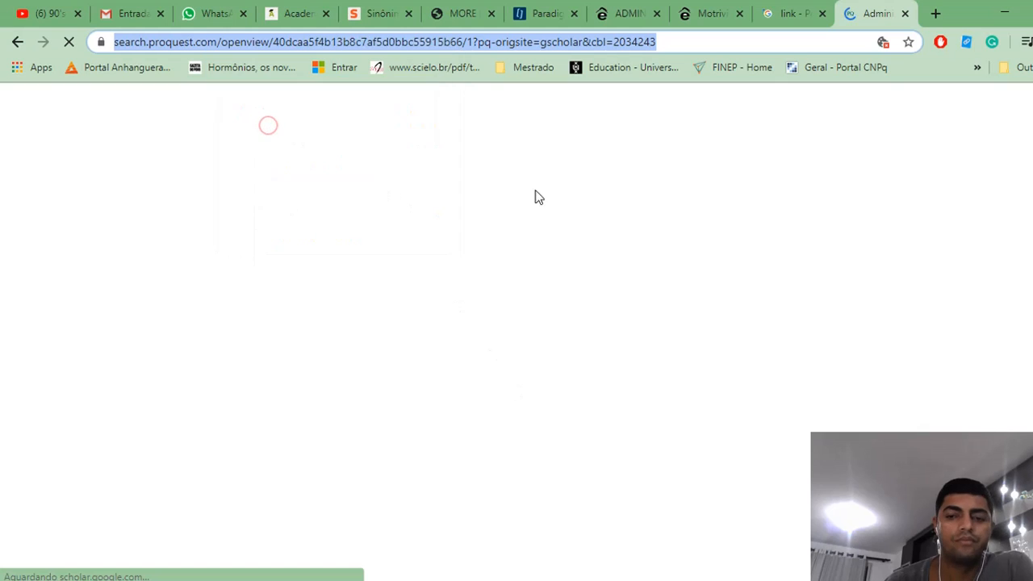
Step: Paste the copied ProQuest link into the Endereço (URL) field in MORE
{"action": "left_click", "coordinate": [471, 13]}
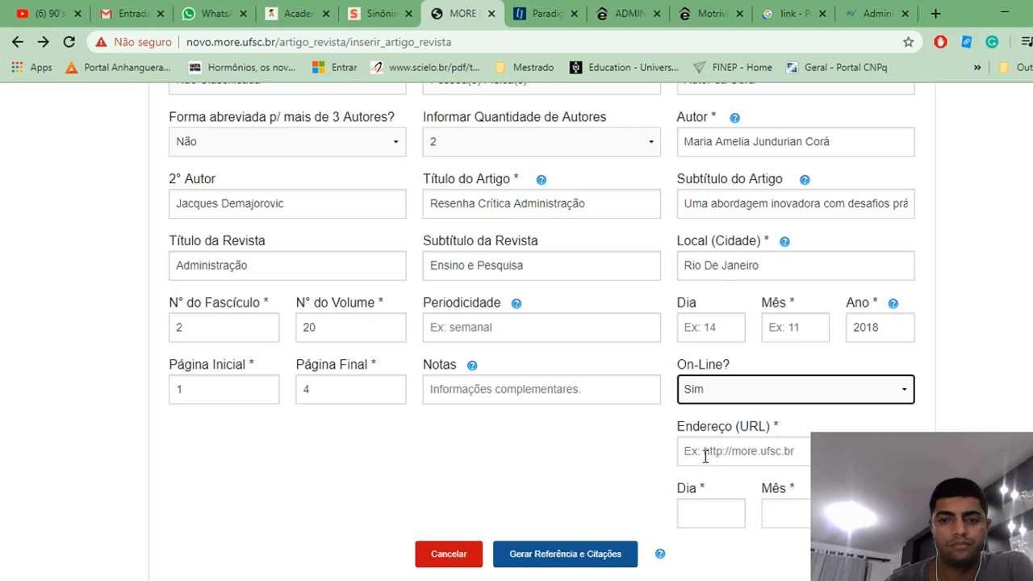
{"action": "right_click", "coordinate": [705, 456]}
{"action": "left_click", "coordinate": [753, 290]}
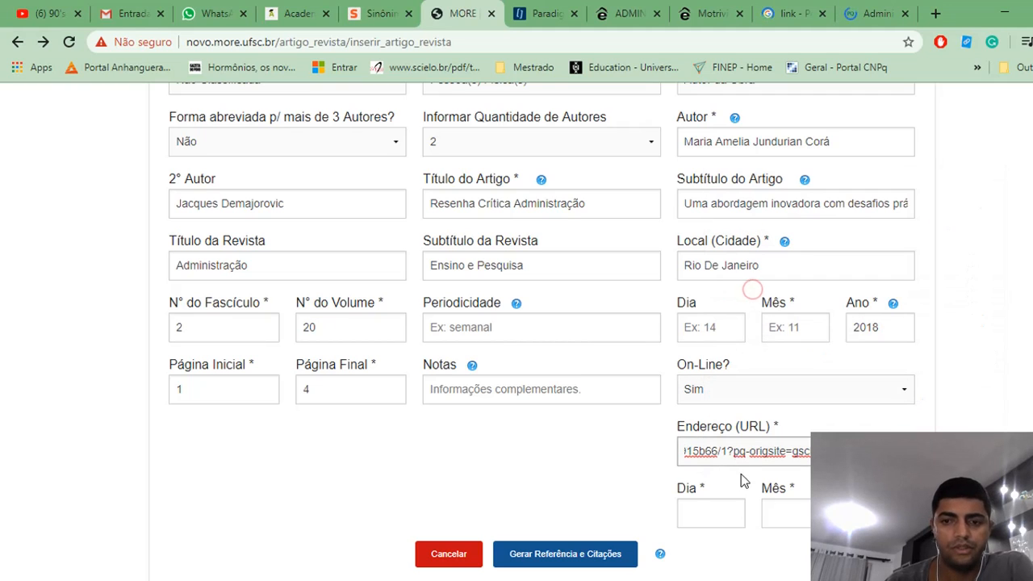
Step: Enter 17 as the access Dia and 06 as the access Mês, and generate the reference and citations
{"action": "left_click", "coordinate": [727, 513]}
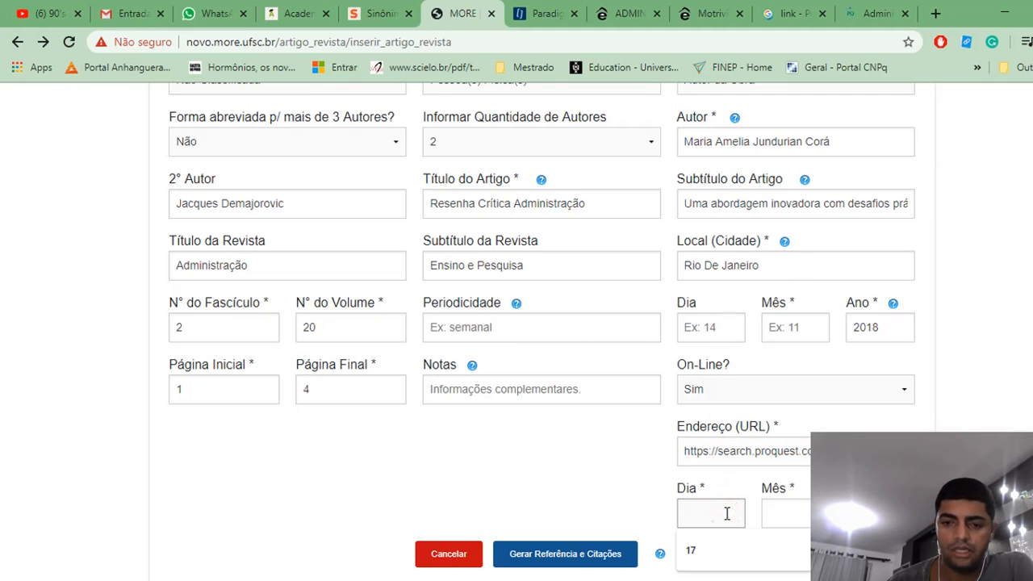
{"action": "left_click", "coordinate": [755, 557]}
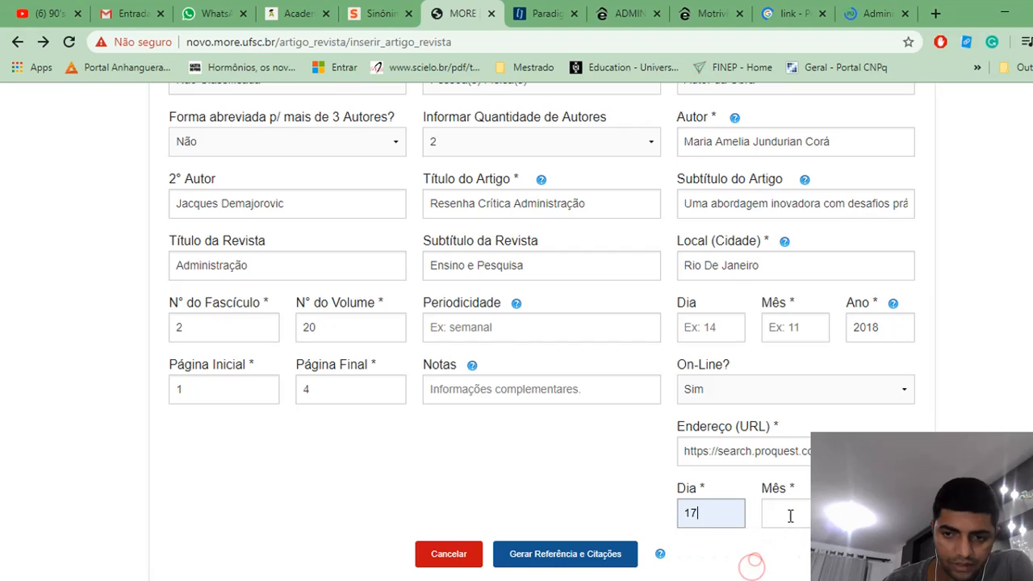
{"action": "left_click", "coordinate": [789, 514]}
{"action": "left_click", "coordinate": [777, 550]}
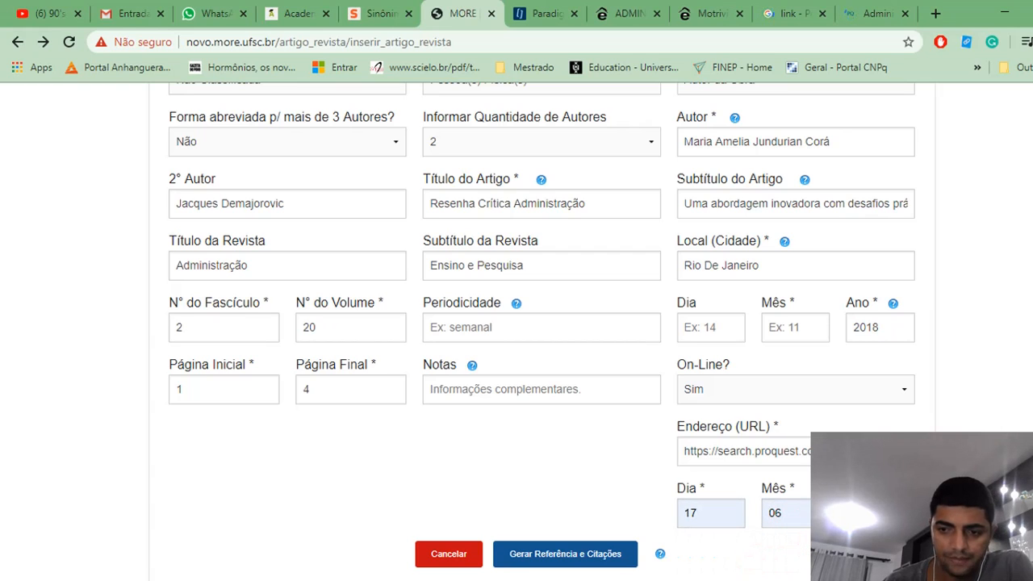
{"action": "left_click", "coordinate": [572, 554]}
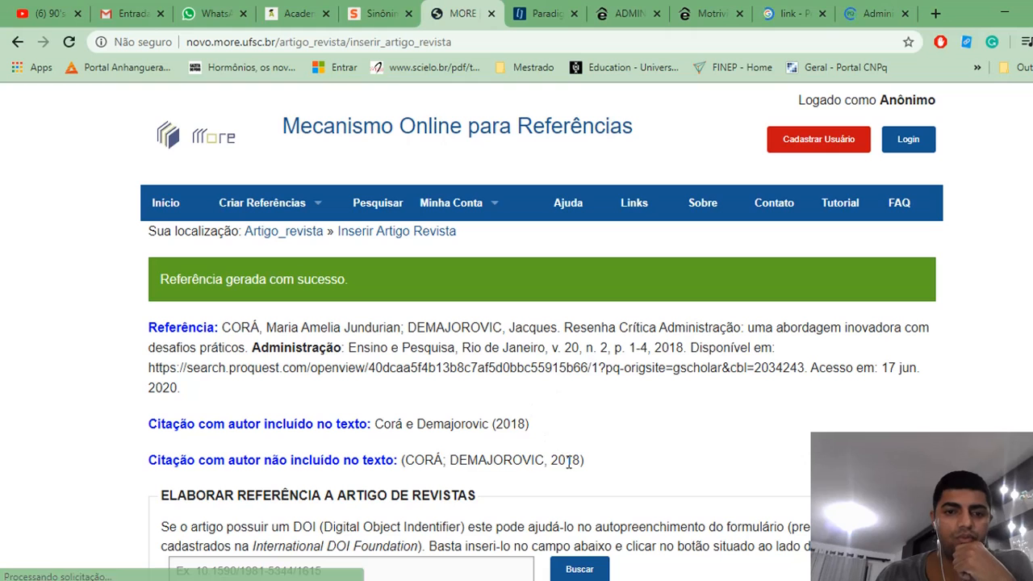
Step: Copy the generated reference and both citation forms from MORE and paste them as plain text below the last reference in the Word document
{"action": "left_click_drag", "start_coordinate": [589, 462], "coordinate": [134, 306]}
{"action": "right_click", "coordinate": [254, 343]}
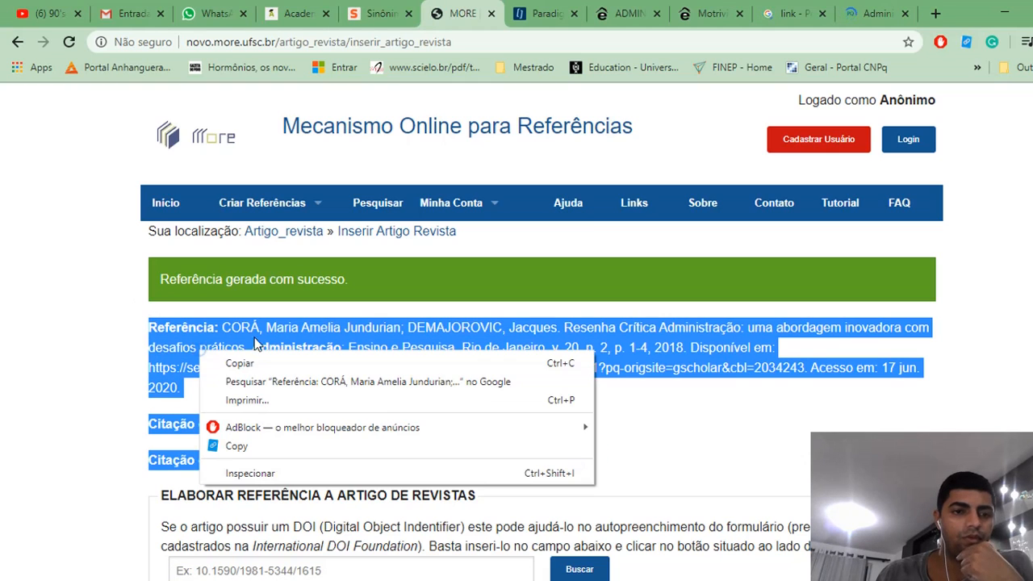
{"action": "left_click", "coordinate": [297, 365]}
{"action": "key", "text": "alt+Tab"}
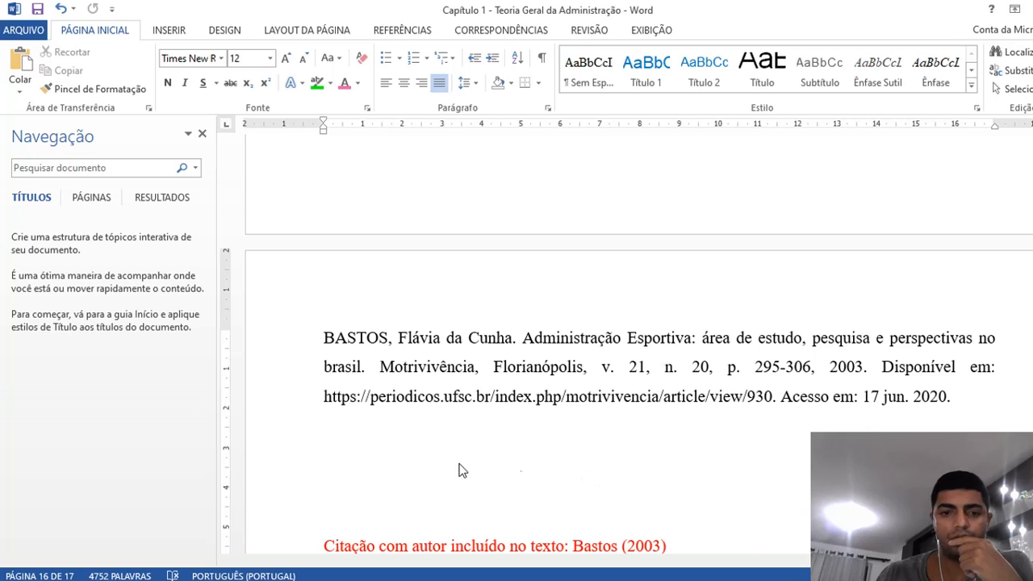
{"action": "left_click", "coordinate": [459, 464]}
{"action": "right_click", "coordinate": [377, 440]}
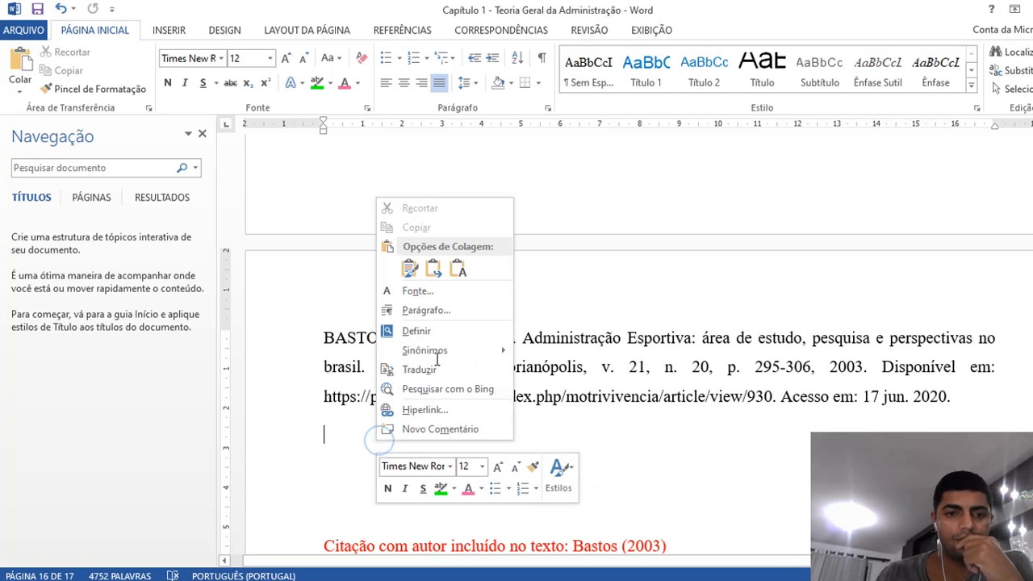
{"action": "left_click", "coordinate": [457, 269]}
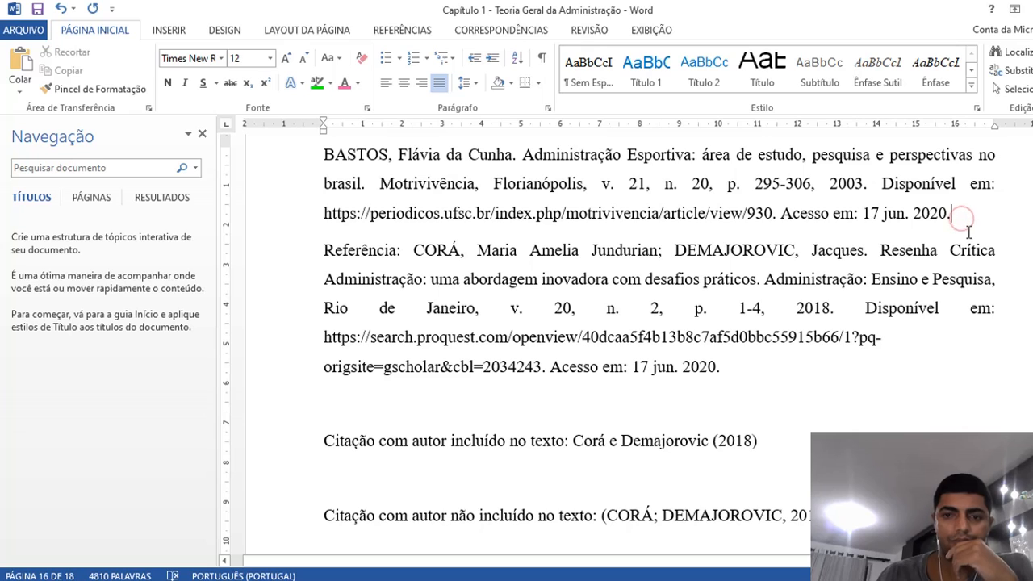
Step: Insert a blank line above the pasted reference and three more between it and the pasted citation forms
{"action": "key", "text": "Return"}
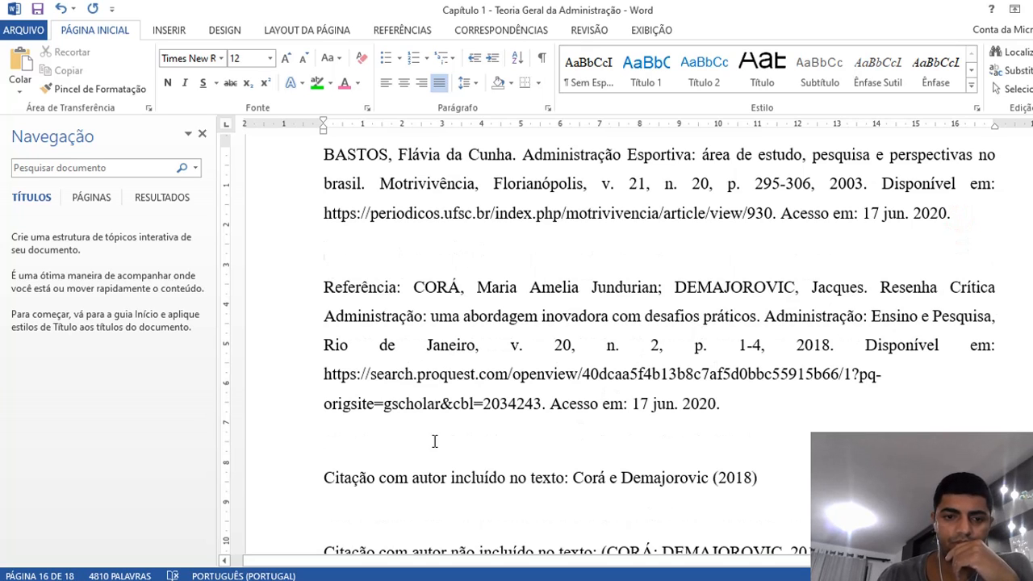
{"action": "left_click", "coordinate": [403, 436]}
{"action": "key", "text": "Return"}
{"action": "key", "text": "Return"}
{"action": "key", "text": "Return"}
{"action": "scroll", "coordinate": [403, 434], "scroll_direction": "down", "scroll_amount": 2}
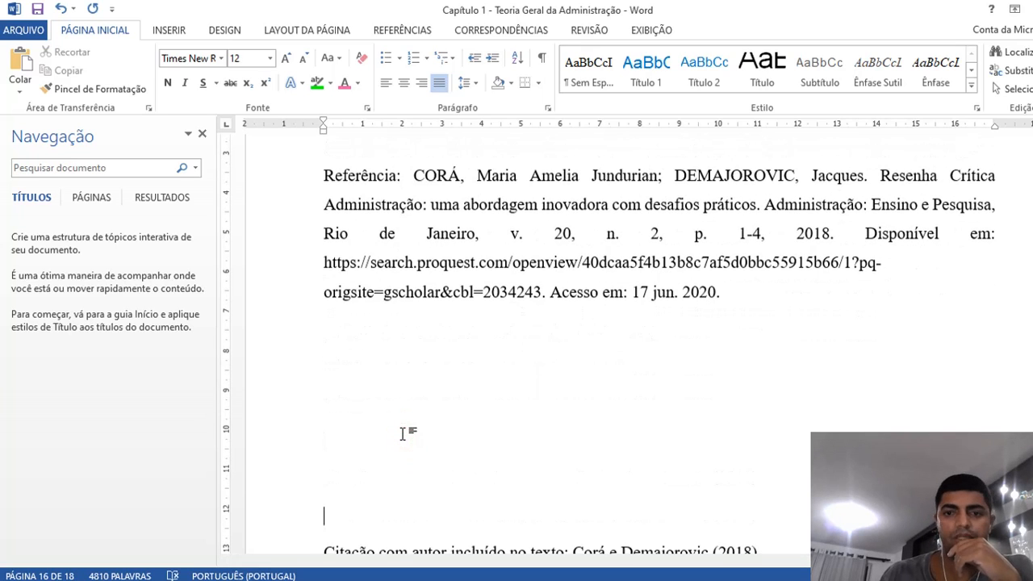
Step: Delete the old 2019 reference to "Administração-Uma abordagem inovadora com desafios práticos" and its leftover blank line from the Referências list
{"action": "left_click_drag", "start_coordinate": [740, 295], "coordinate": [318, 168]}
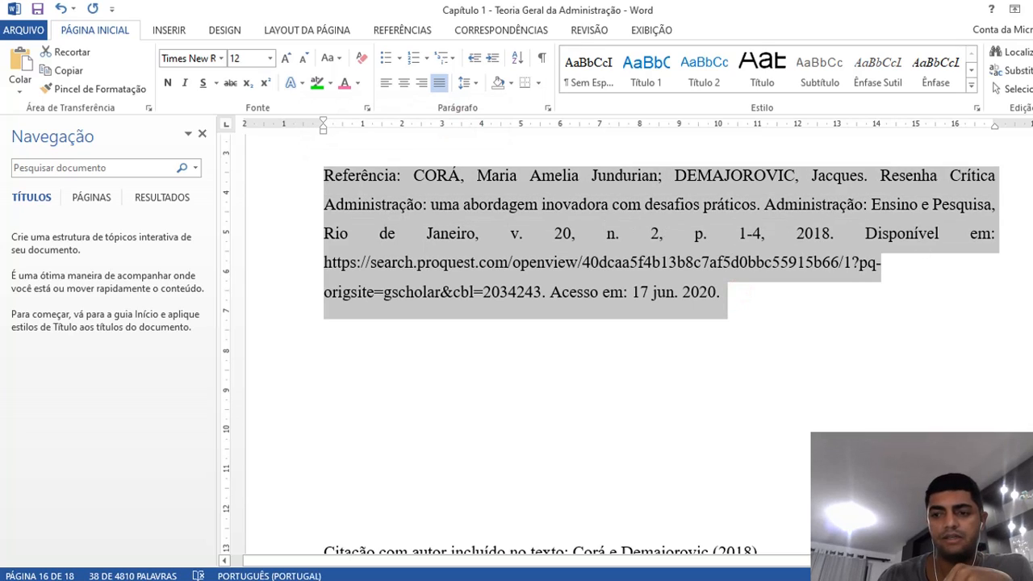
{"action": "scroll", "coordinate": [614, 347], "scroll_direction": "up", "scroll_amount": 10}
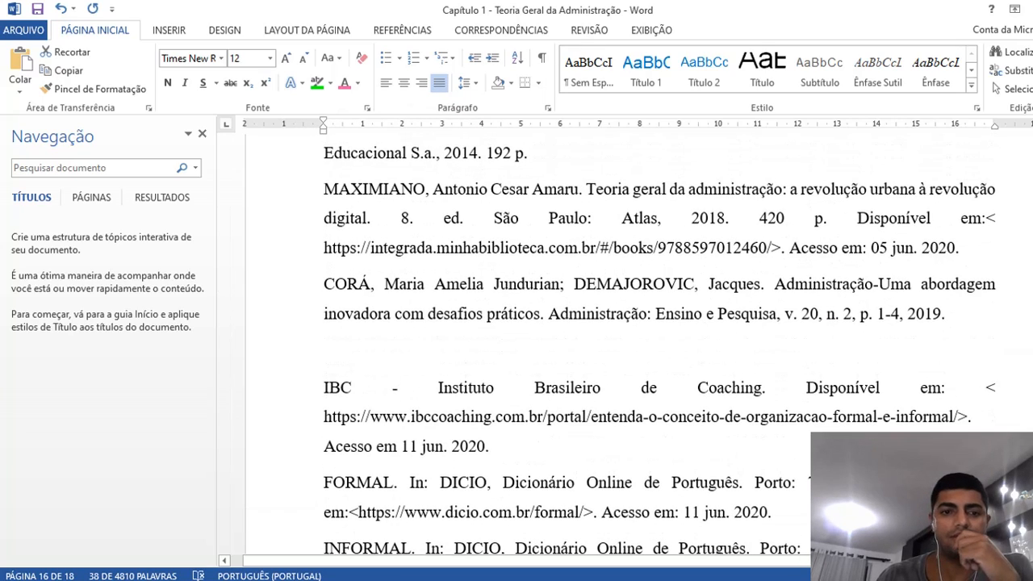
{"action": "scroll", "coordinate": [614, 347], "scroll_direction": "up", "scroll_amount": 12}
{"action": "scroll", "coordinate": [613, 347], "scroll_direction": "down", "scroll_amount": 4}
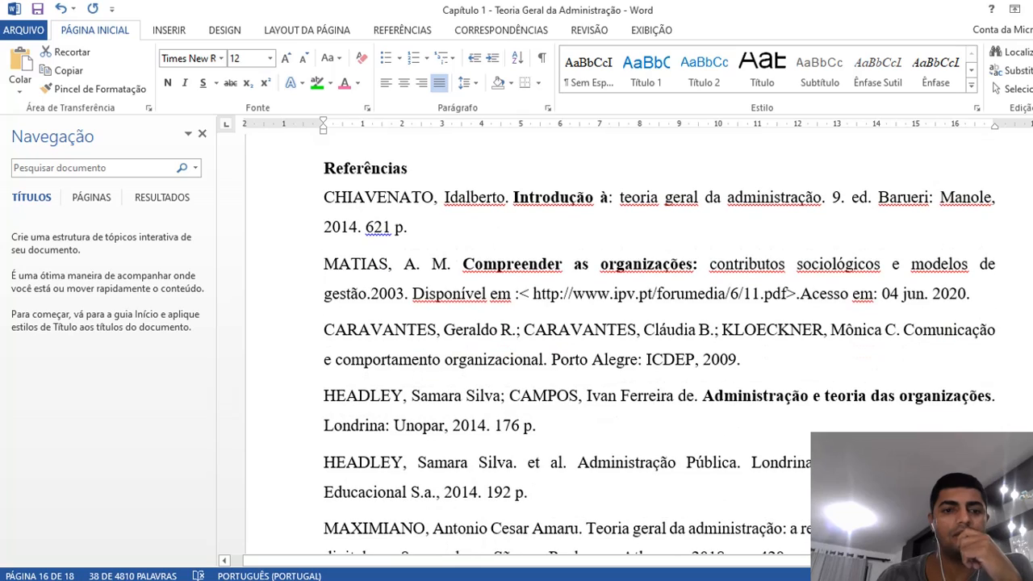
{"action": "scroll", "coordinate": [614, 347], "scroll_direction": "down", "scroll_amount": 7}
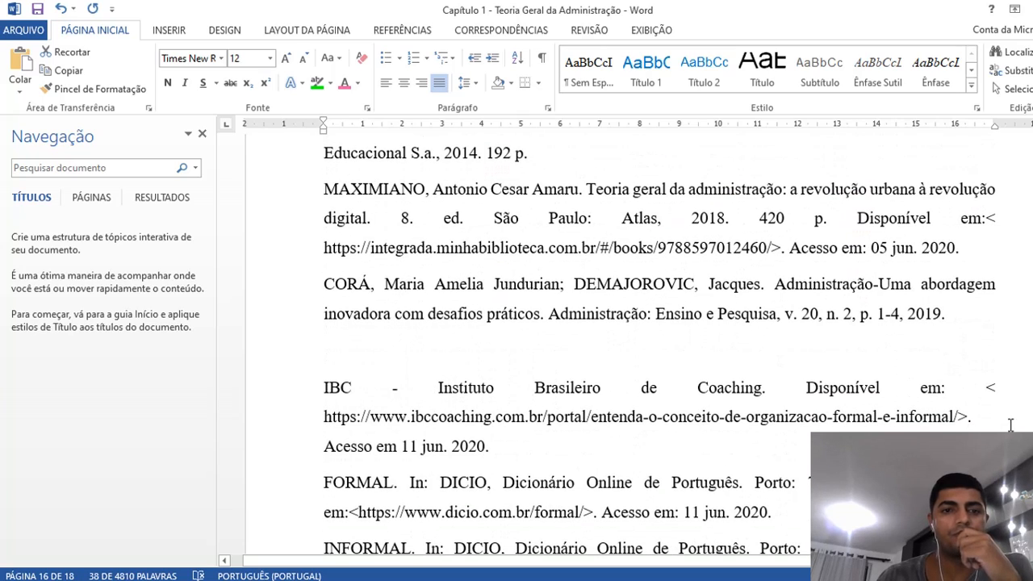
{"action": "left_click_drag", "start_coordinate": [991, 315], "coordinate": [317, 284]}
{"action": "key", "text": "Delete"}
{"action": "key", "text": "BackSpace"}
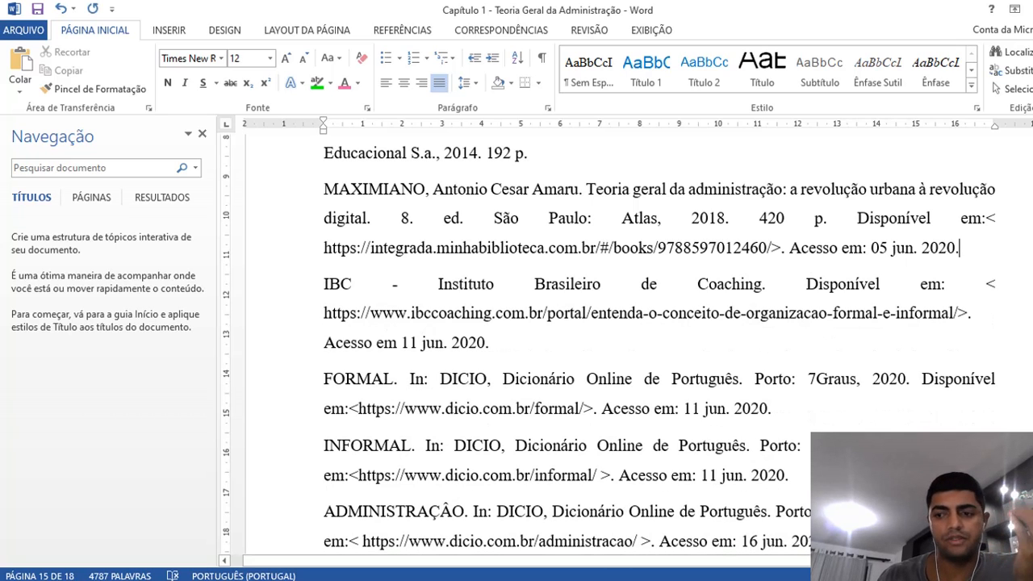
{"action": "scroll", "coordinate": [618, 342], "scroll_direction": "down", "scroll_amount": 1}
{"action": "scroll", "coordinate": [620, 344], "scroll_direction": "down", "scroll_amount": 5}
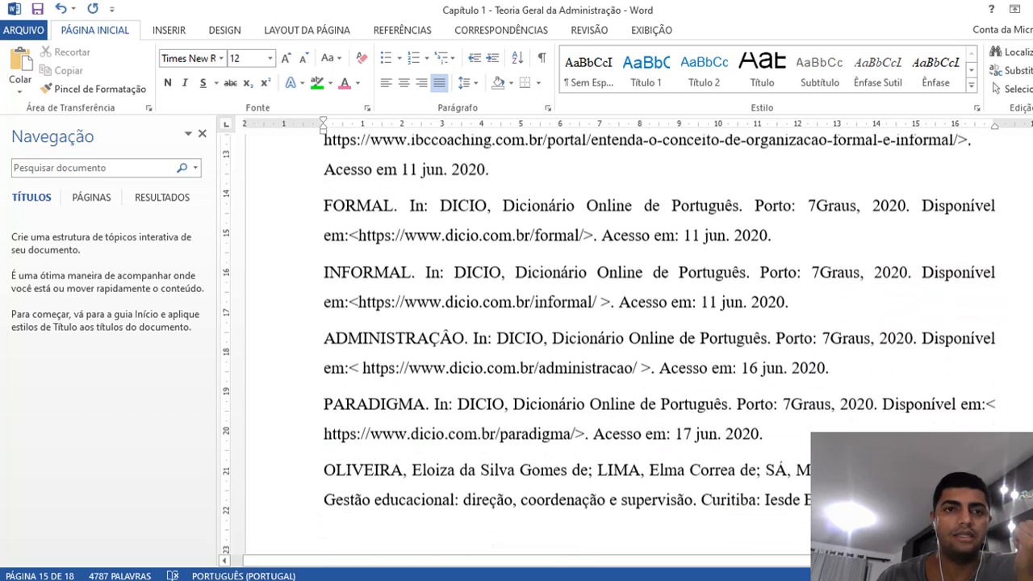
Step: Review the pasted reference in the Word list, switch to the MORE page to examine its generated reference and article form, and return to Word
{"action": "scroll", "coordinate": [620, 343], "scroll_direction": "down", "scroll_amount": 5}
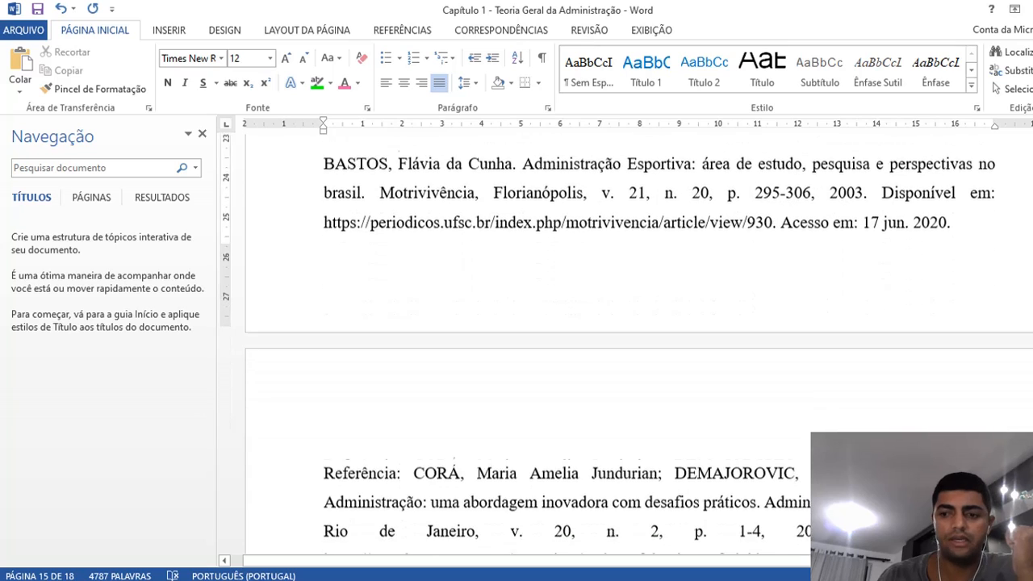
{"action": "left_click", "coordinate": [745, 580]}
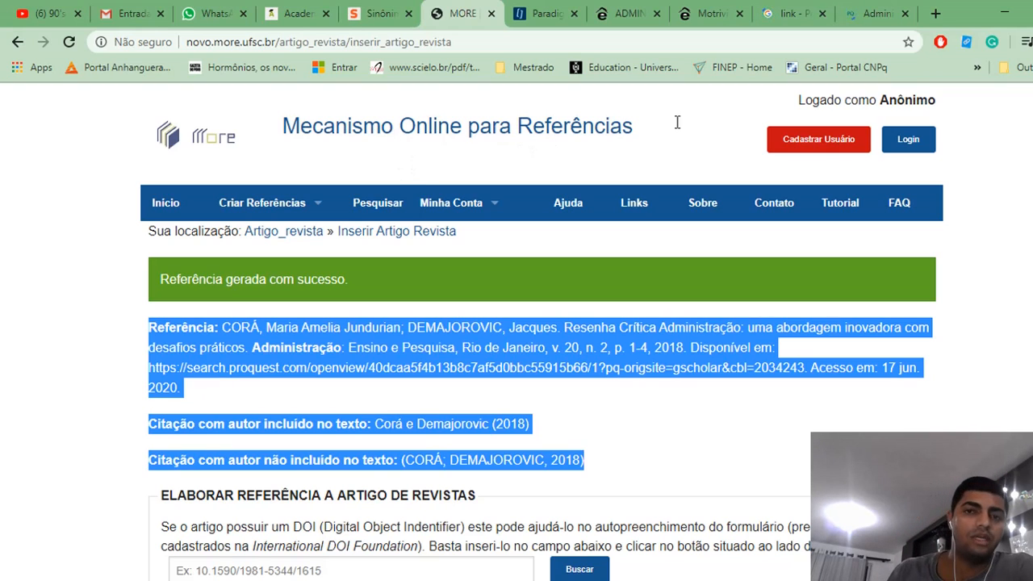
{"action": "scroll", "coordinate": [541, 323], "scroll_direction": "up", "scroll_amount": 1}
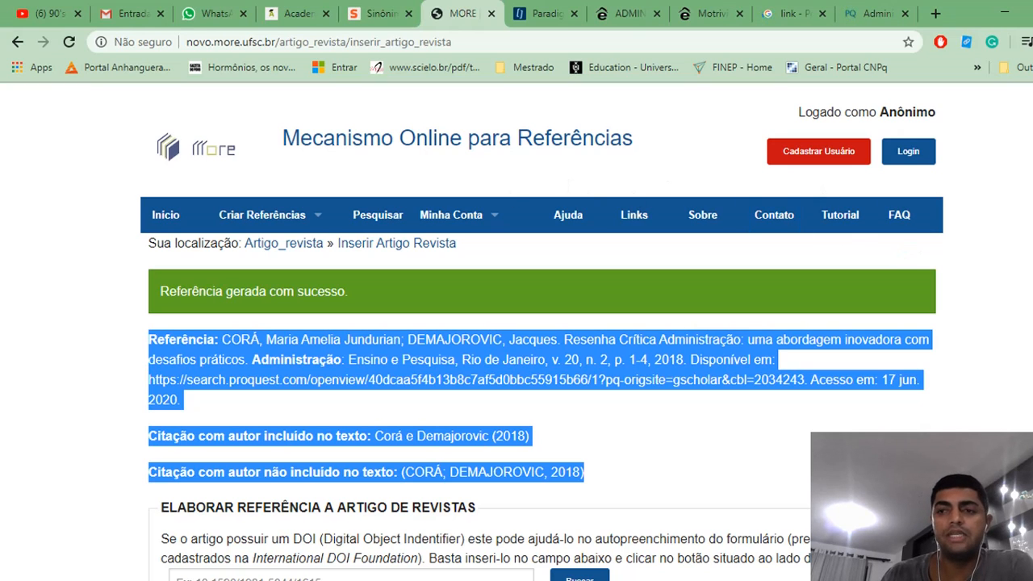
{"action": "scroll", "coordinate": [510, 198], "scroll_direction": "down", "scroll_amount": 3}
{"action": "scroll", "coordinate": [540, 323], "scroll_direction": "down", "scroll_amount": 1}
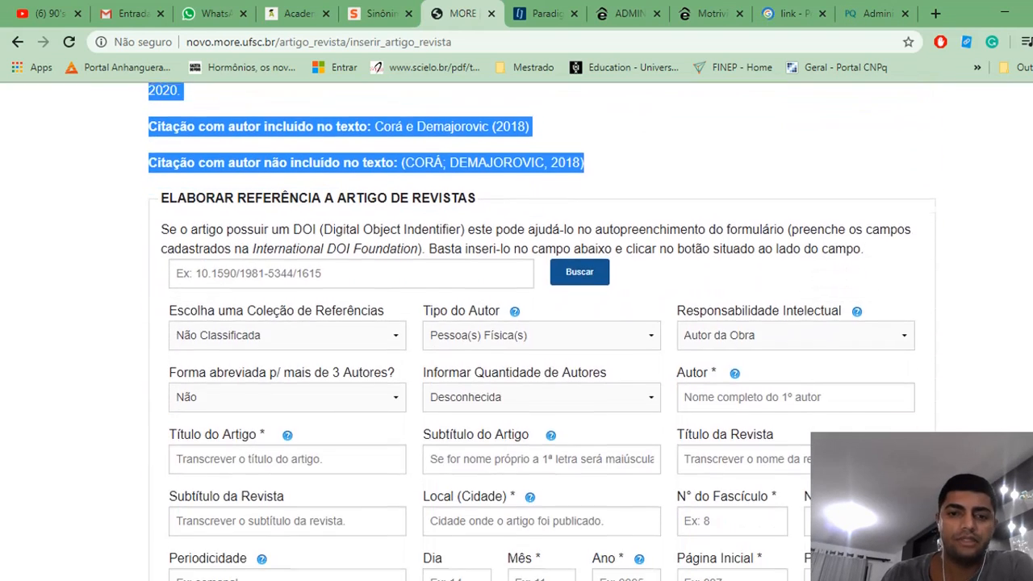
{"action": "scroll", "coordinate": [541, 322], "scroll_direction": "up", "scroll_amount": 4}
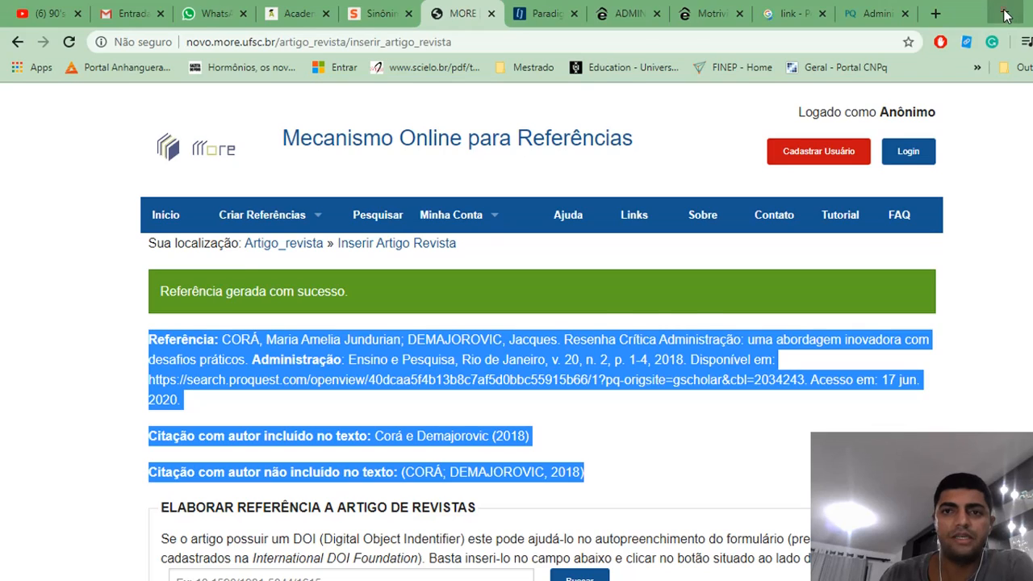
{"action": "left_click", "coordinate": [1004, 13]}
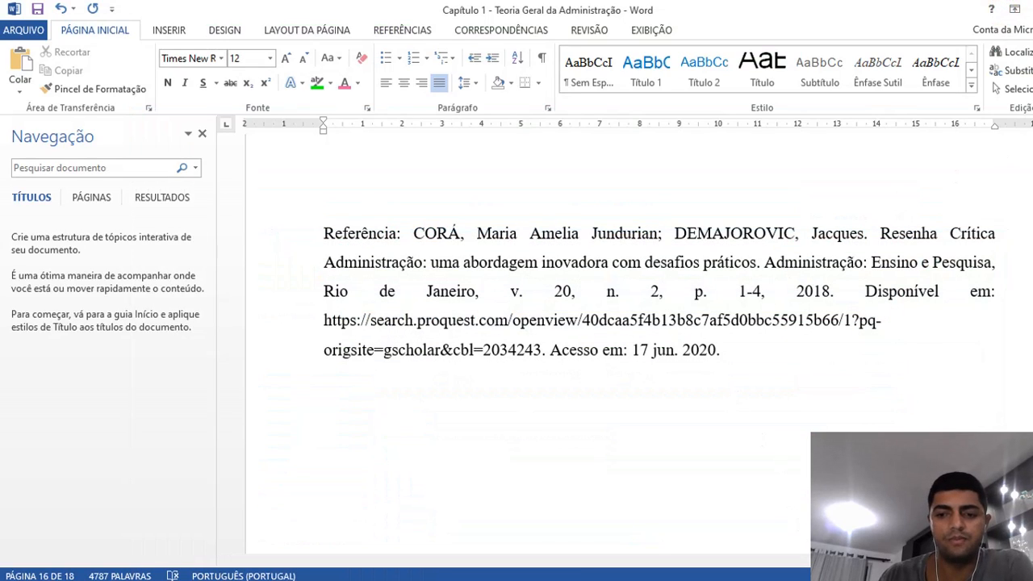